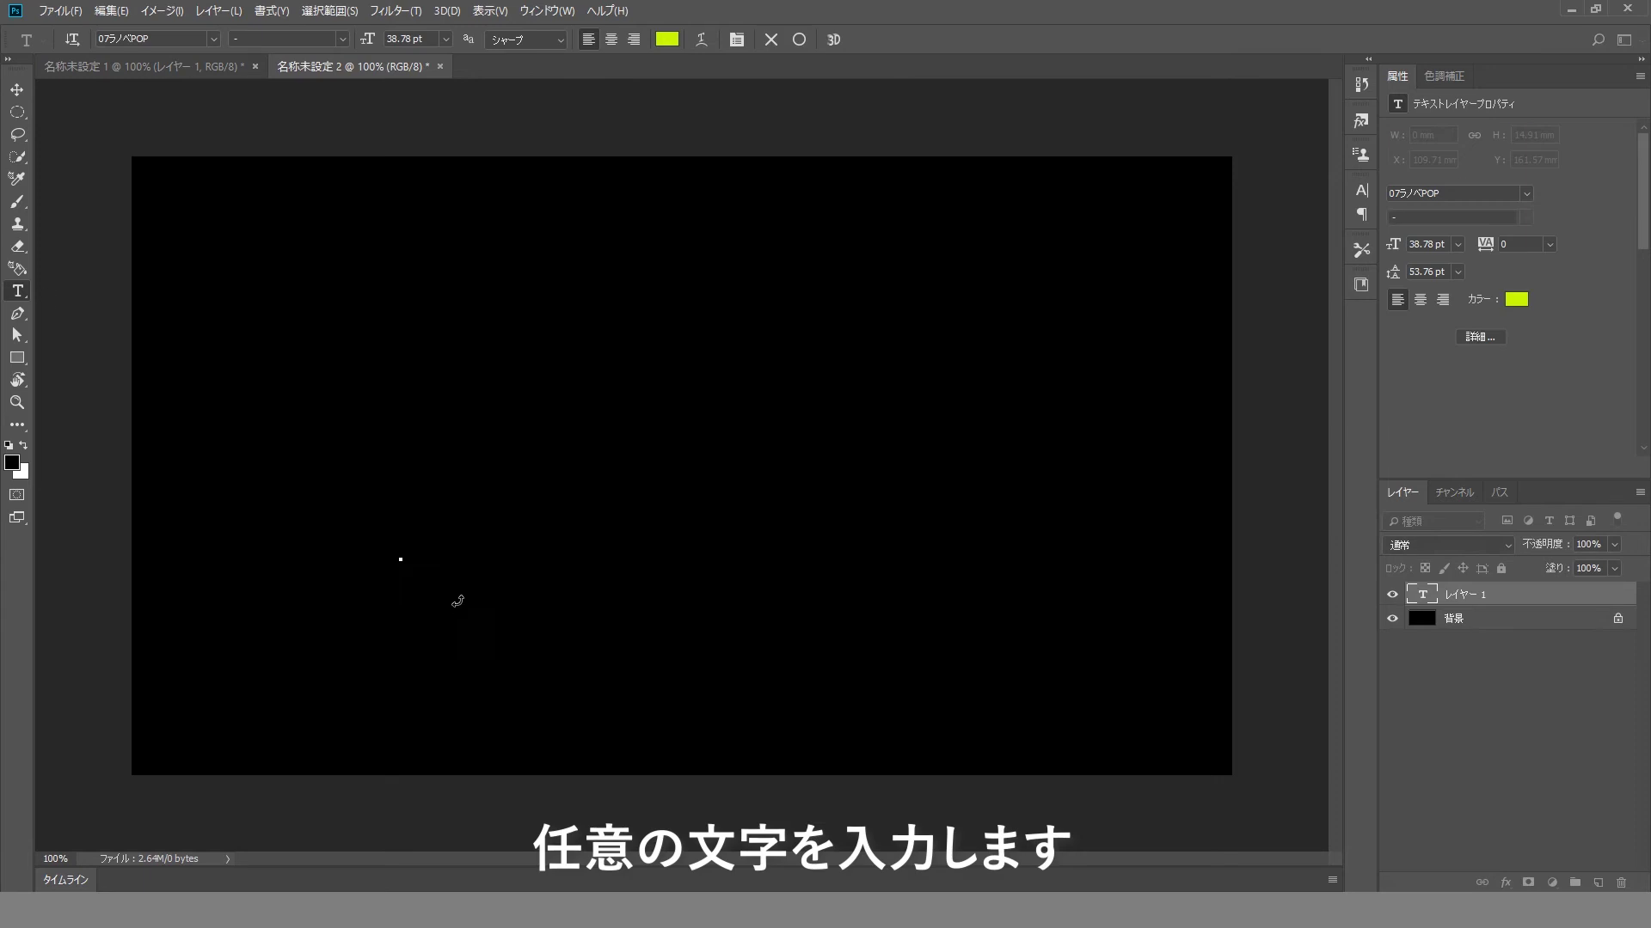
# Enter the text 煉獄杏寿郎, scale it up to about 382% and place it around the middle of the canvas
pyautogui.write('煉獄杏寿郎')
pyautogui.hotkey('ctrl', 'Return')
pyautogui.hotkey('ctrl', 't')
pyautogui.moveTo(567, 531); pyautogui.dragTo(1012, 350)
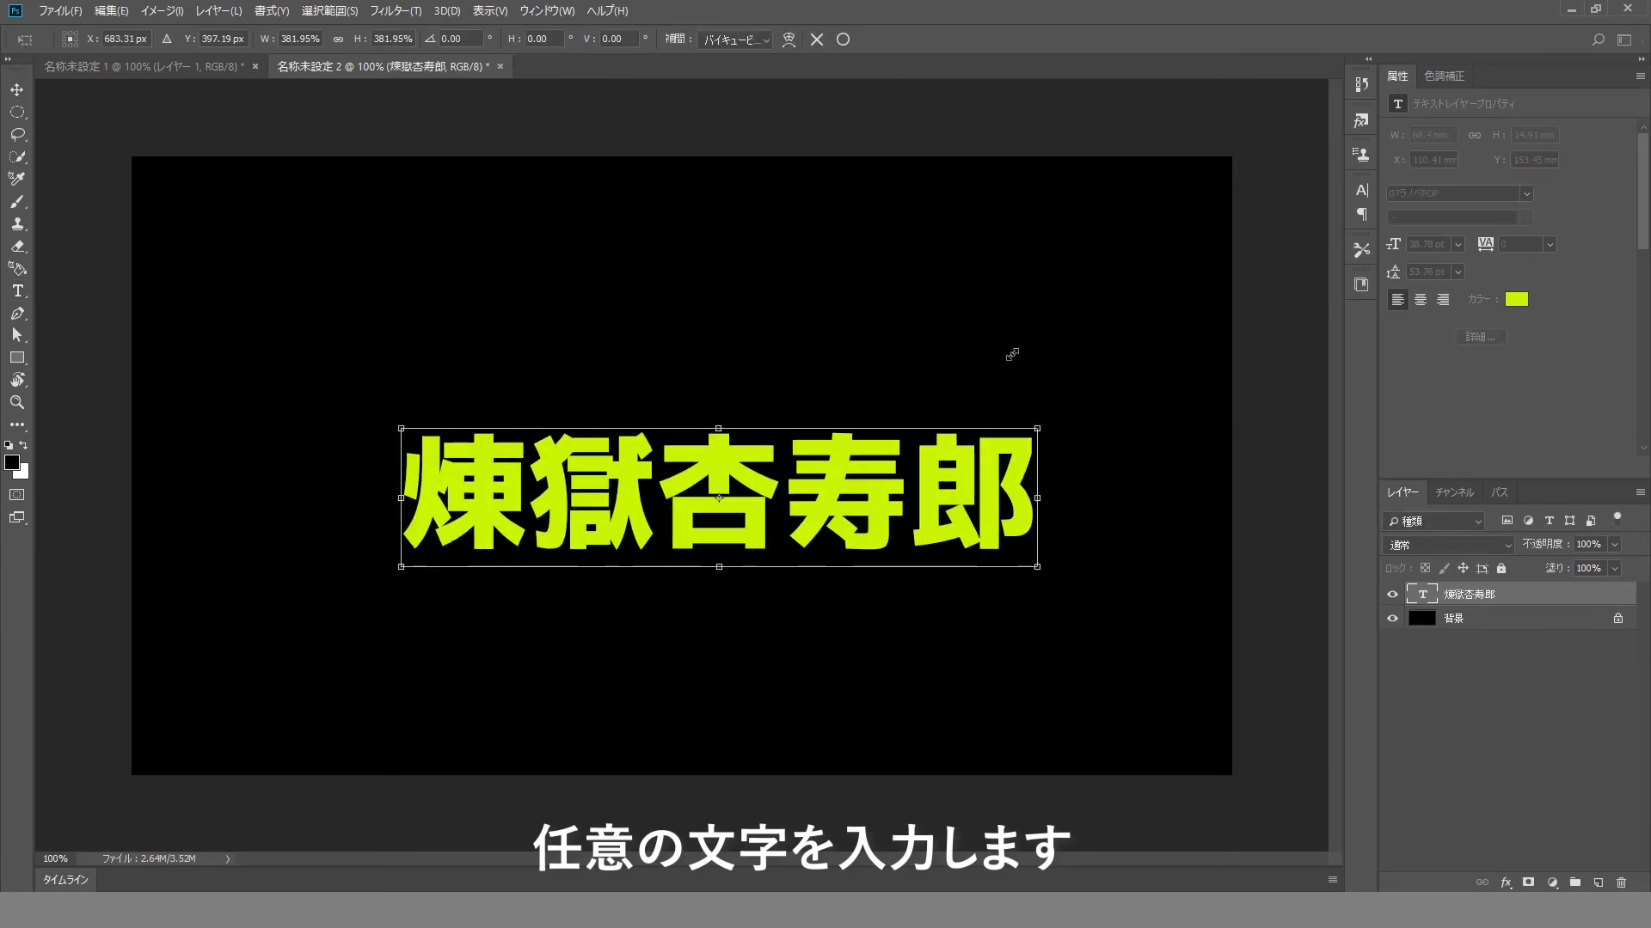
pyautogui.moveTo(688, 482); pyautogui.dragTo(659, 479)
pyautogui.press('Return')
# Create a work path from the text layer and add a new empty layer above it
pyautogui.rightClick(1504, 596)
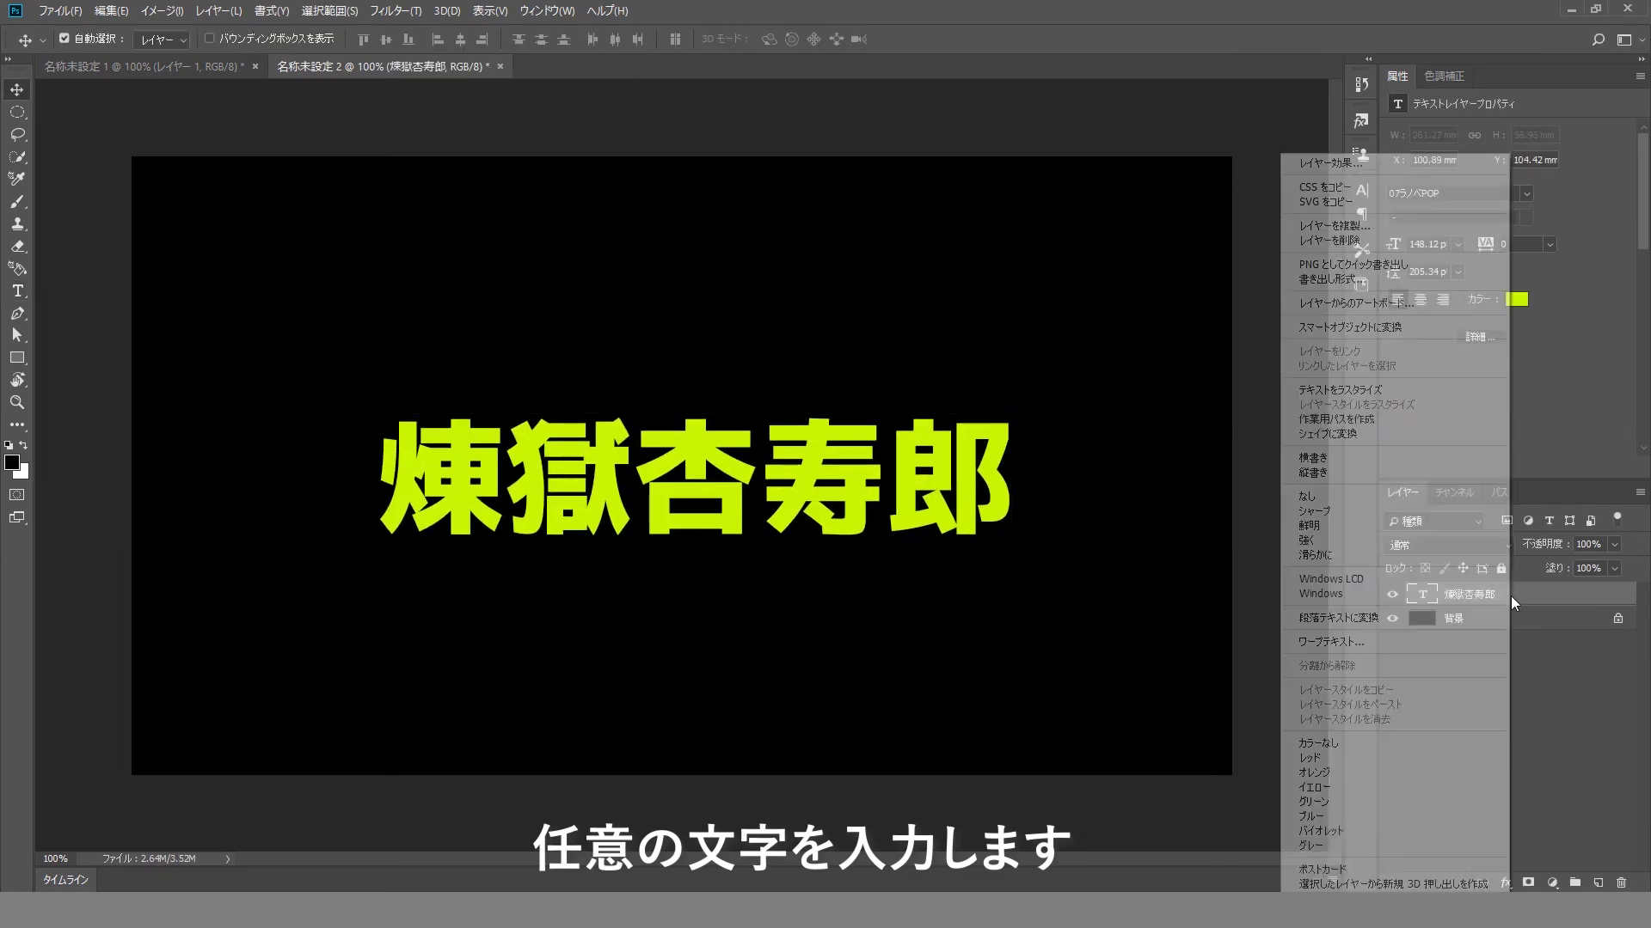
pyautogui.click(1405, 418)
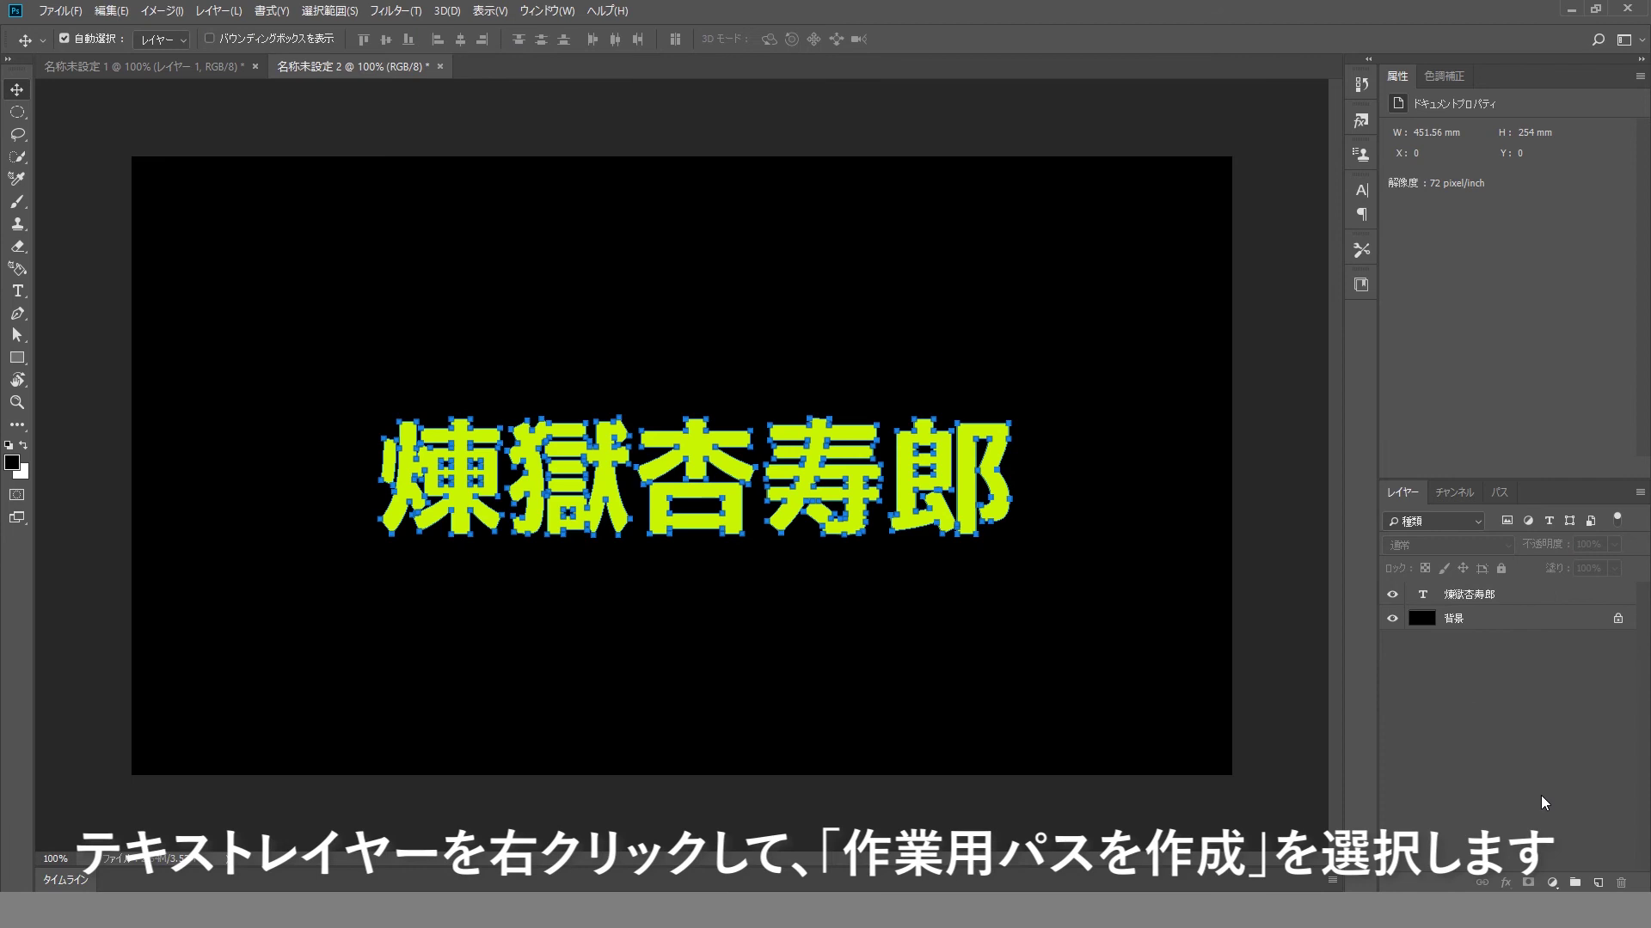
pyautogui.click(1598, 883)
pyautogui.click(1500, 492)
pyautogui.click(1403, 493)
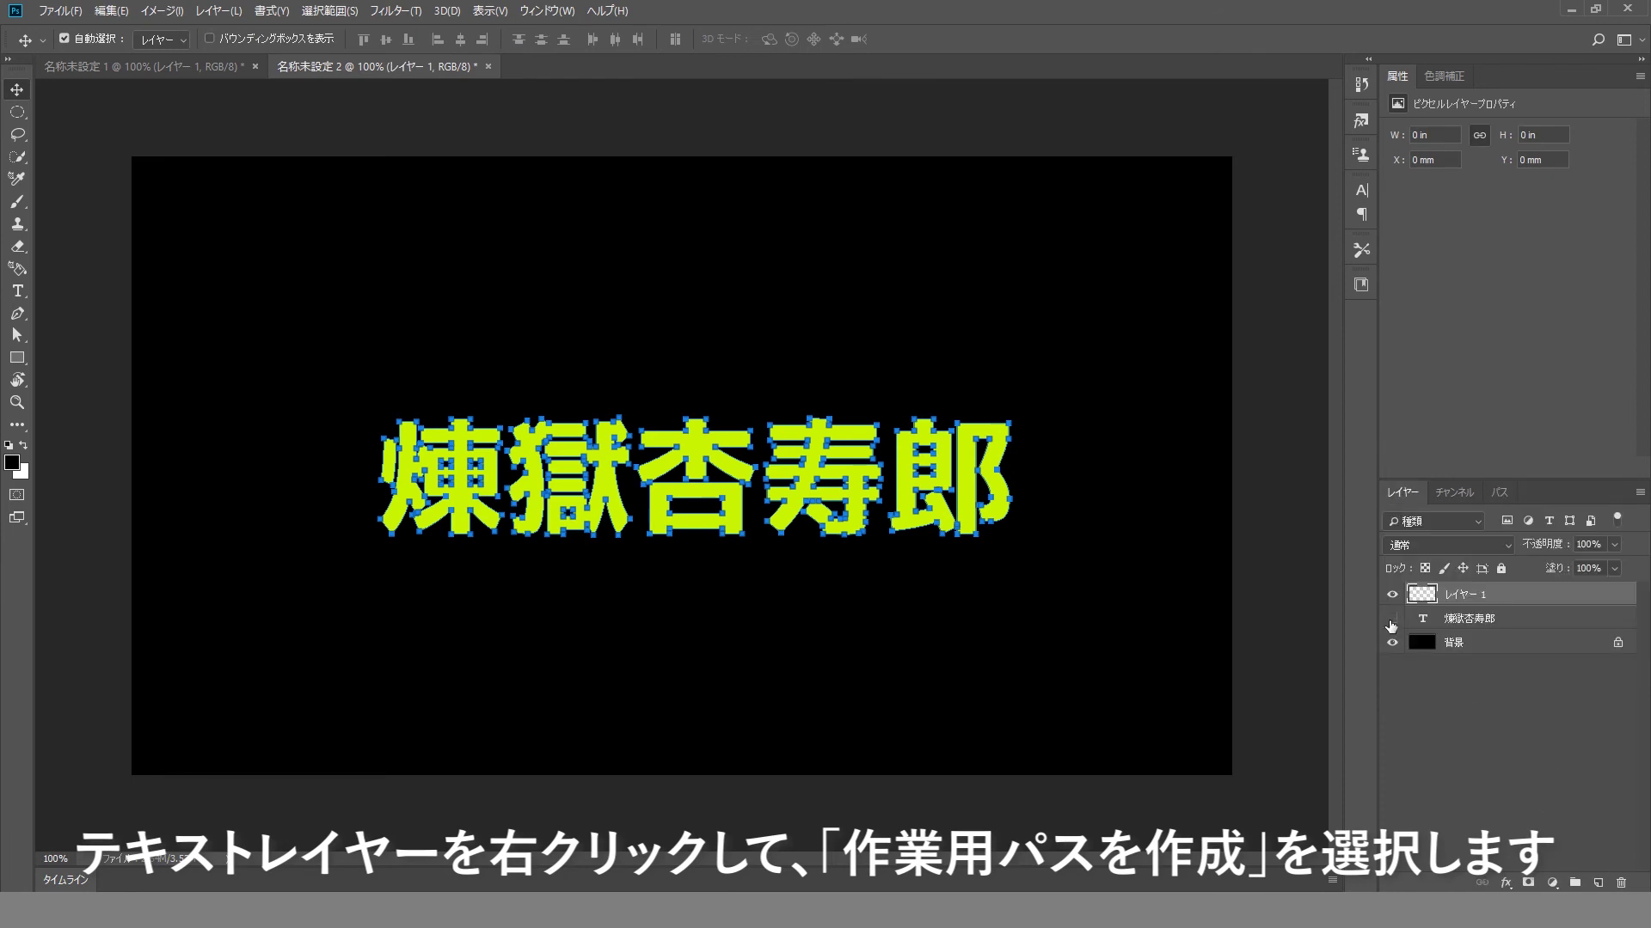
# Hide the text layer and open the Flame (炎) render filter for the empty layer
pyautogui.click(1392, 618)
pyautogui.click(396, 10)
pyautogui.moveTo(524, 322)
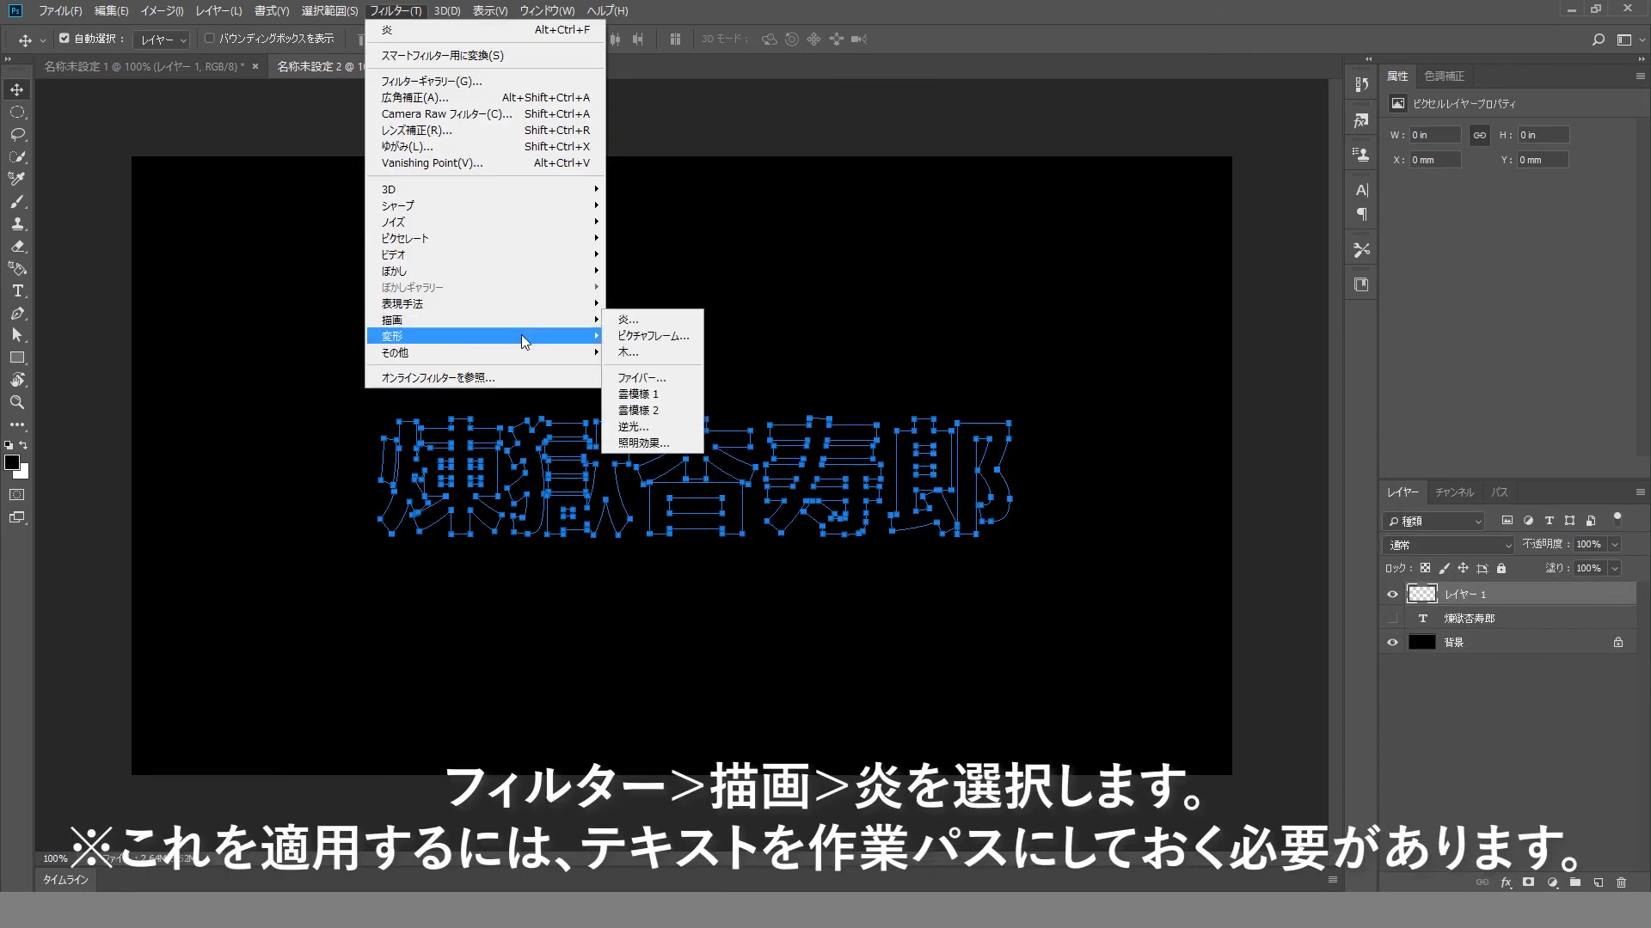
pyautogui.click(632, 320)
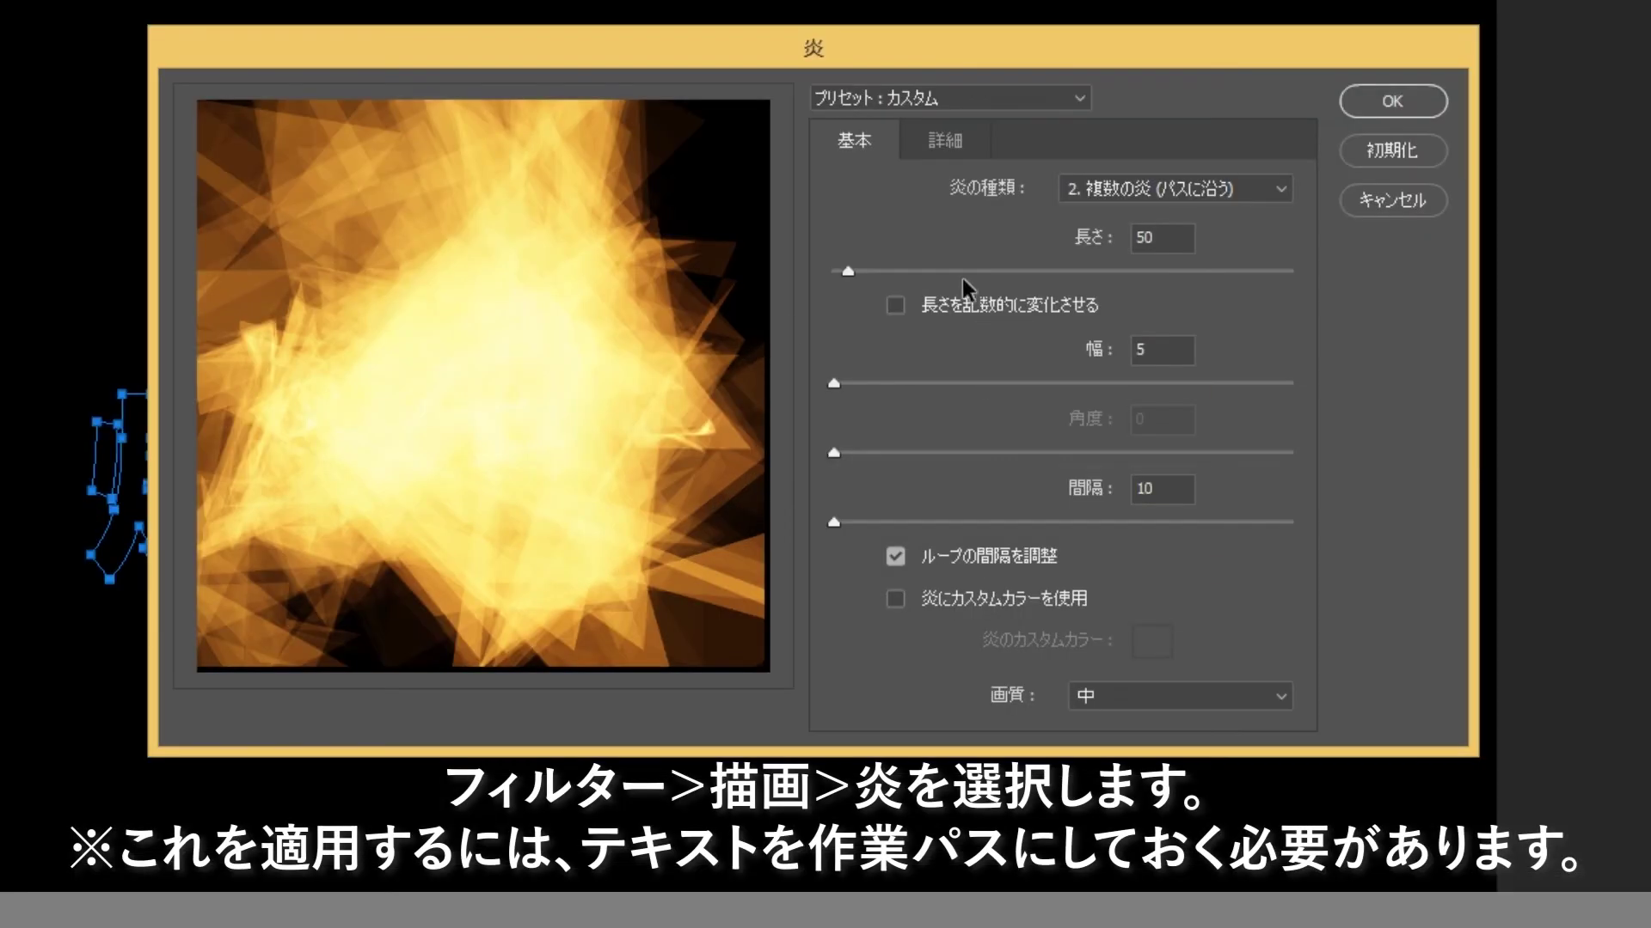
# Try flame lengths of 20 and 25 for the flames along the path
pyautogui.write('20')
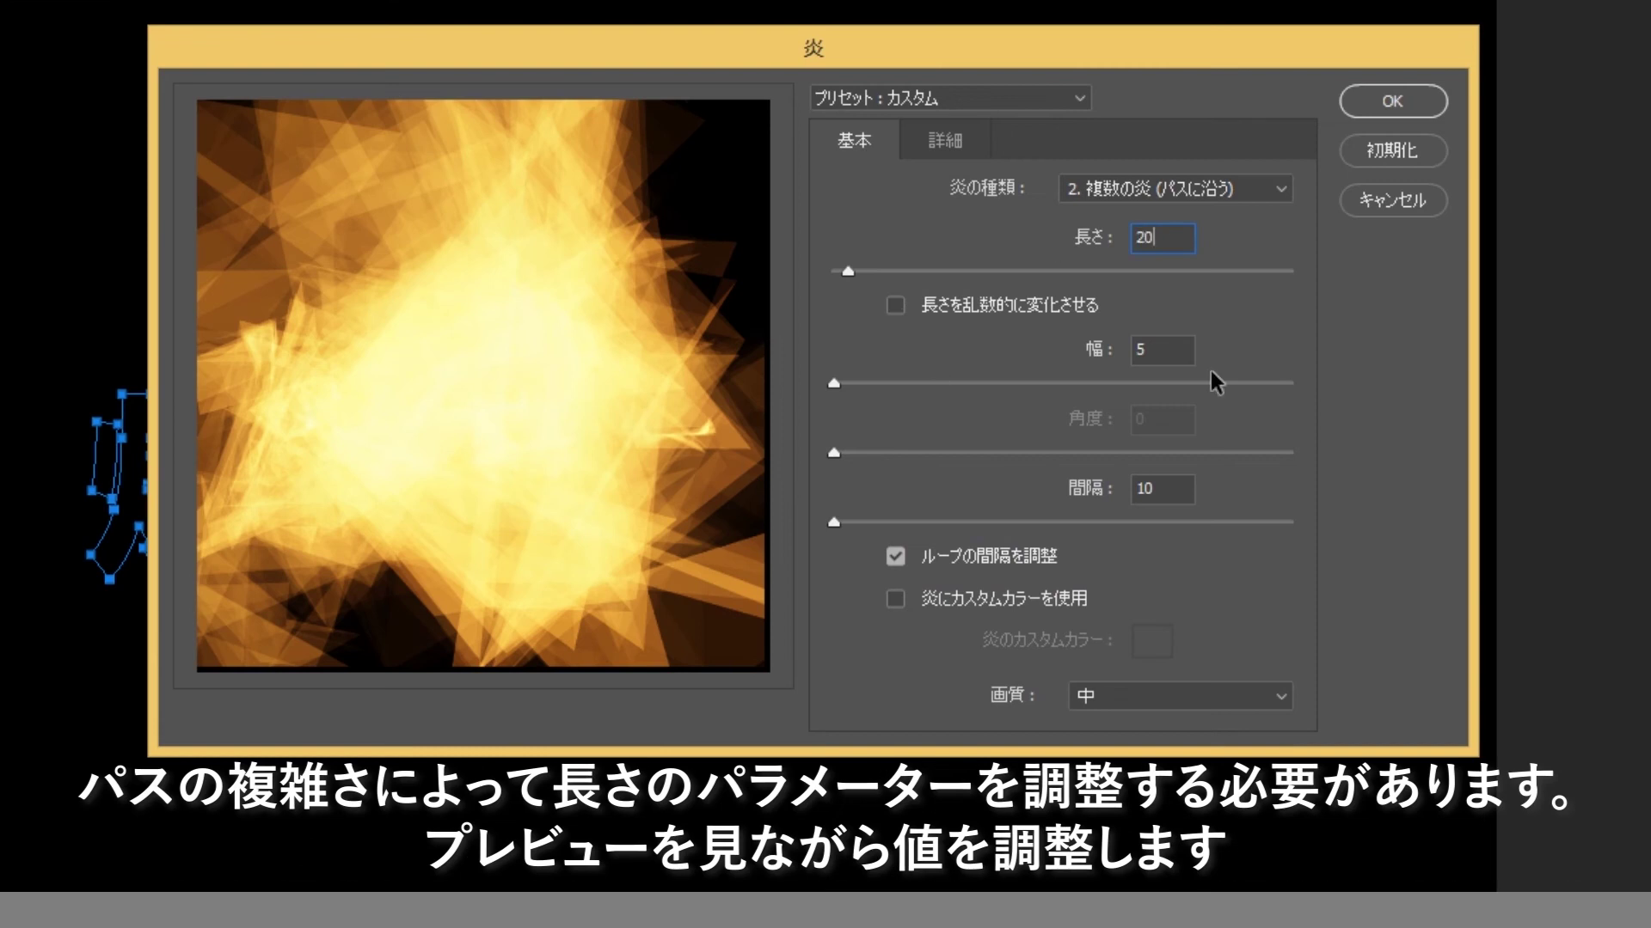
pyautogui.press('Tab')
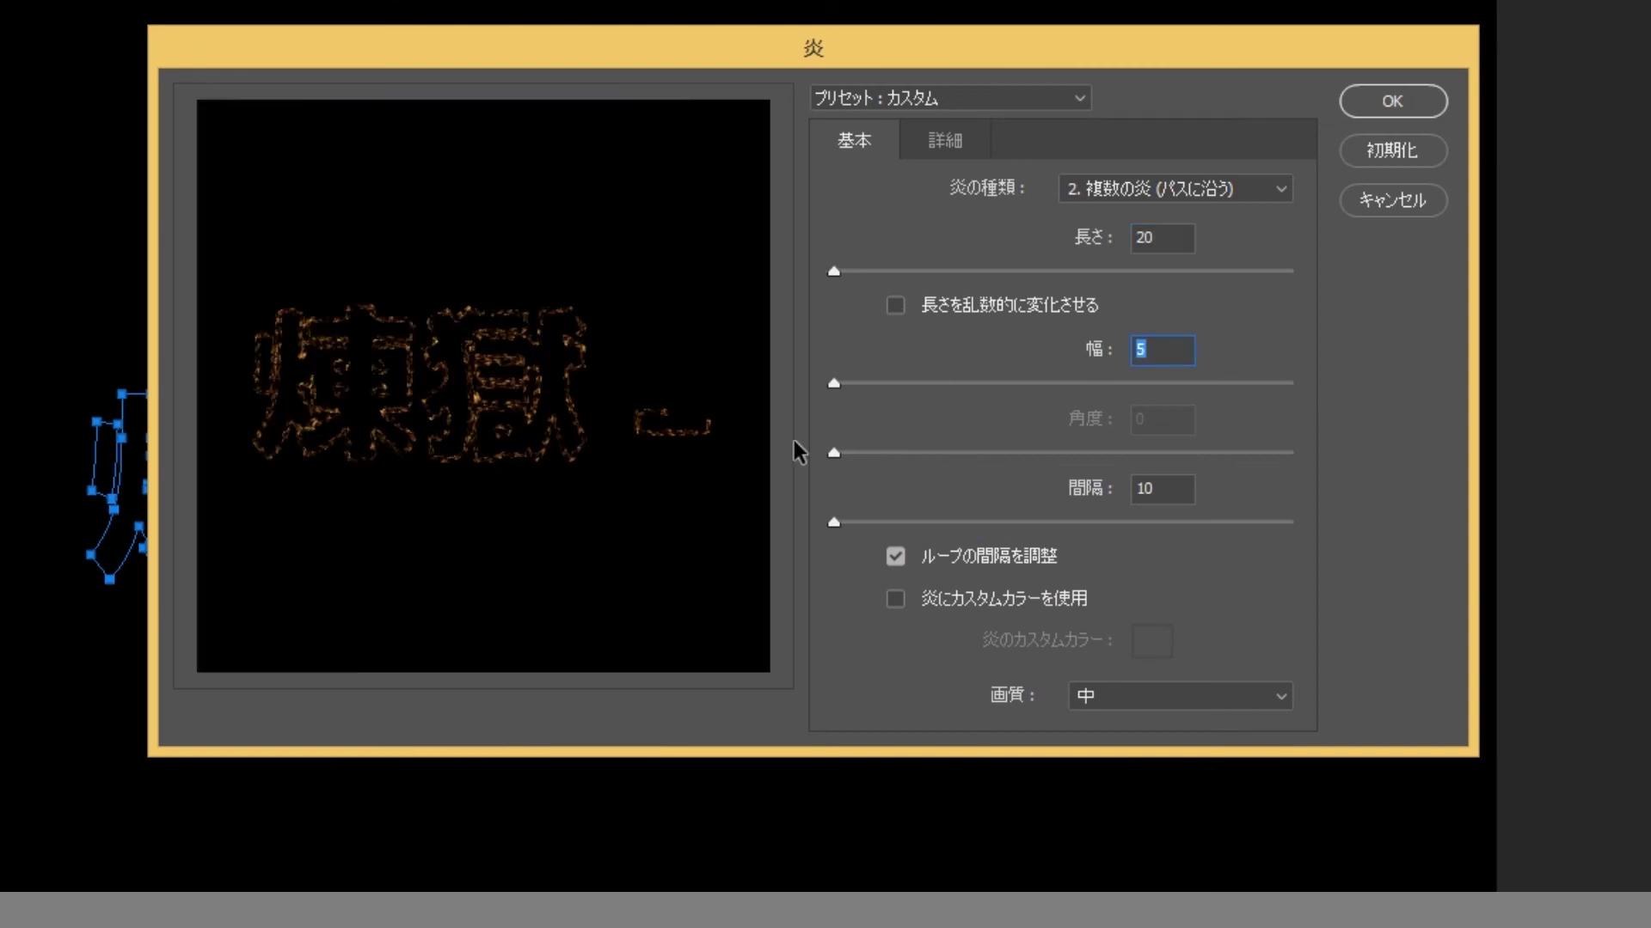
pyautogui.hotkey('shift', 'Tab')
pyautogui.write('25')
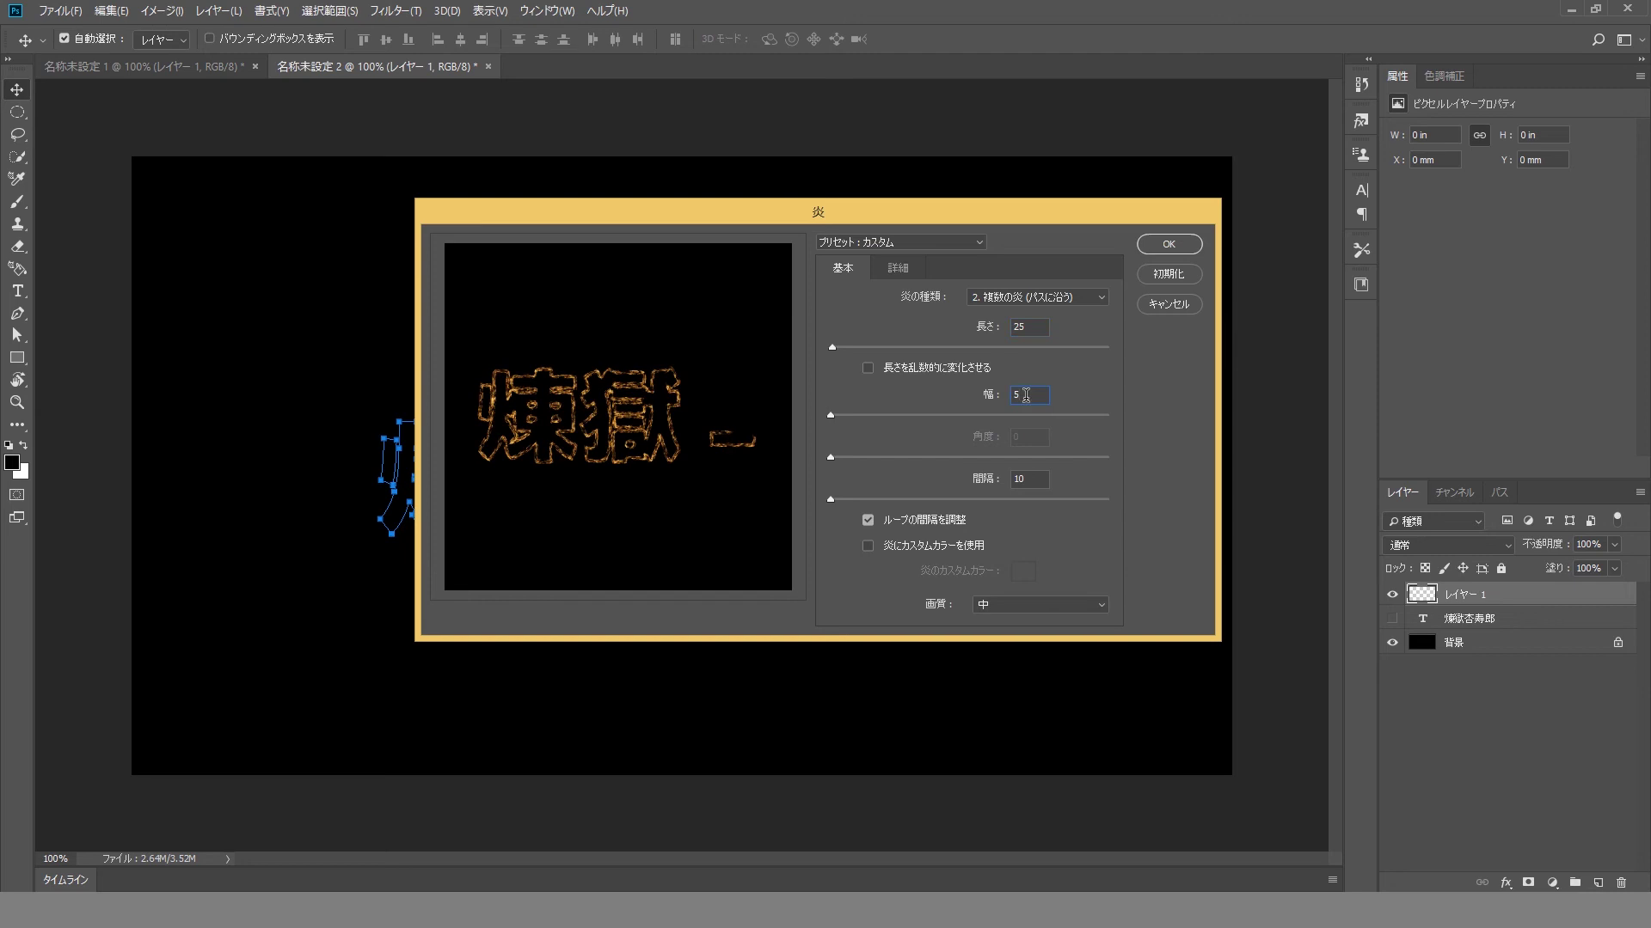
# Set the flame length to 35 and apply the Flame filter to the layer
pyautogui.press('BackSpace')
pyautogui.press('BackSpace')
pyautogui.write('35')
pyautogui.press('Tab')
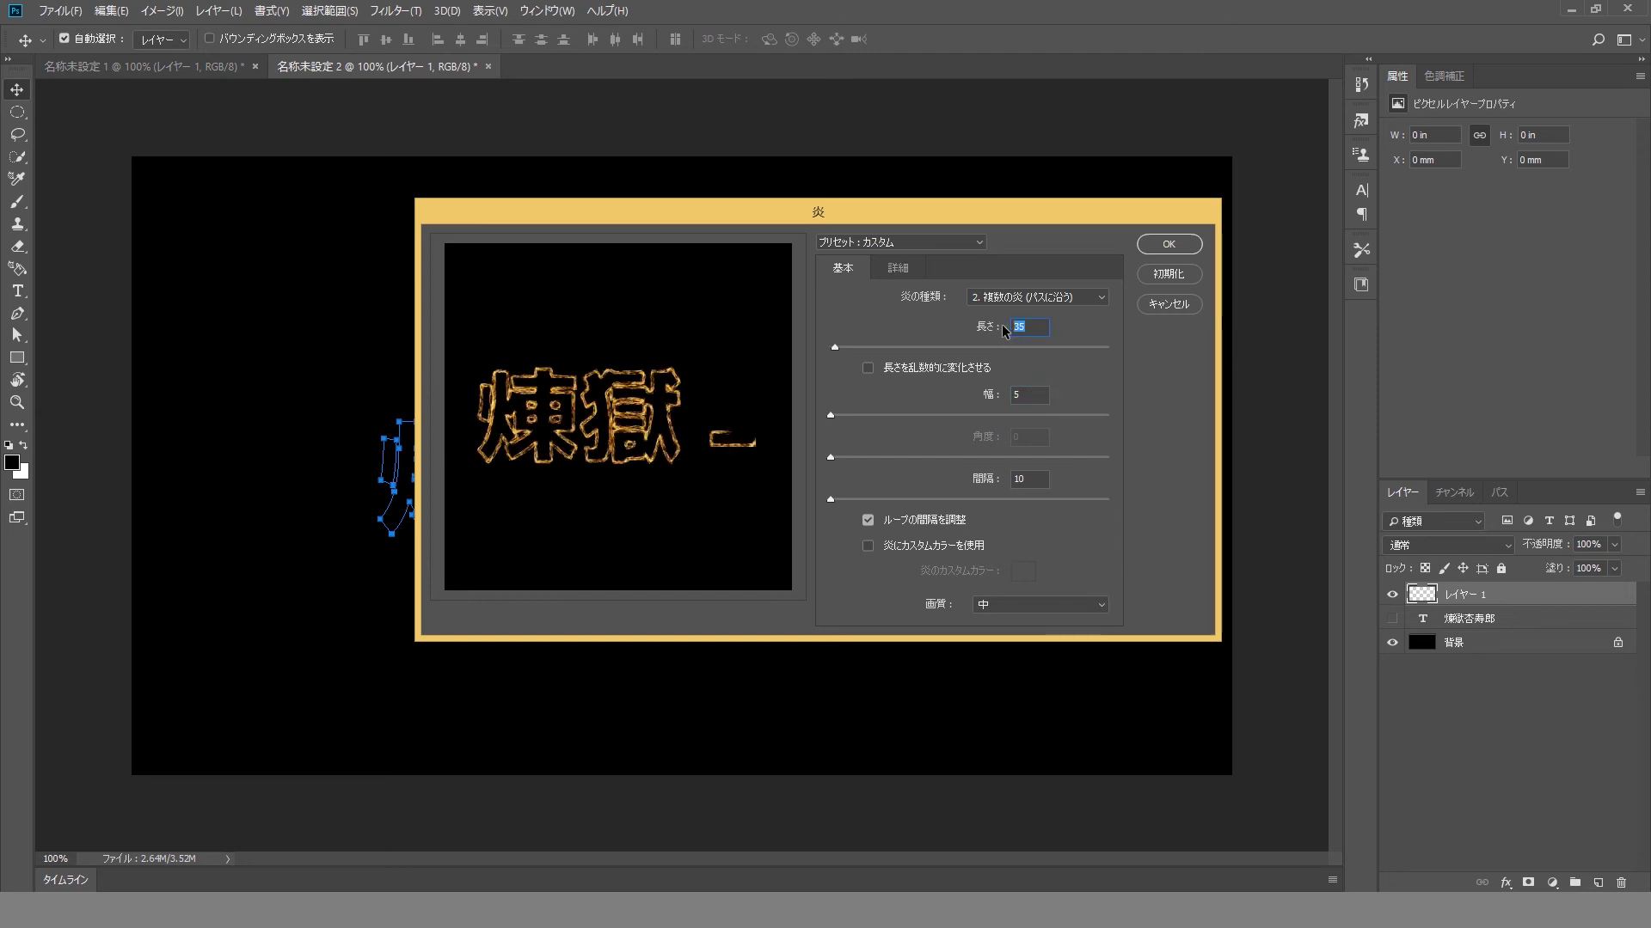
pyautogui.press('Tab')
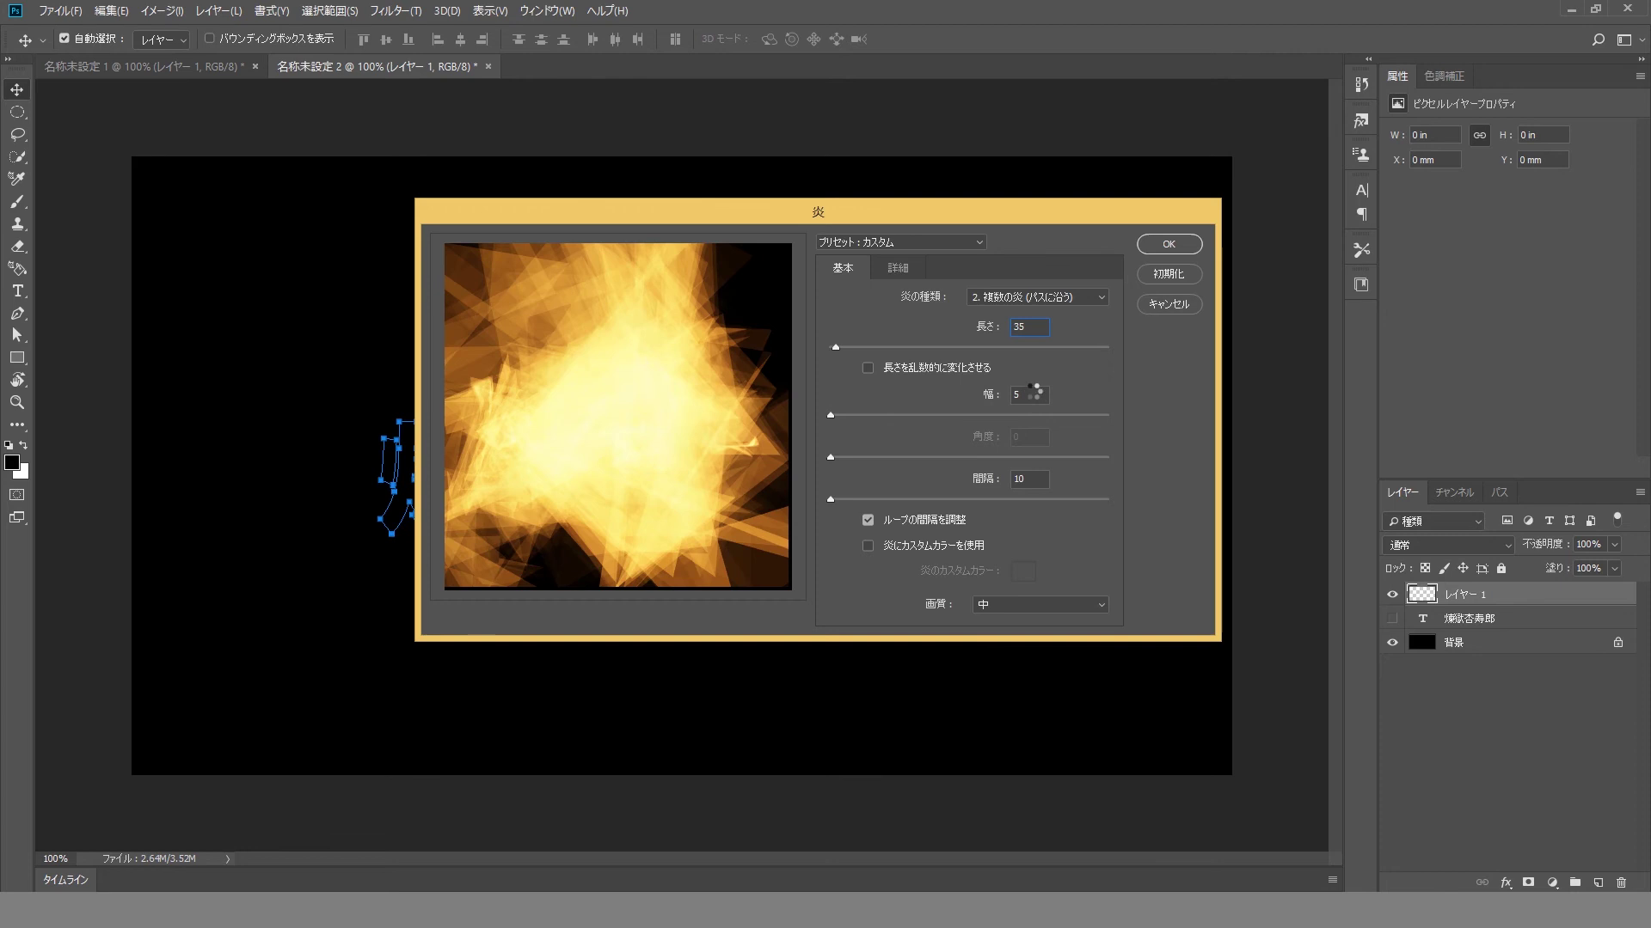
pyautogui.press('Return')
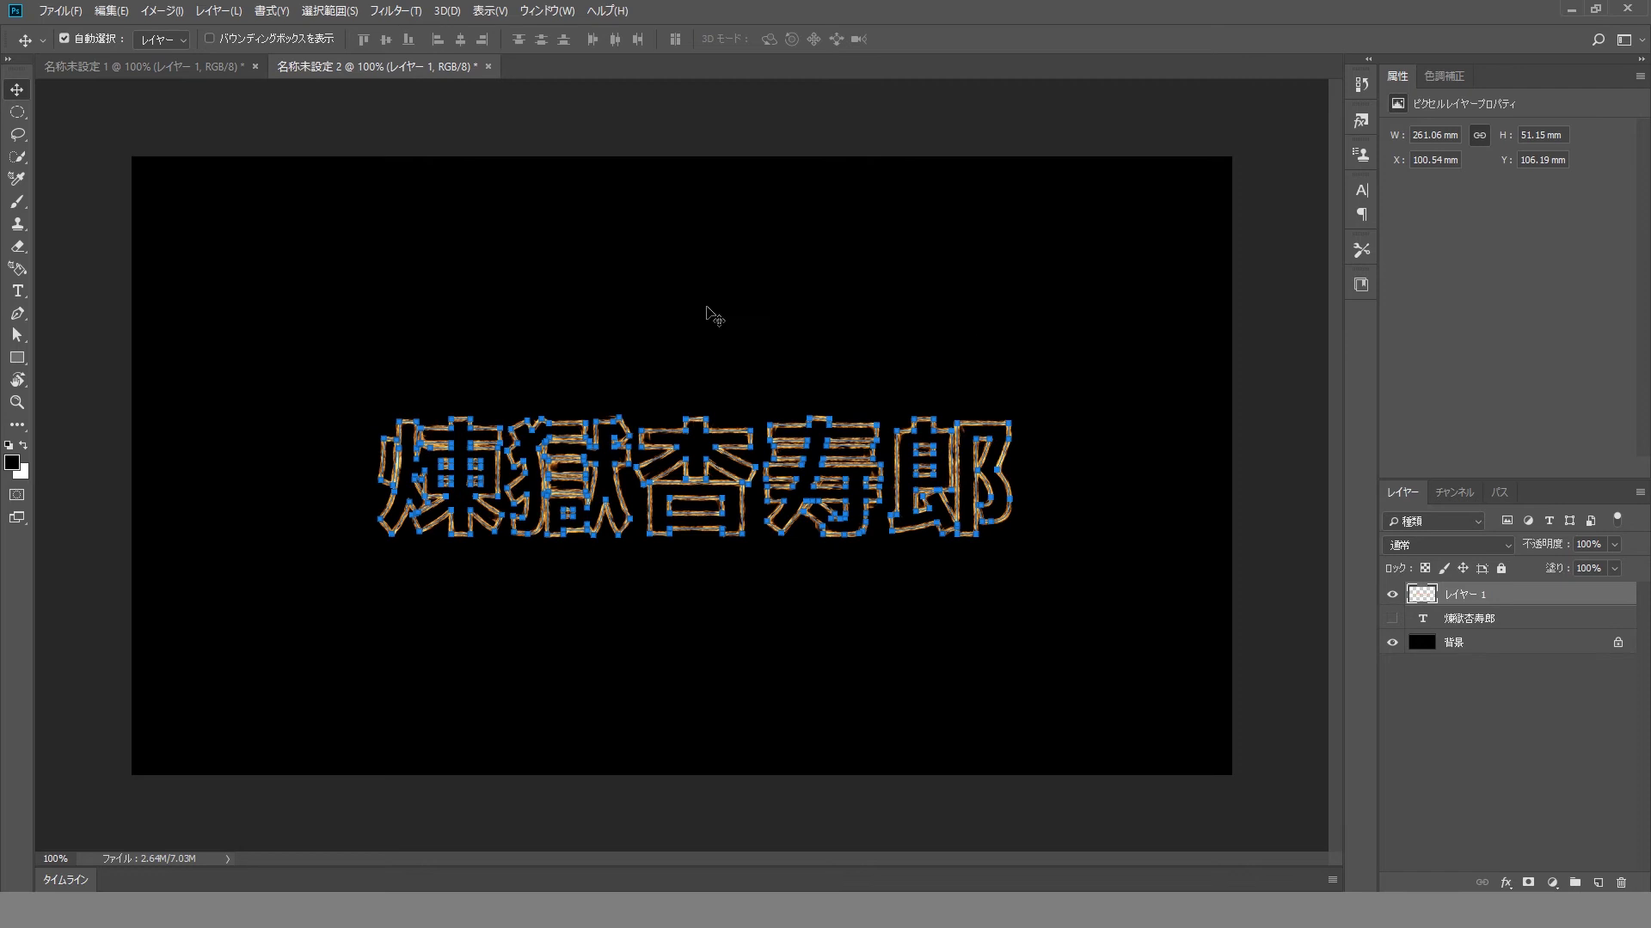
# Deselect the work path and add a new layer above the first flame layer, レイヤー 1
pyautogui.click(632, 709)
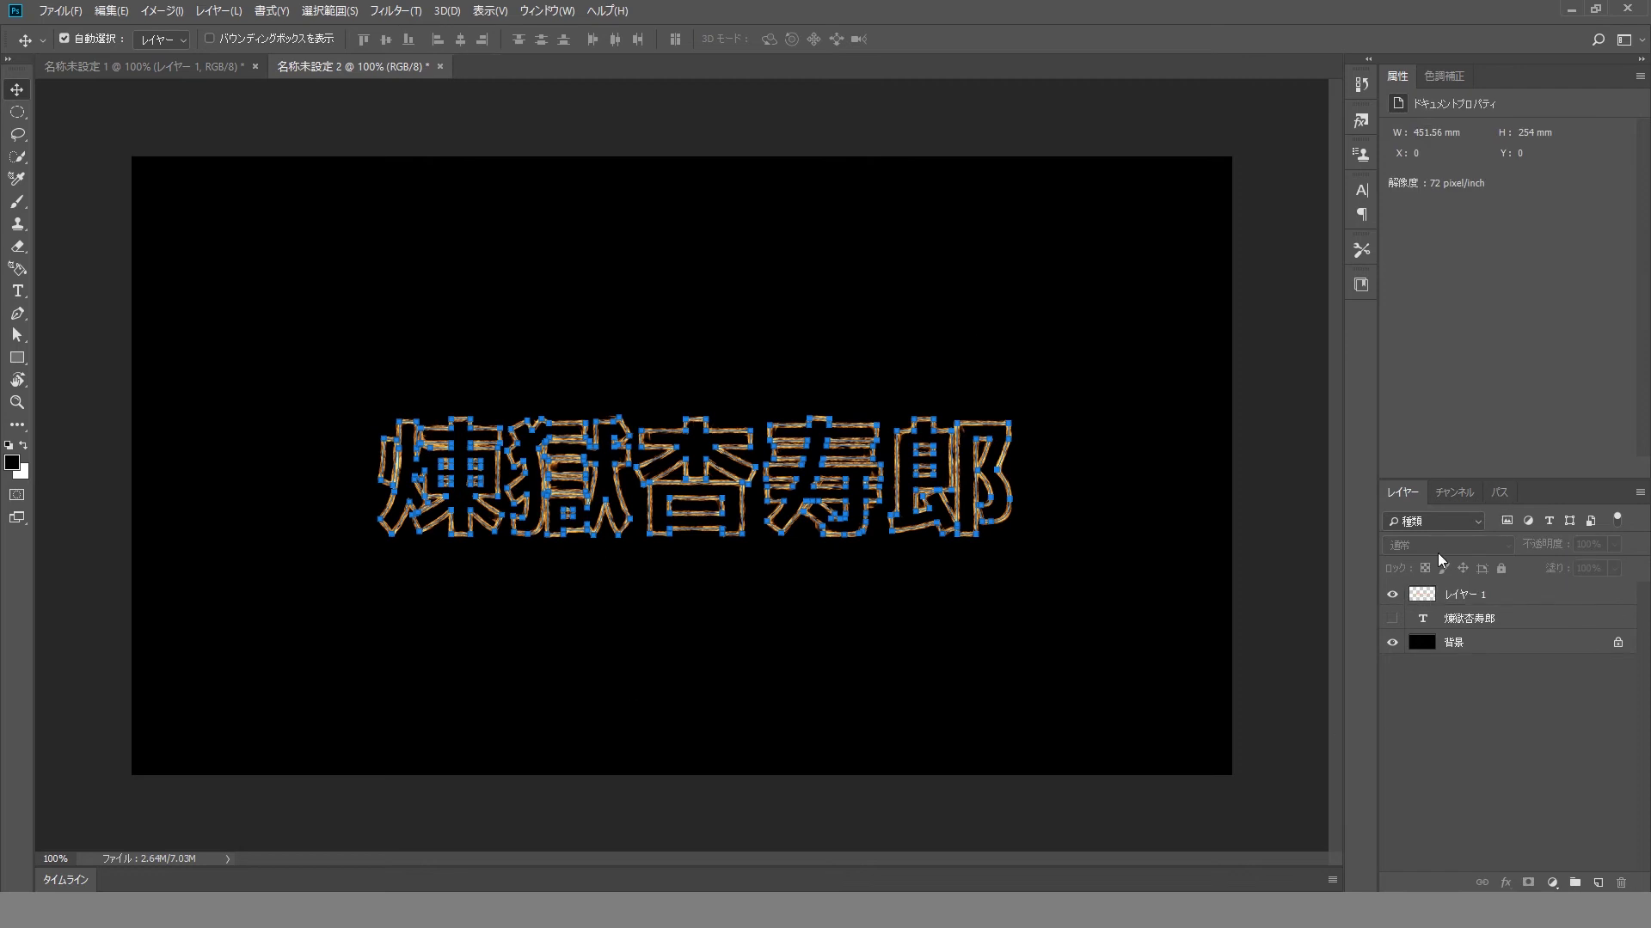
pyautogui.click(1499, 492)
pyautogui.click(1500, 645)
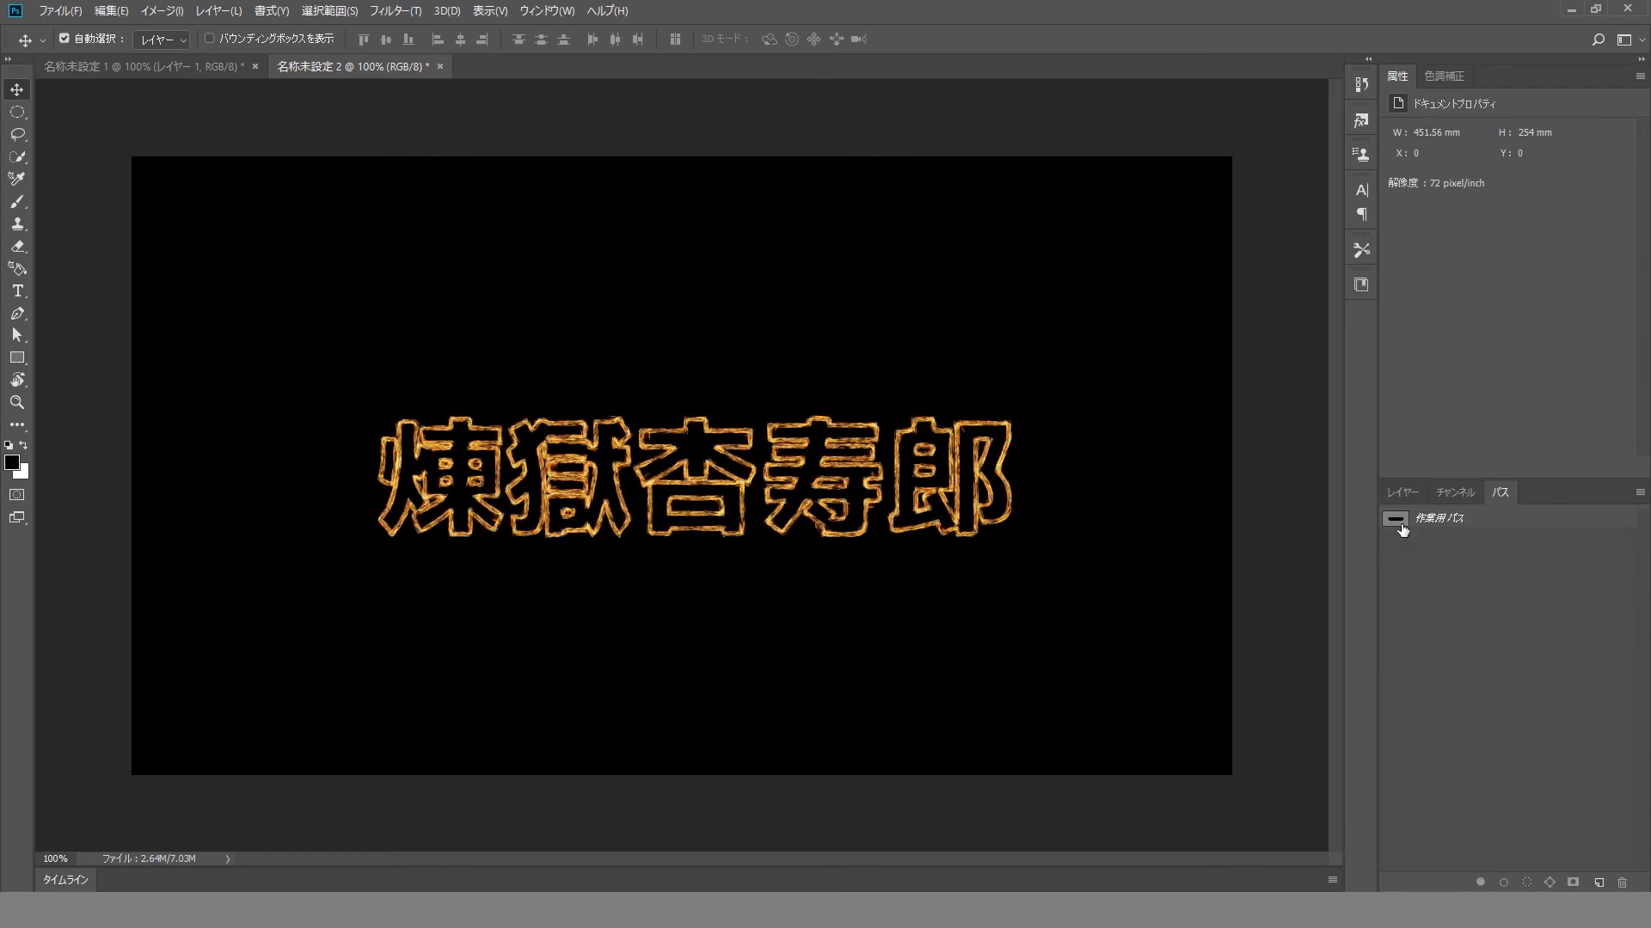
pyautogui.click(1402, 492)
pyautogui.click(1478, 594)
pyautogui.click(1597, 882)
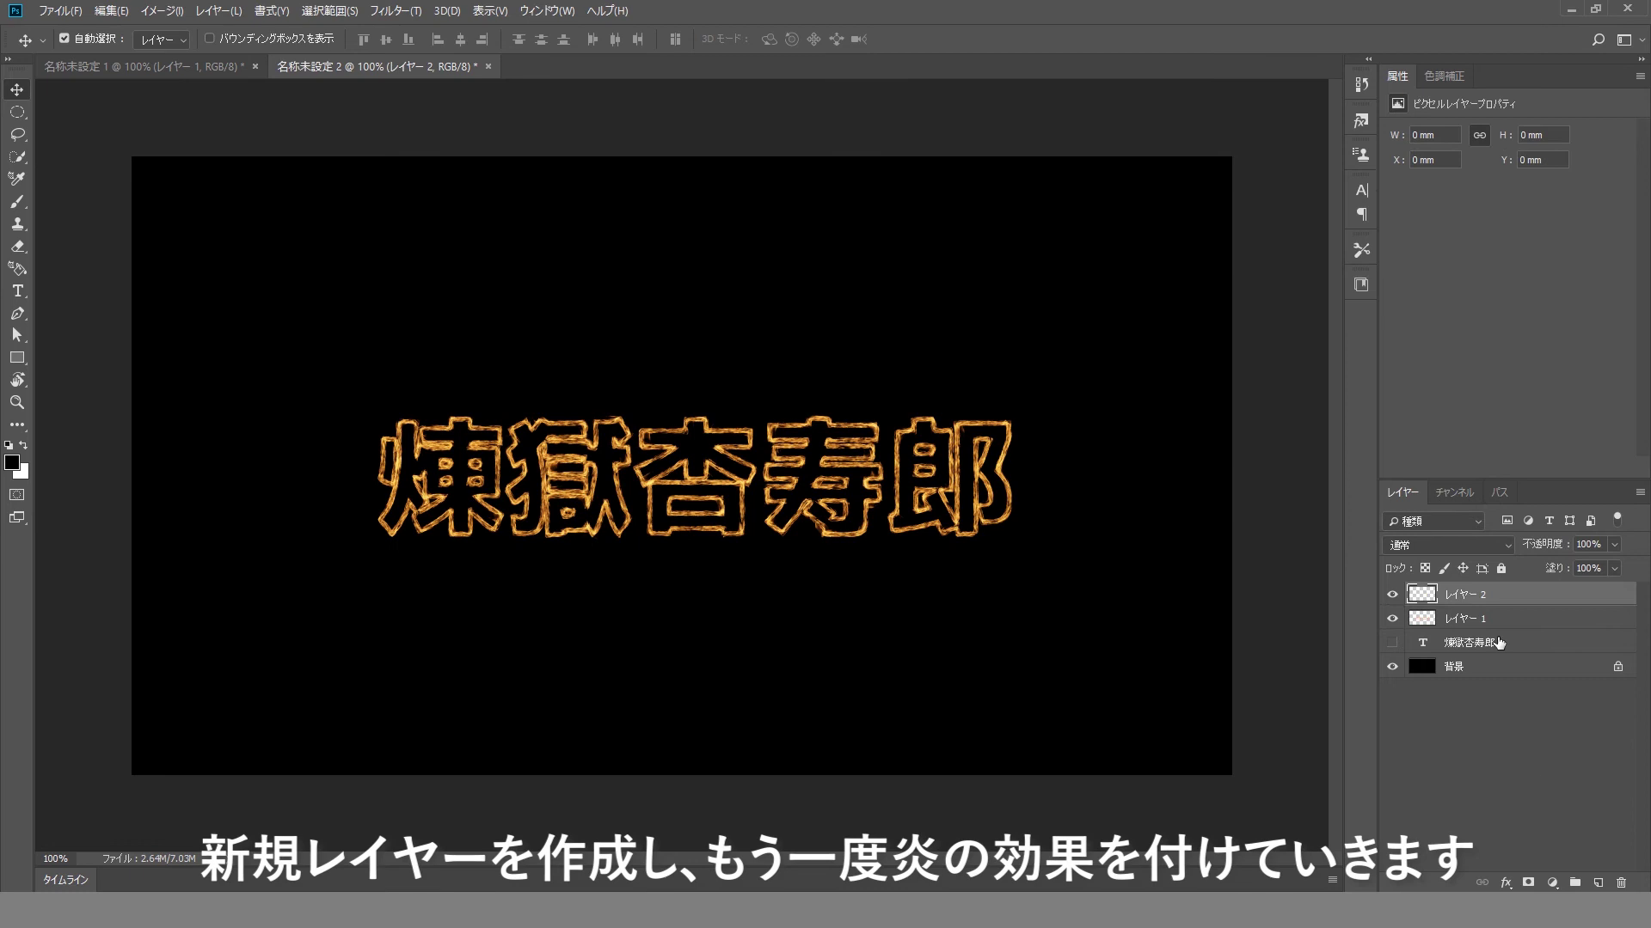
# Reactivate the work path and open the Flame render filter for the empty レイヤー 2
pyautogui.click(1500, 491)
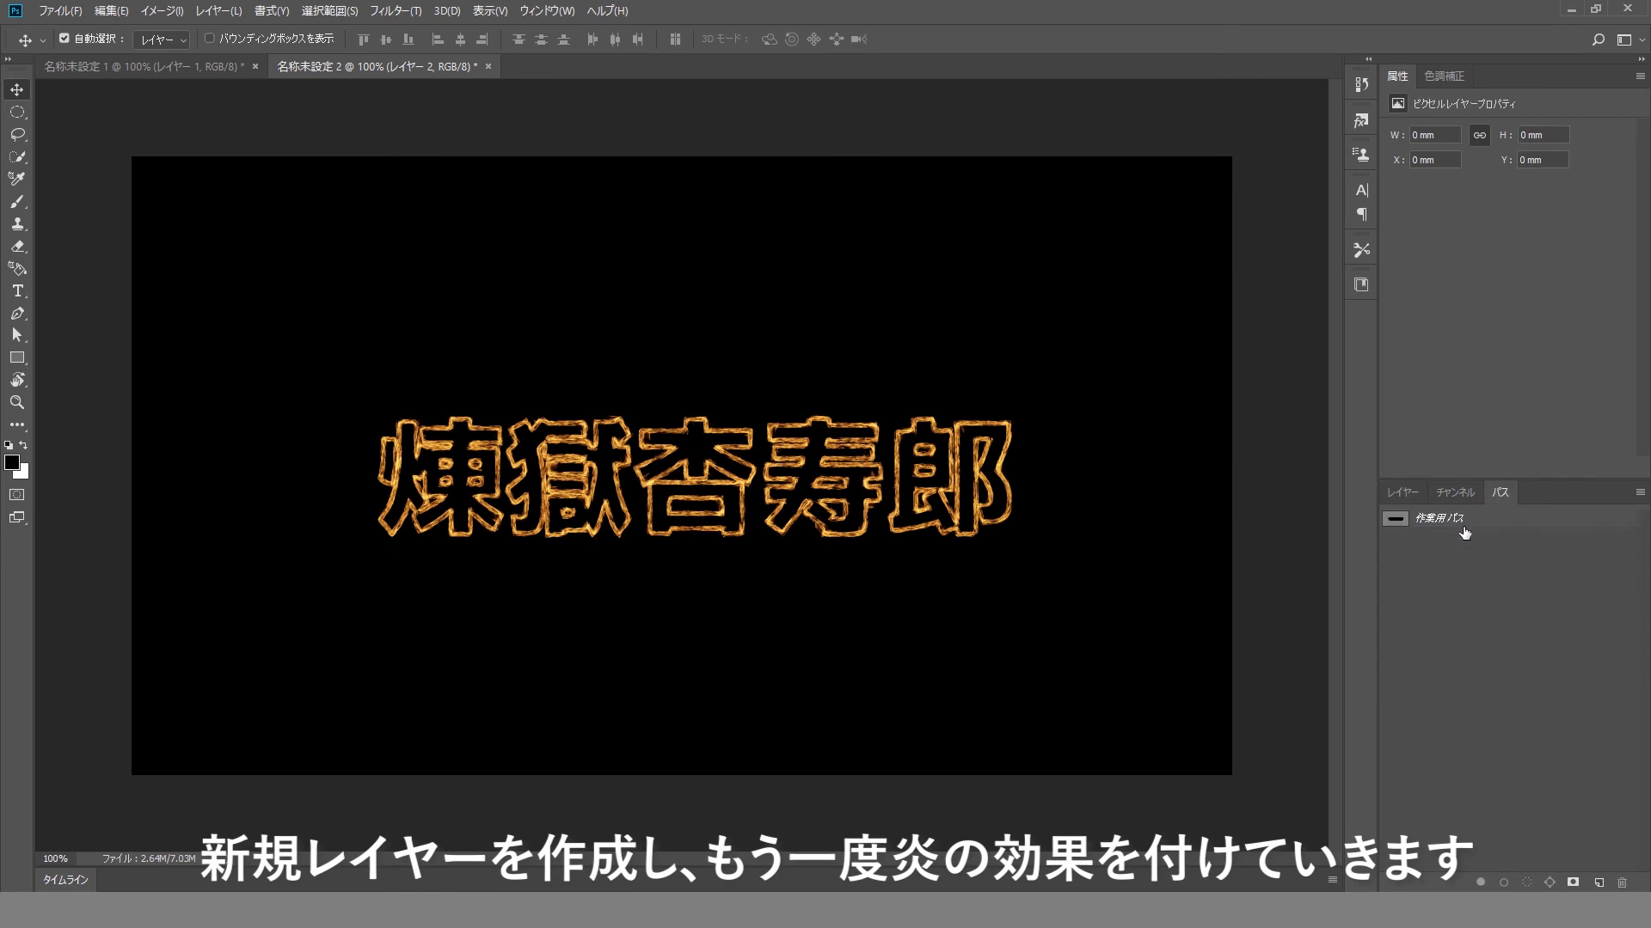
pyautogui.click(1402, 491)
pyautogui.click(420, 19)
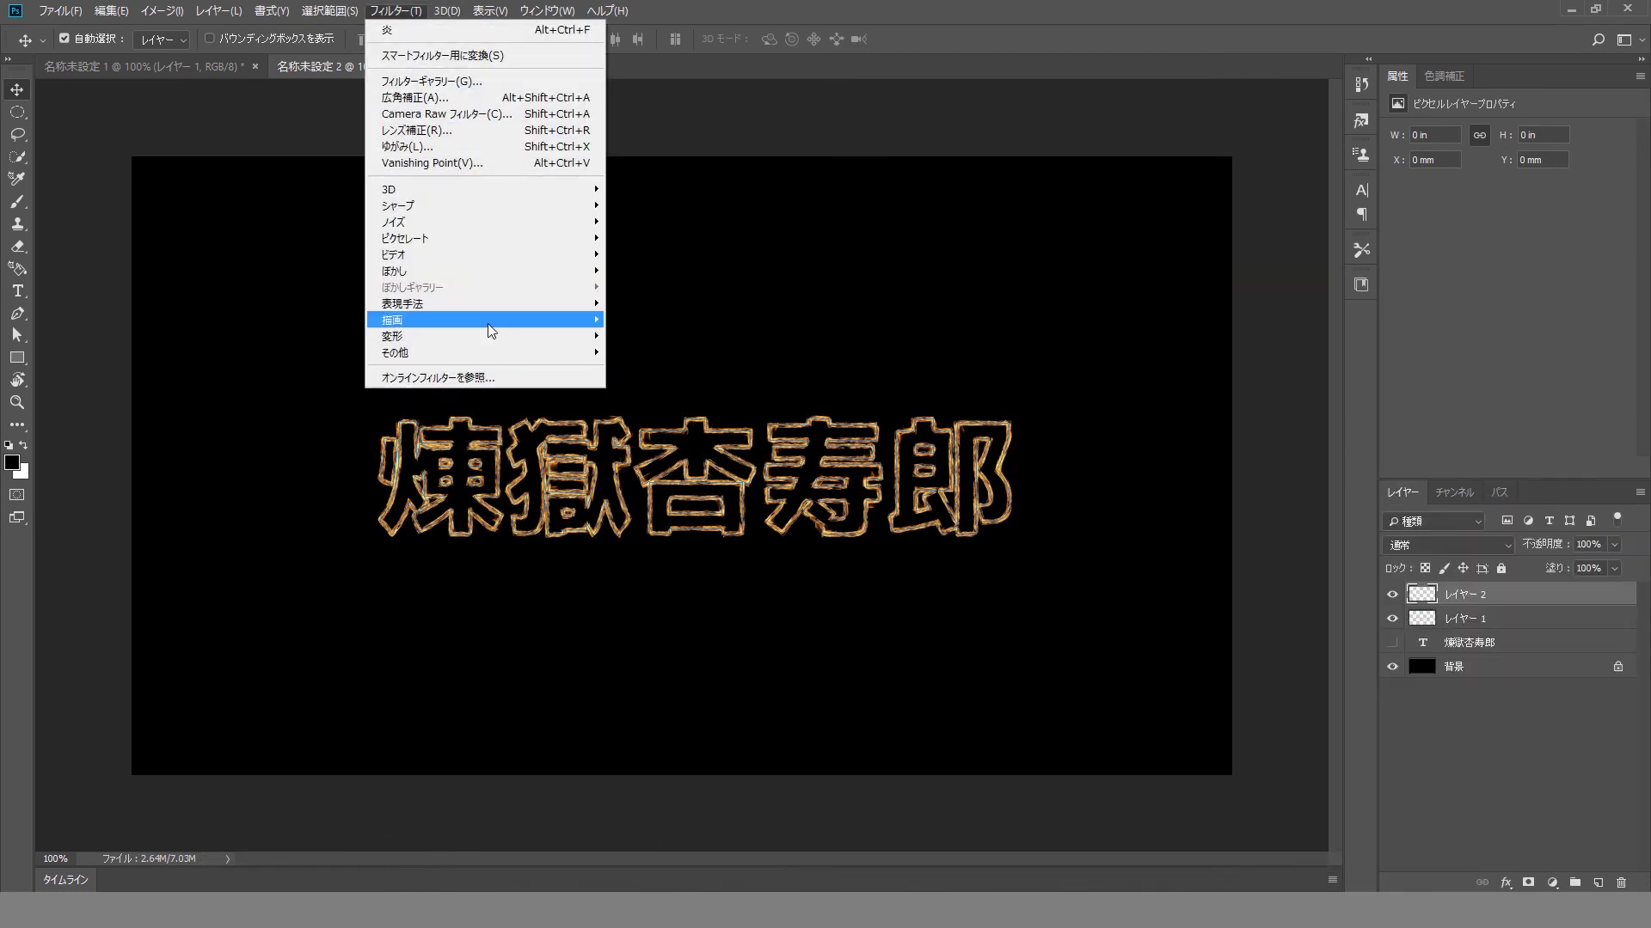
pyautogui.moveTo(392, 320)
pyautogui.click(624, 320)
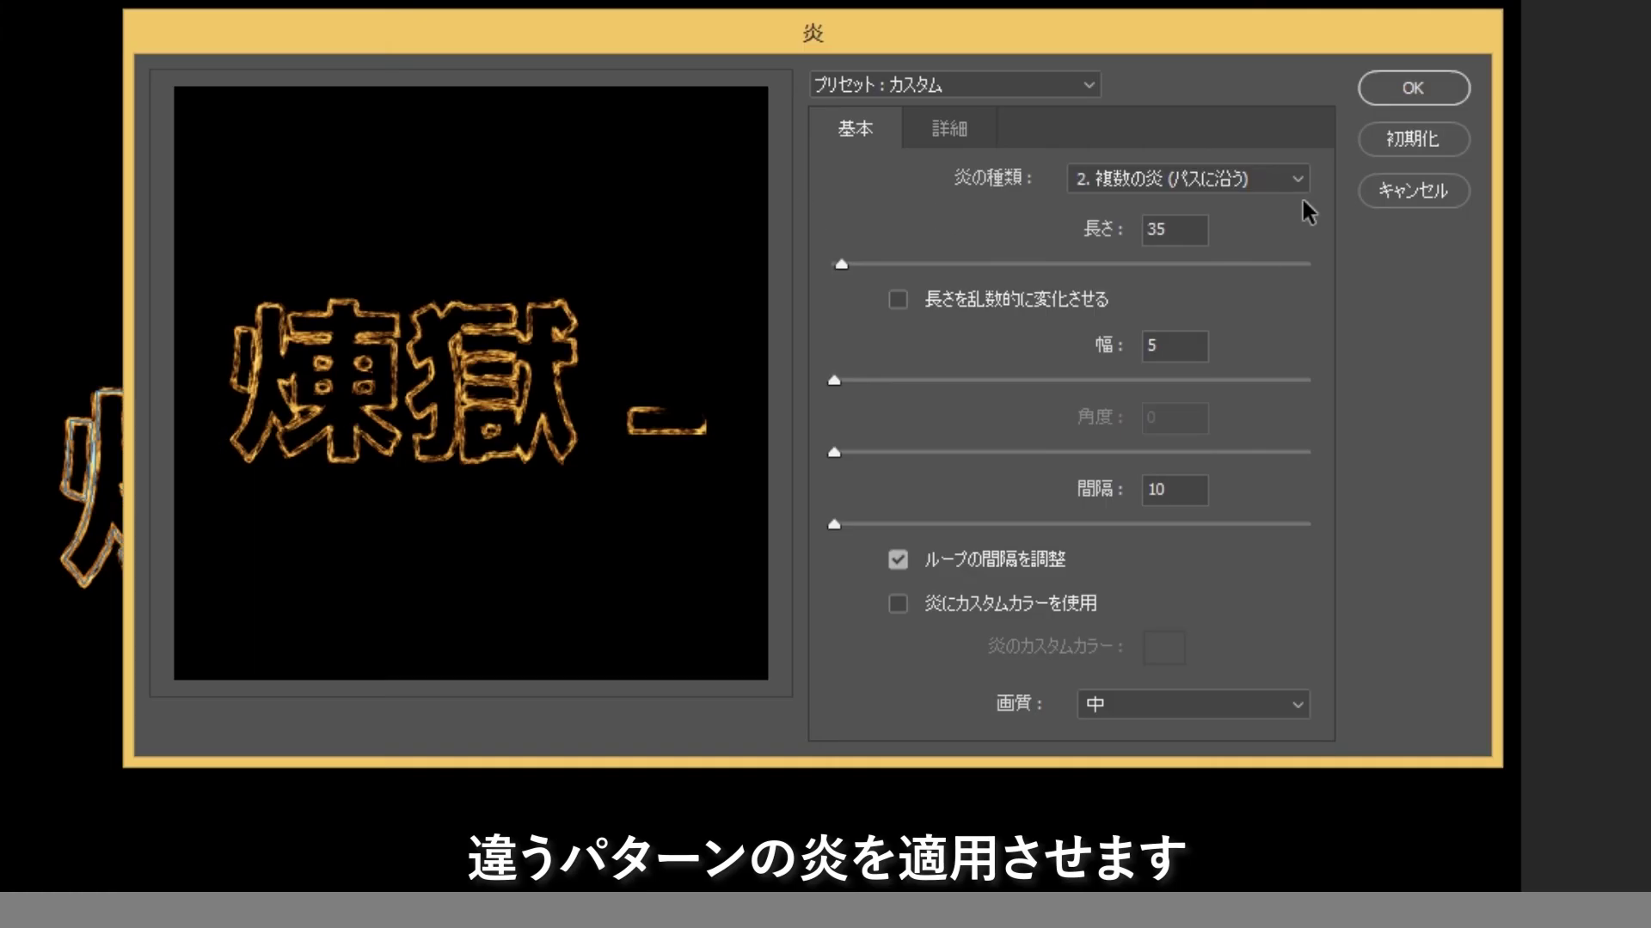
# Apply flames of type 3, 複数の炎 (1 方向), with a width of 15 to レイヤー 2
pyautogui.click(1296, 179)
pyautogui.click(1264, 234)
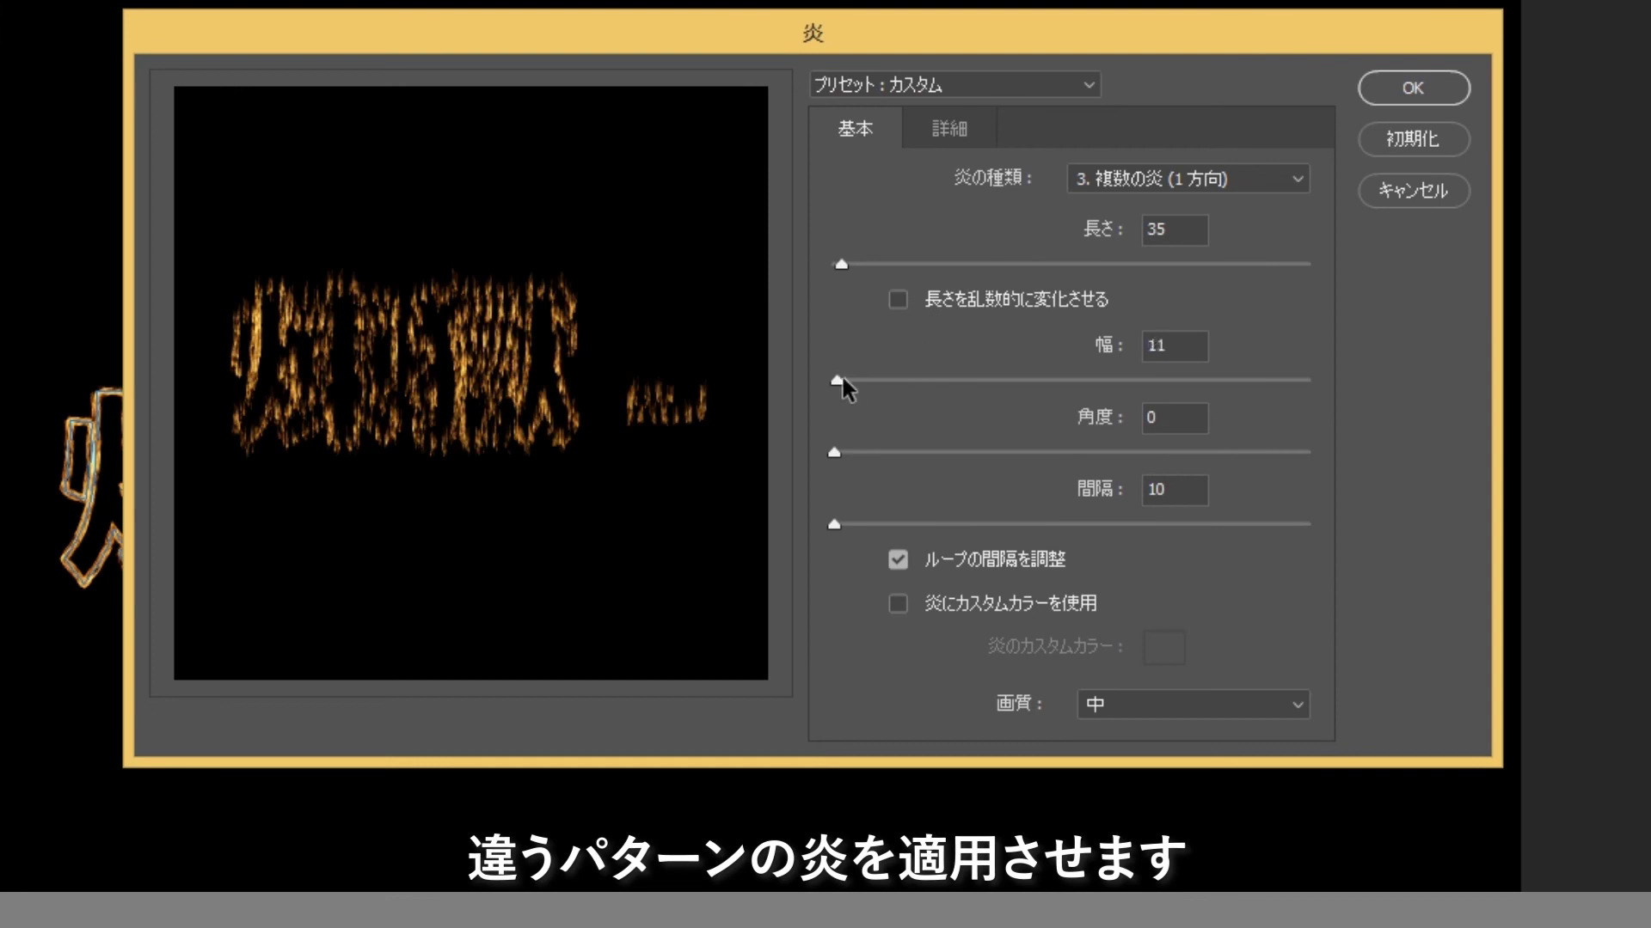
pyautogui.moveTo(841, 381); pyautogui.dragTo(844, 382)
pyautogui.click(1101, 344)
pyautogui.write('15')
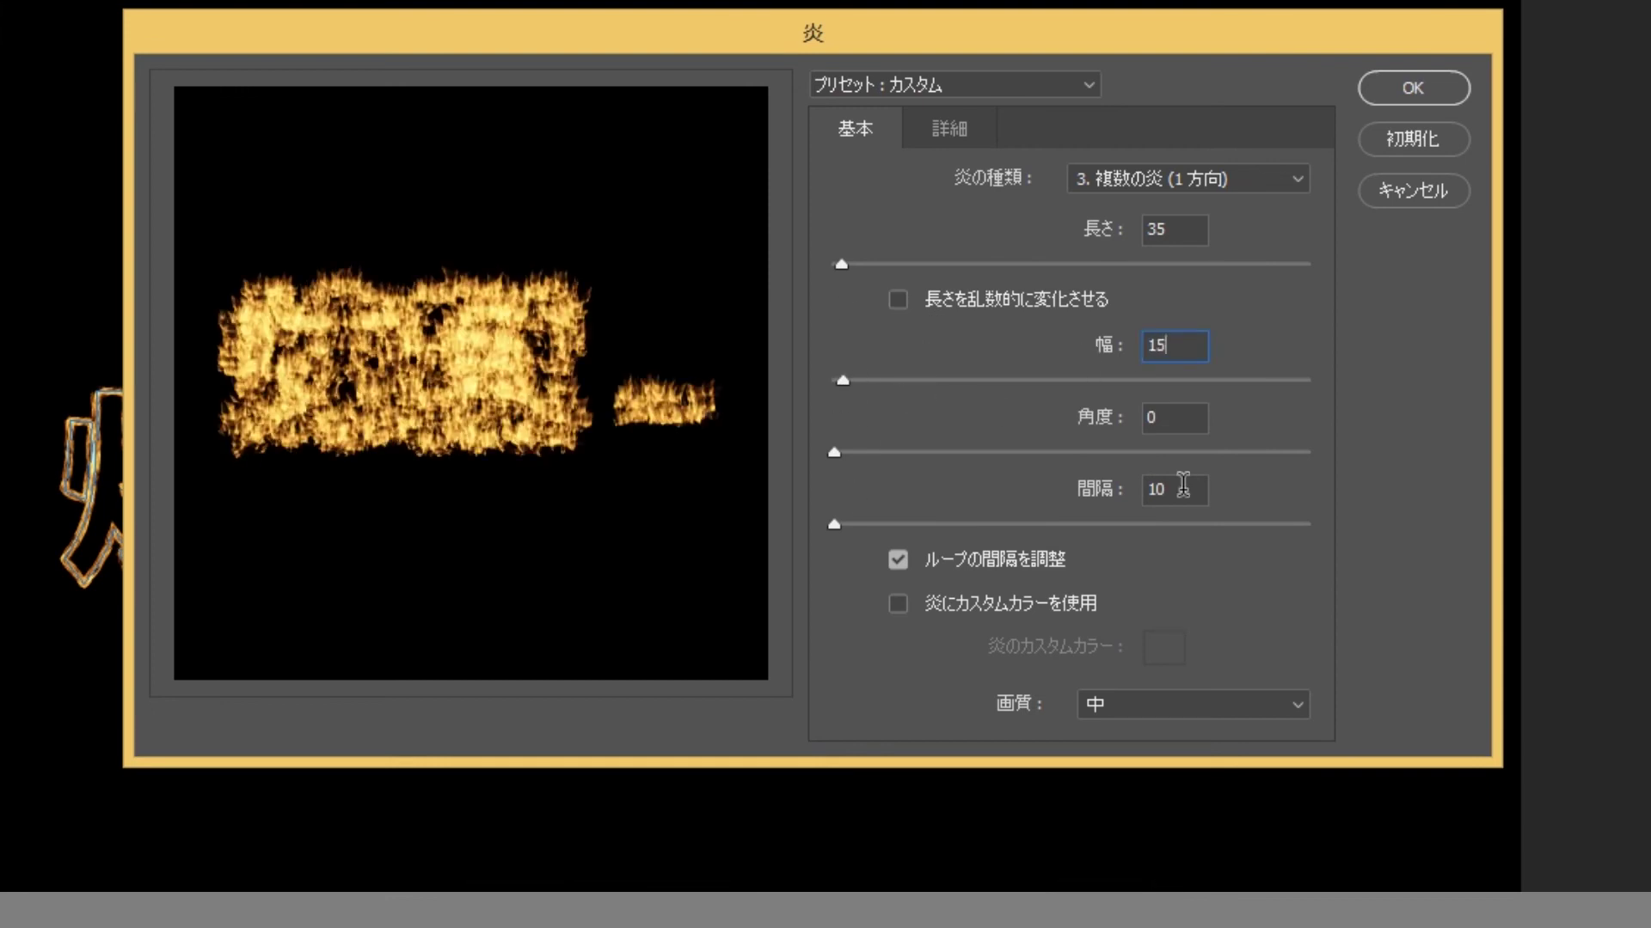
pyautogui.press('Return')
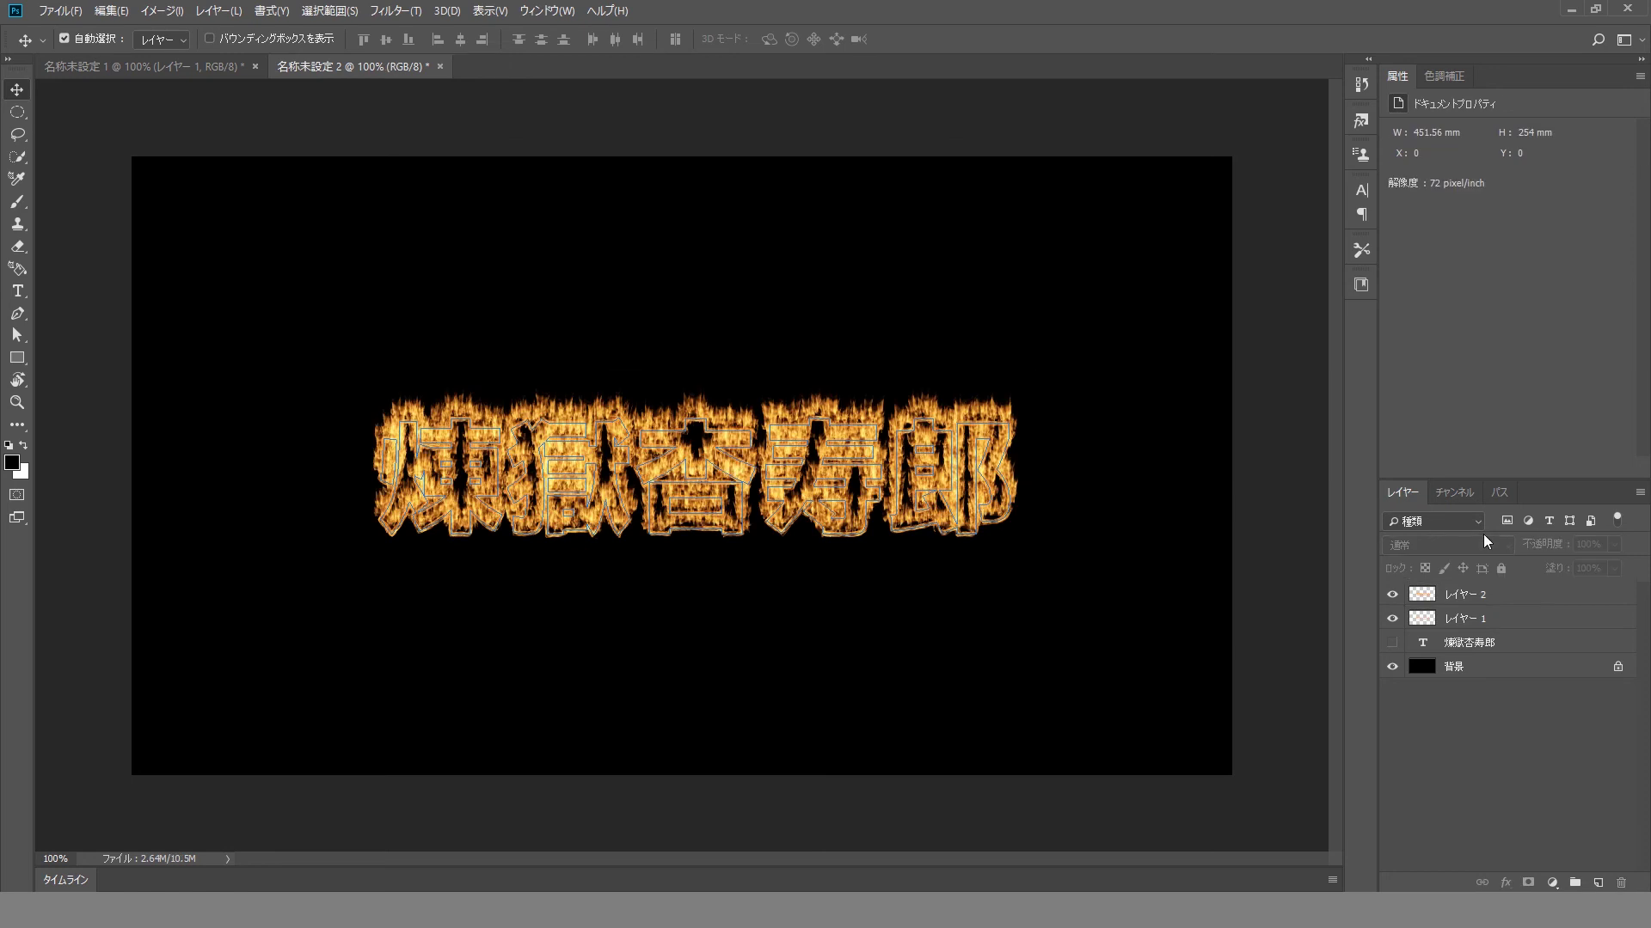
# Deselect the work path and set the opacity of レイヤー 2 to 80%
pyautogui.click(1500, 492)
pyautogui.click(1462, 595)
pyautogui.click(1402, 492)
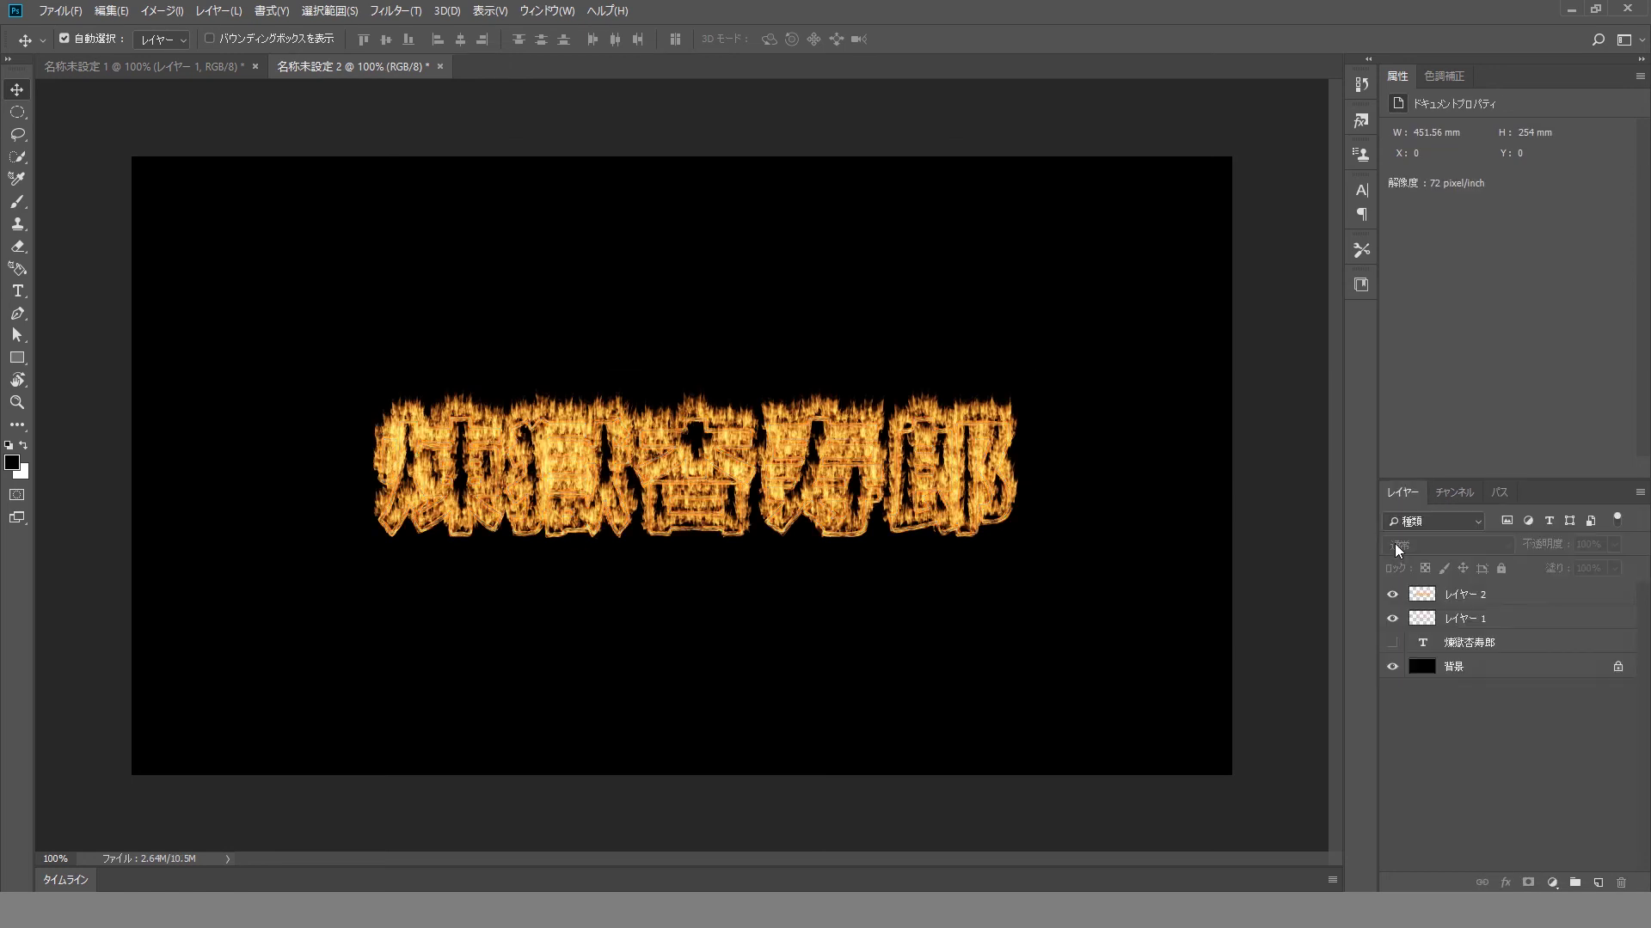
pyautogui.click(1461, 596)
pyautogui.moveTo(1552, 550); pyautogui.dragTo(1537, 551)
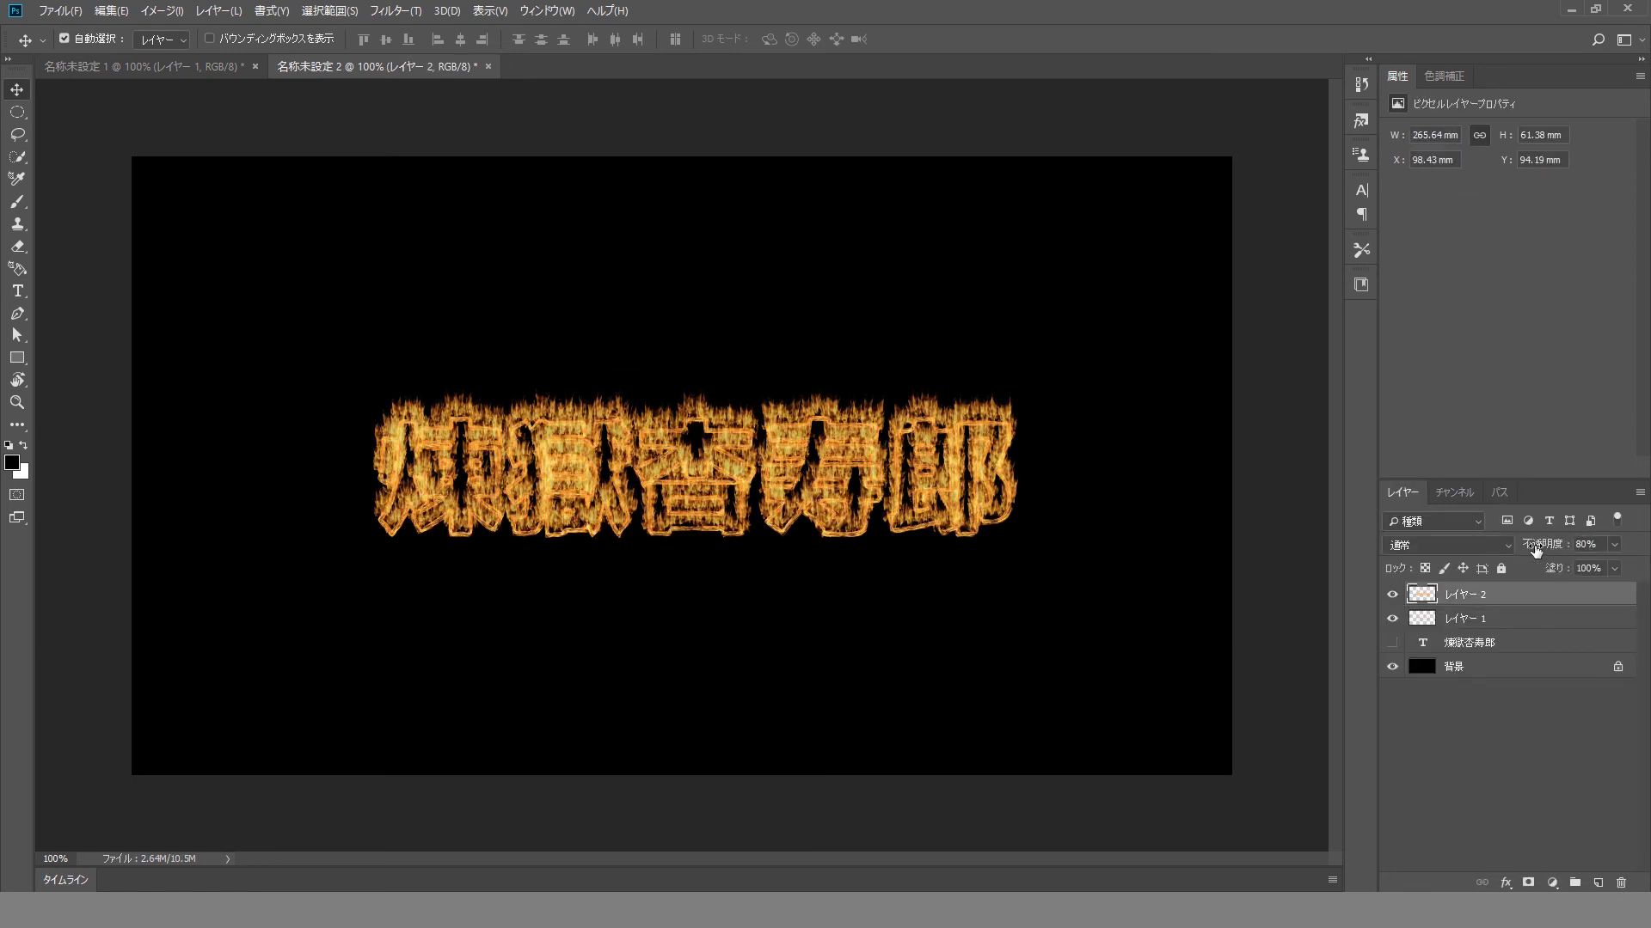
# Squash the flames on レイヤー 2 vertically to about 54 mm high so they line up with the lettering outlines
pyautogui.hotkey('ctrl', 't')
pyautogui.moveTo(683, 384); pyautogui.dragTo(694, 406)
pyautogui.moveTo(694, 530); pyautogui.dragTo(699, 541)
pyautogui.press('Return')
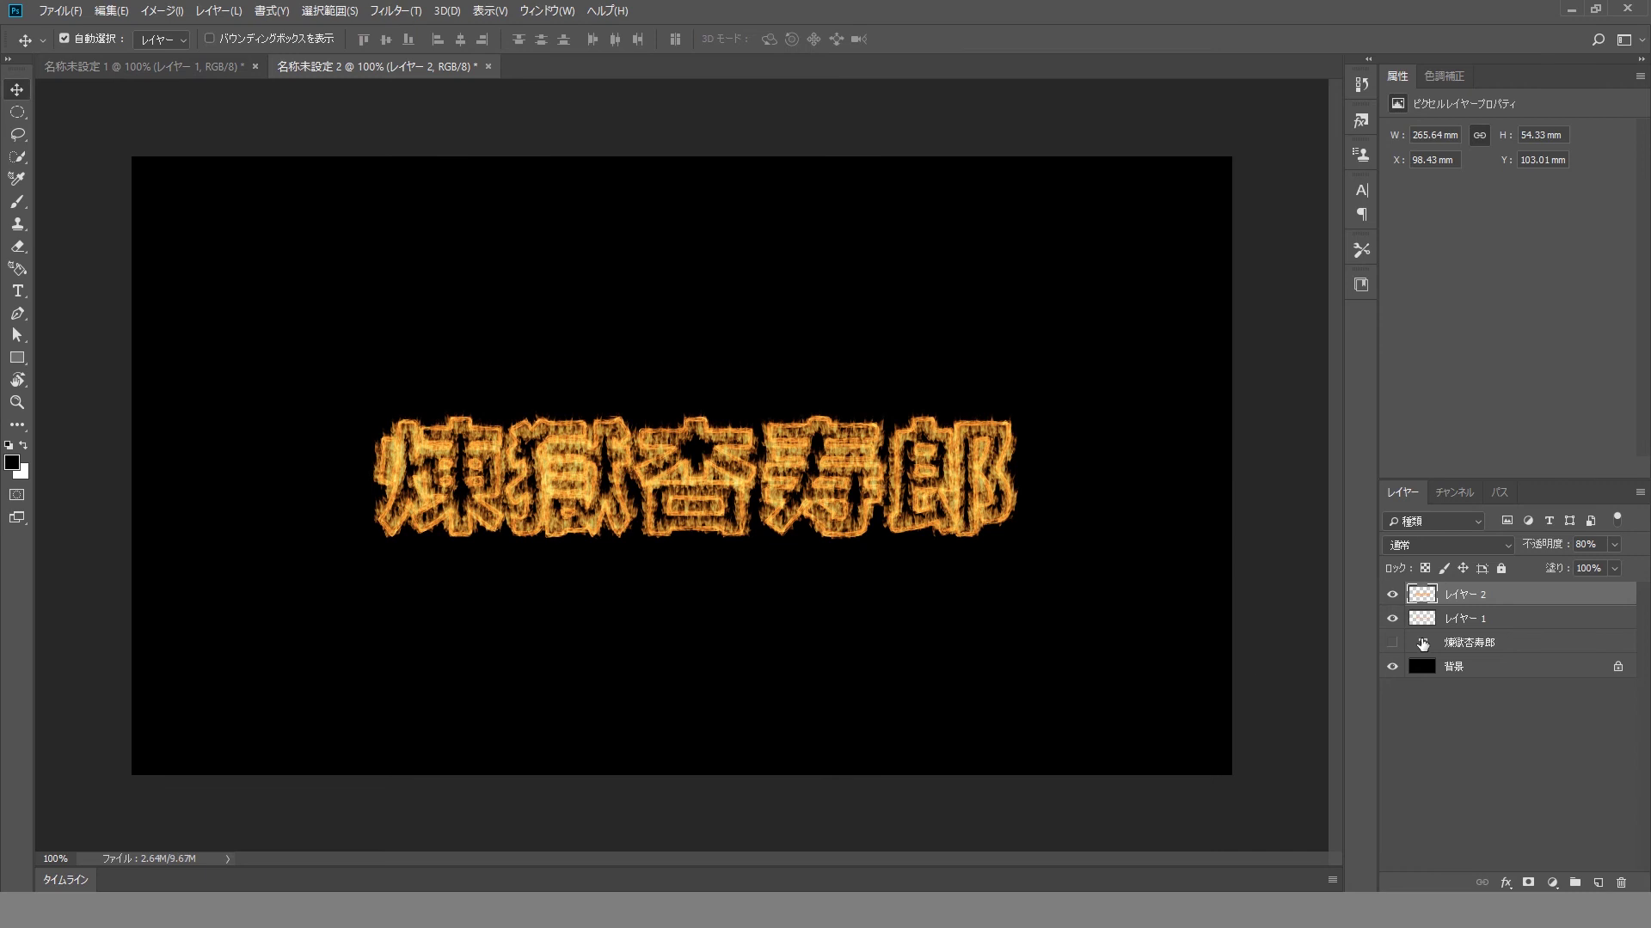
# Darken the flames on レイヤー 2 with Levels, raising the black input level slightly and shifting the midtones darker
pyautogui.hotkey('ctrl', 'l')
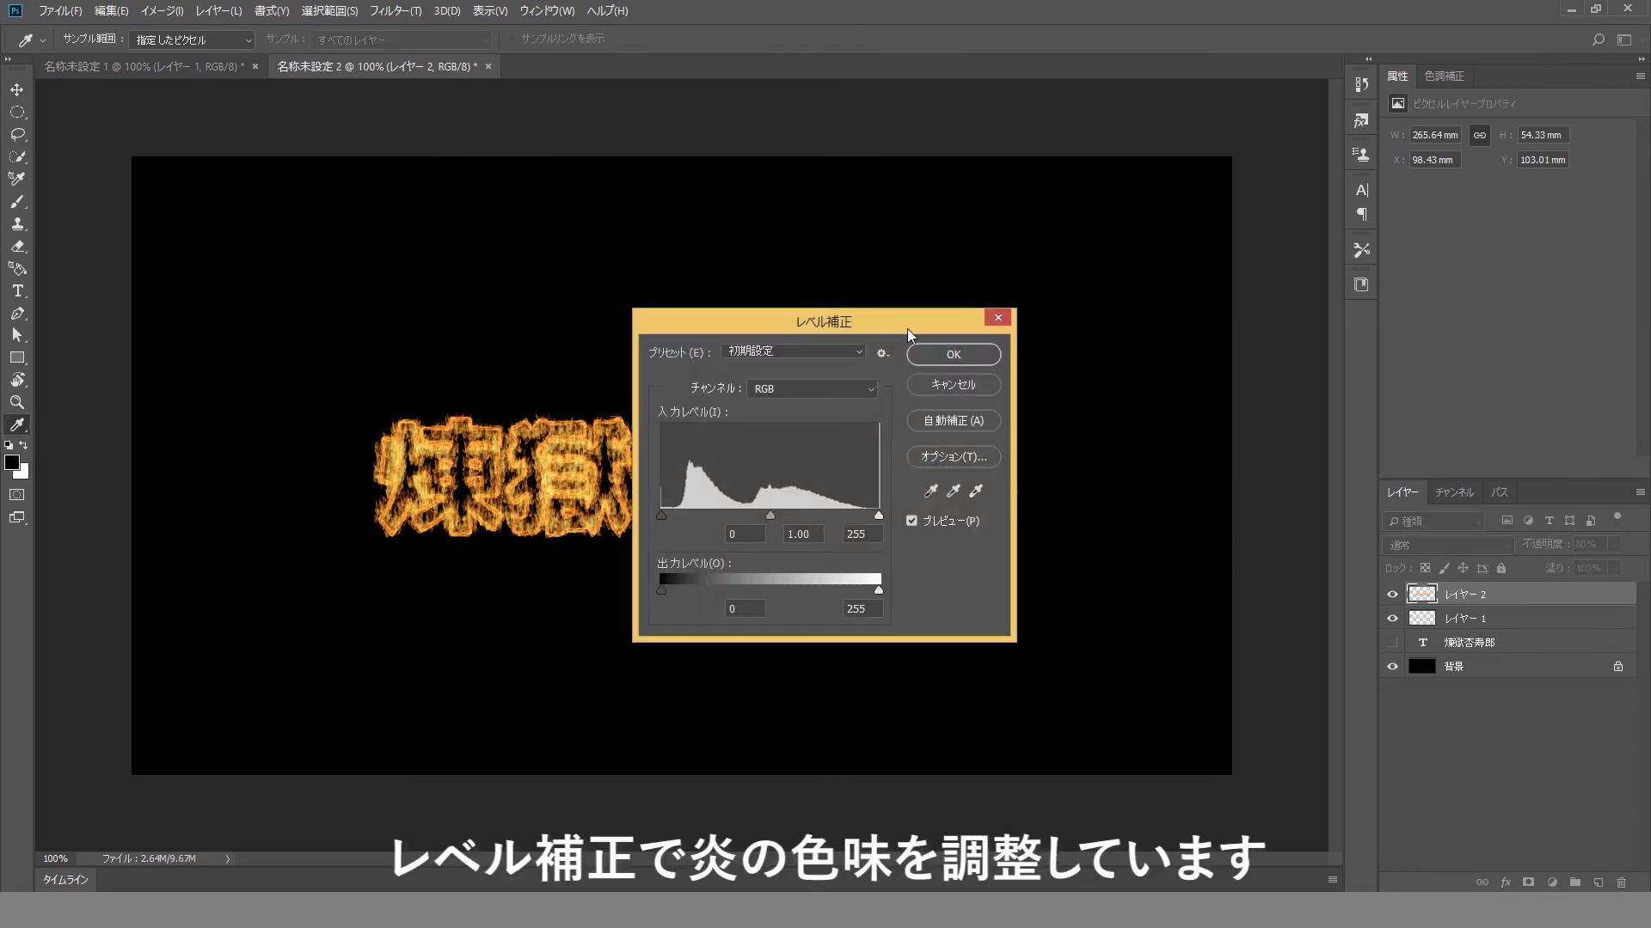
pyautogui.moveTo(825, 320); pyautogui.dragTo(1139, 484)
pyautogui.moveTo(975, 679); pyautogui.dragTo(983, 680)
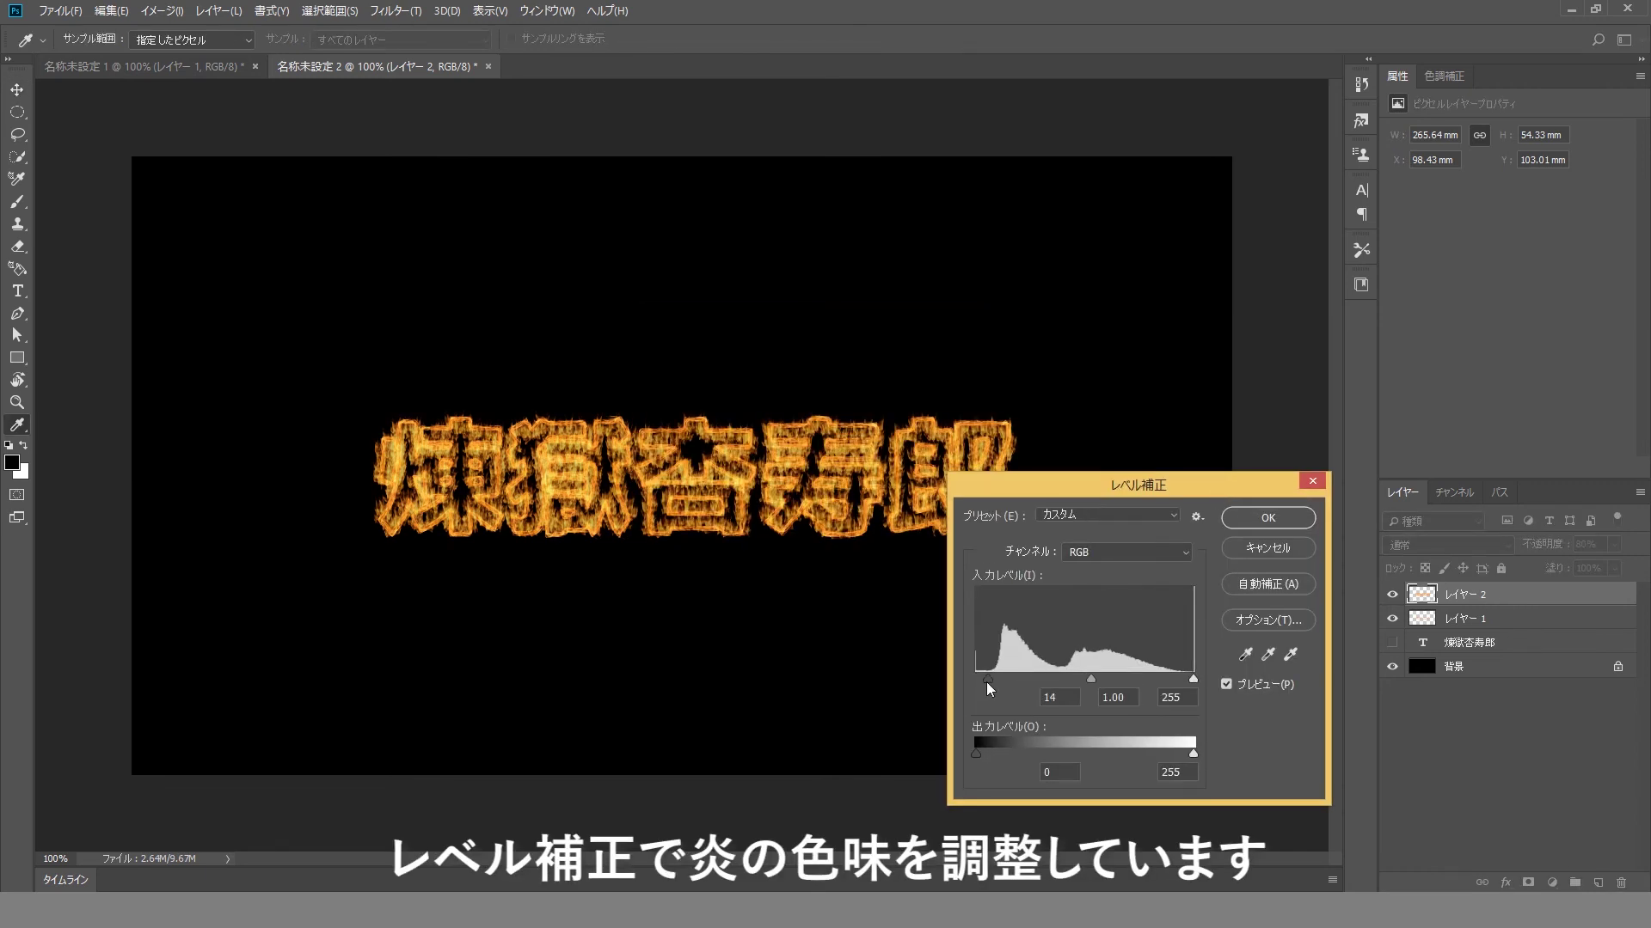
pyautogui.moveTo(1087, 679); pyautogui.dragTo(1122, 678)
pyautogui.click(1287, 520)
pyautogui.press('v')
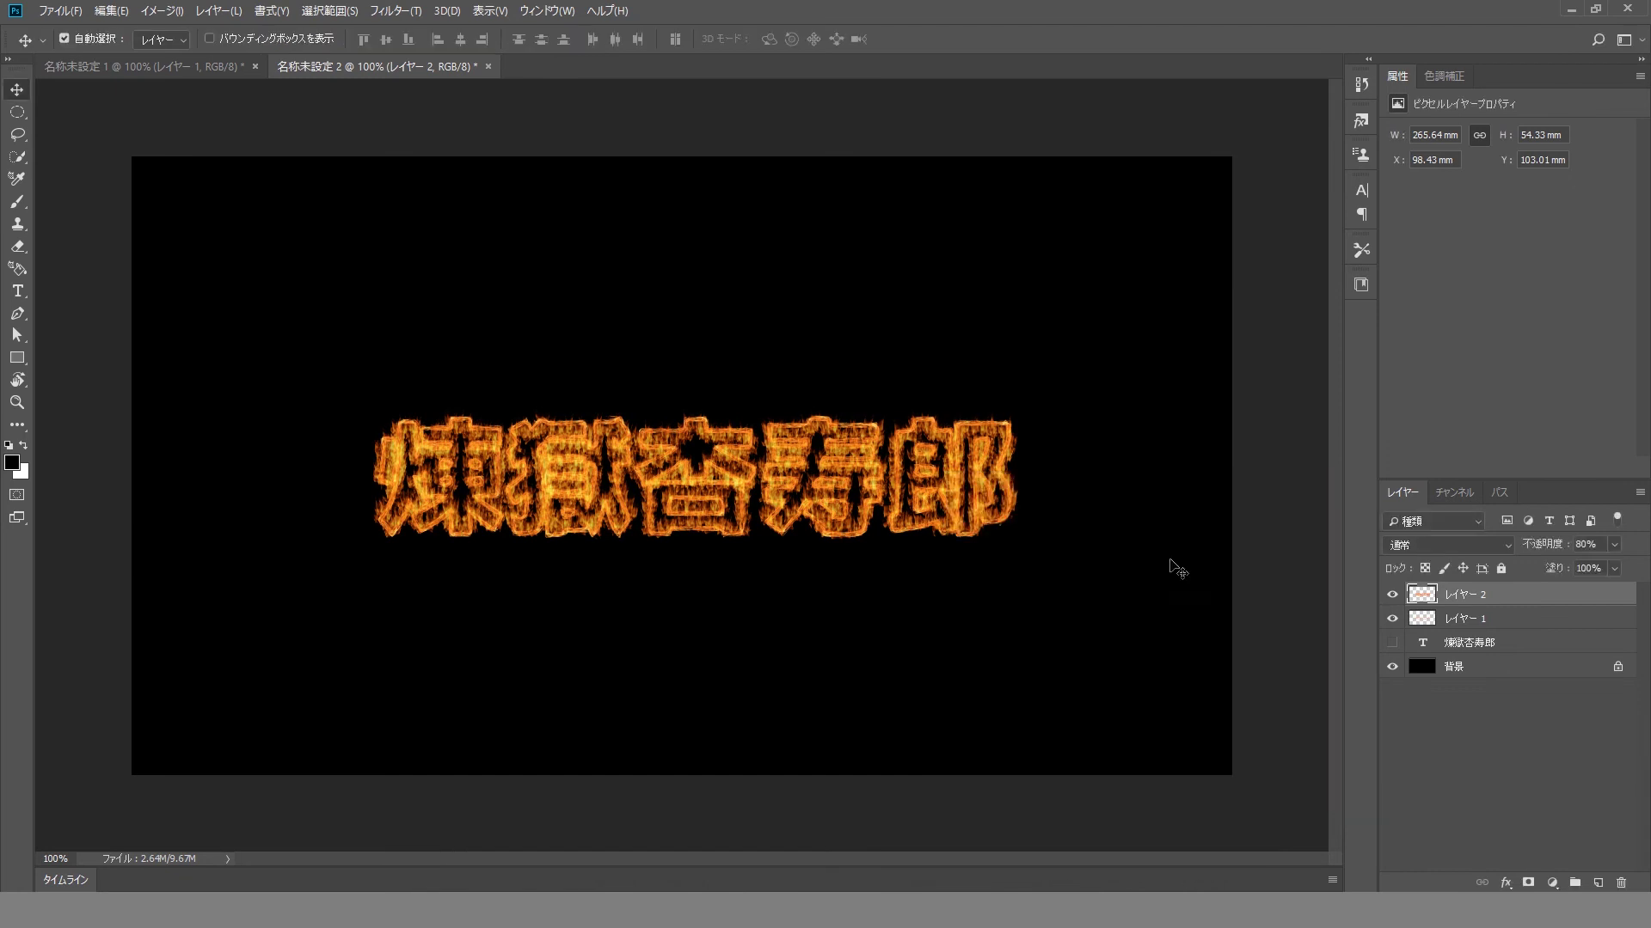
pyautogui.click(961, 550)
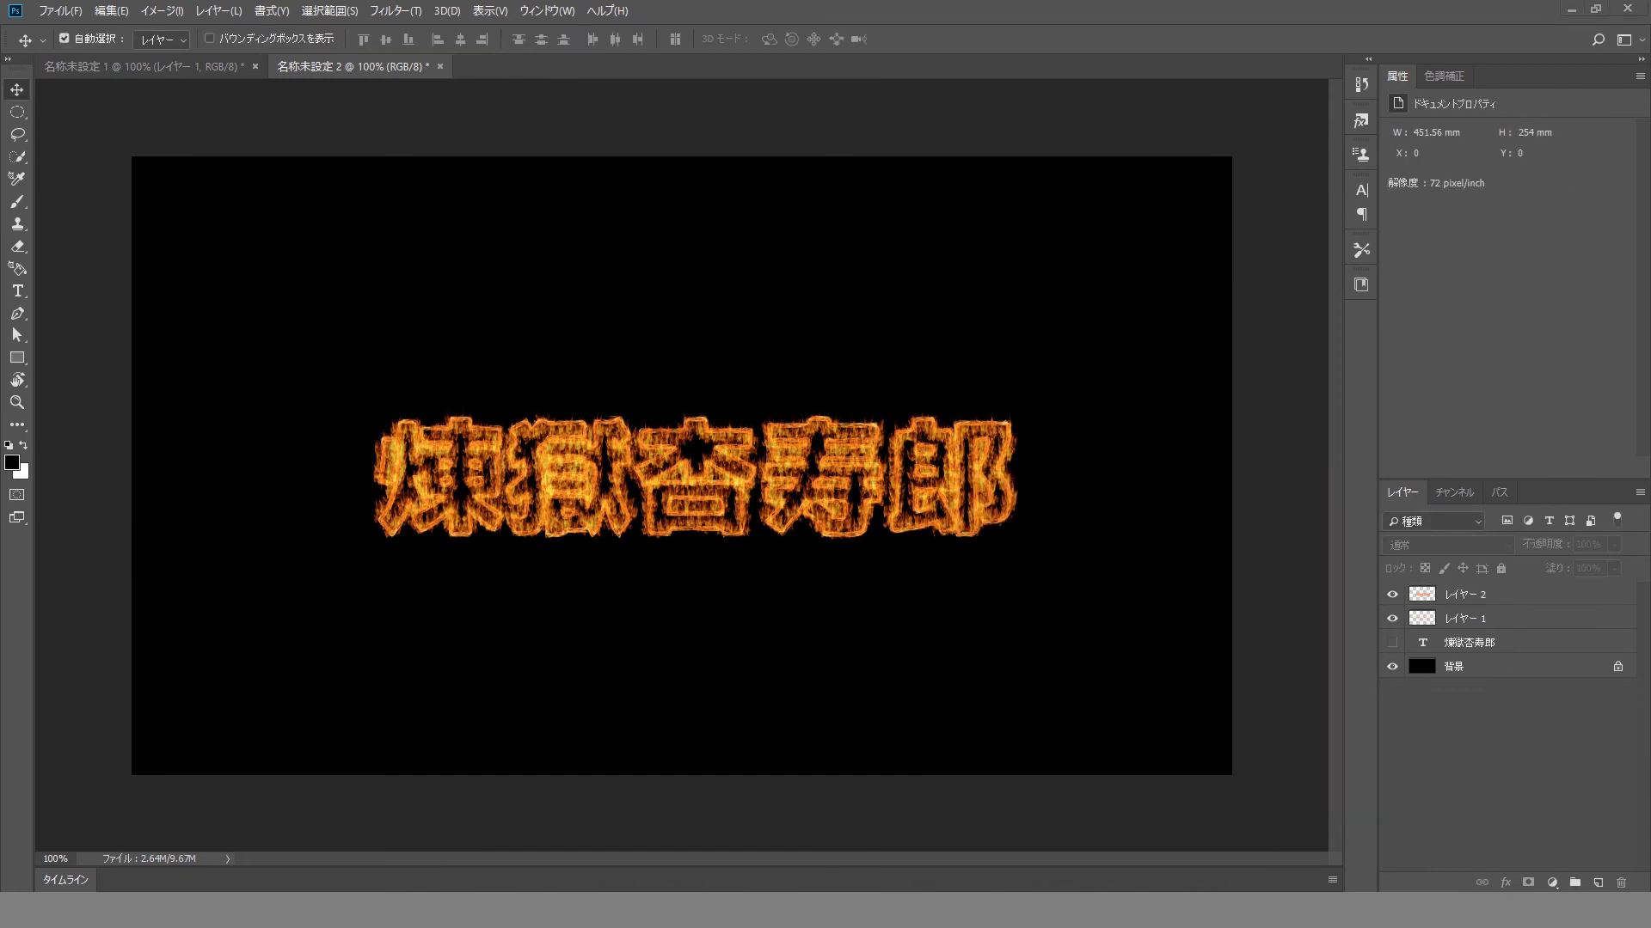
# Delete the hidden 煉獄杏寿郎 text layer
pyautogui.click(1469, 641)
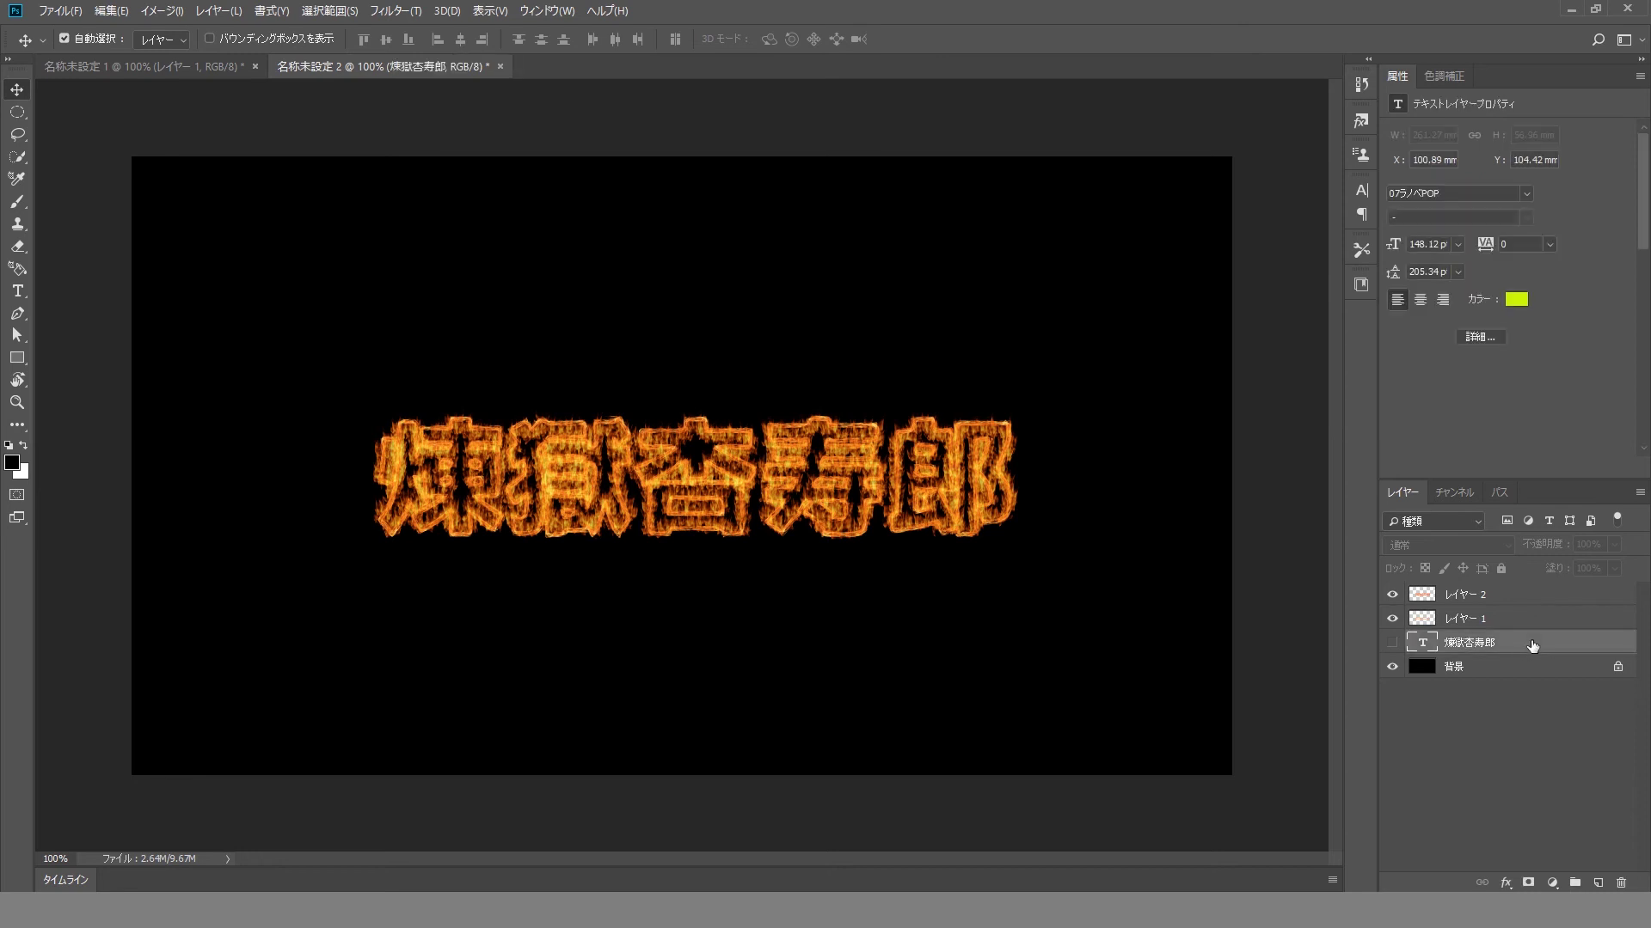
pyautogui.moveTo(1469, 640); pyautogui.dragTo(1621, 883)
# Hide both flame layers and place a new empty layer at the top of the layer stack
pyautogui.click(1393, 619)
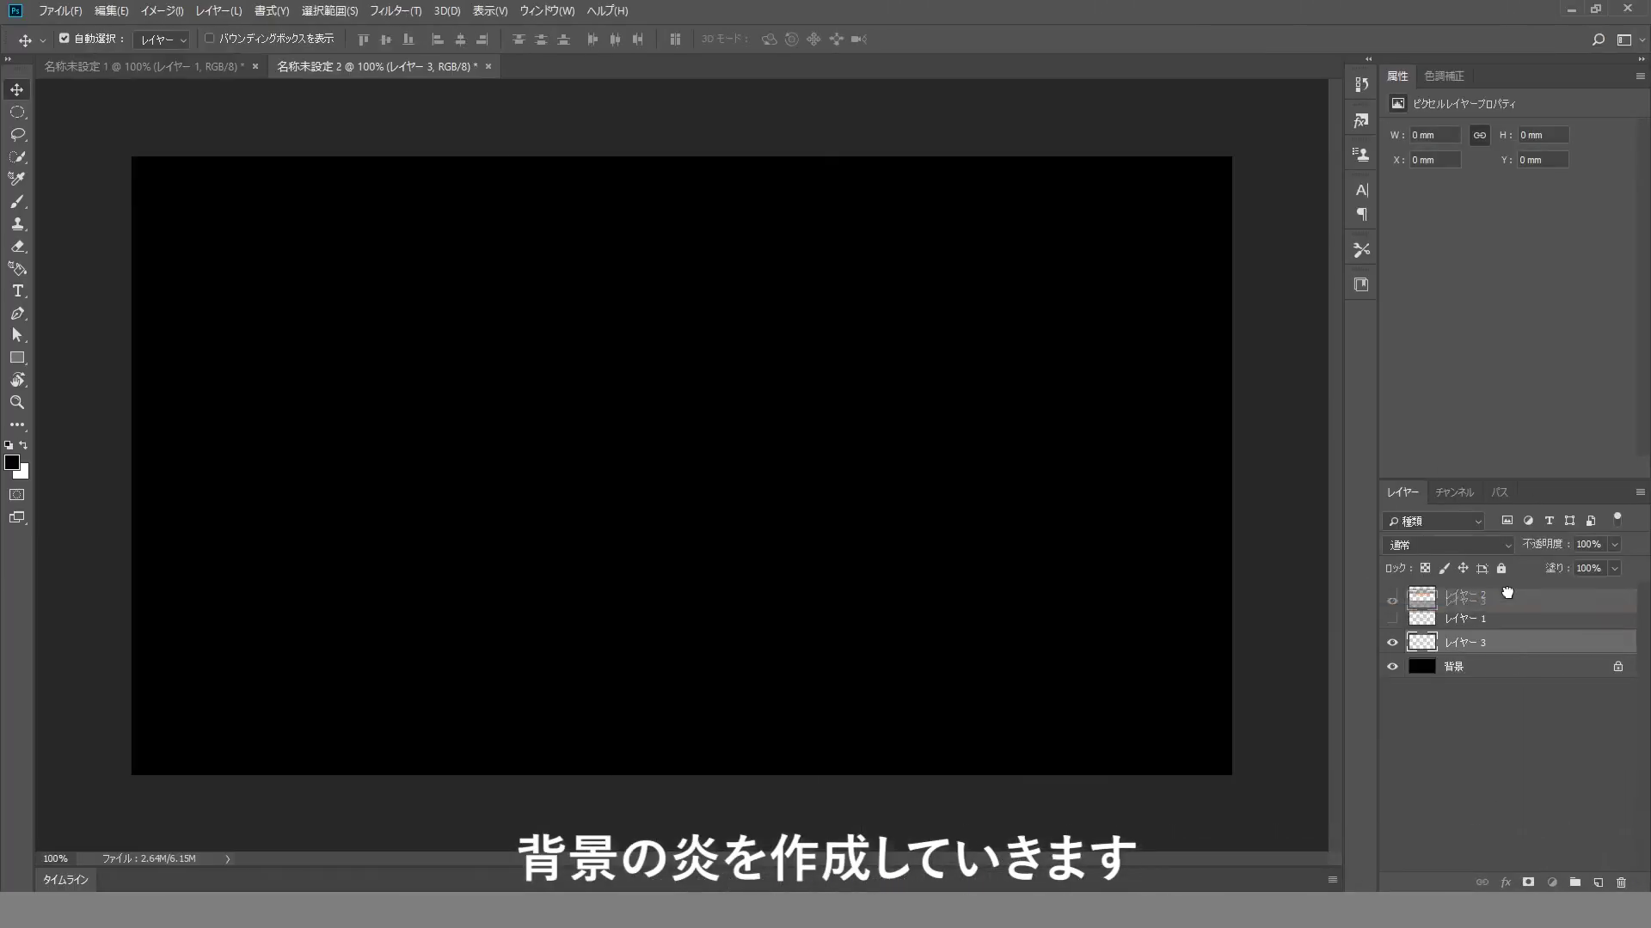
pyautogui.moveTo(1507, 593); pyautogui.dragTo(1507, 594)
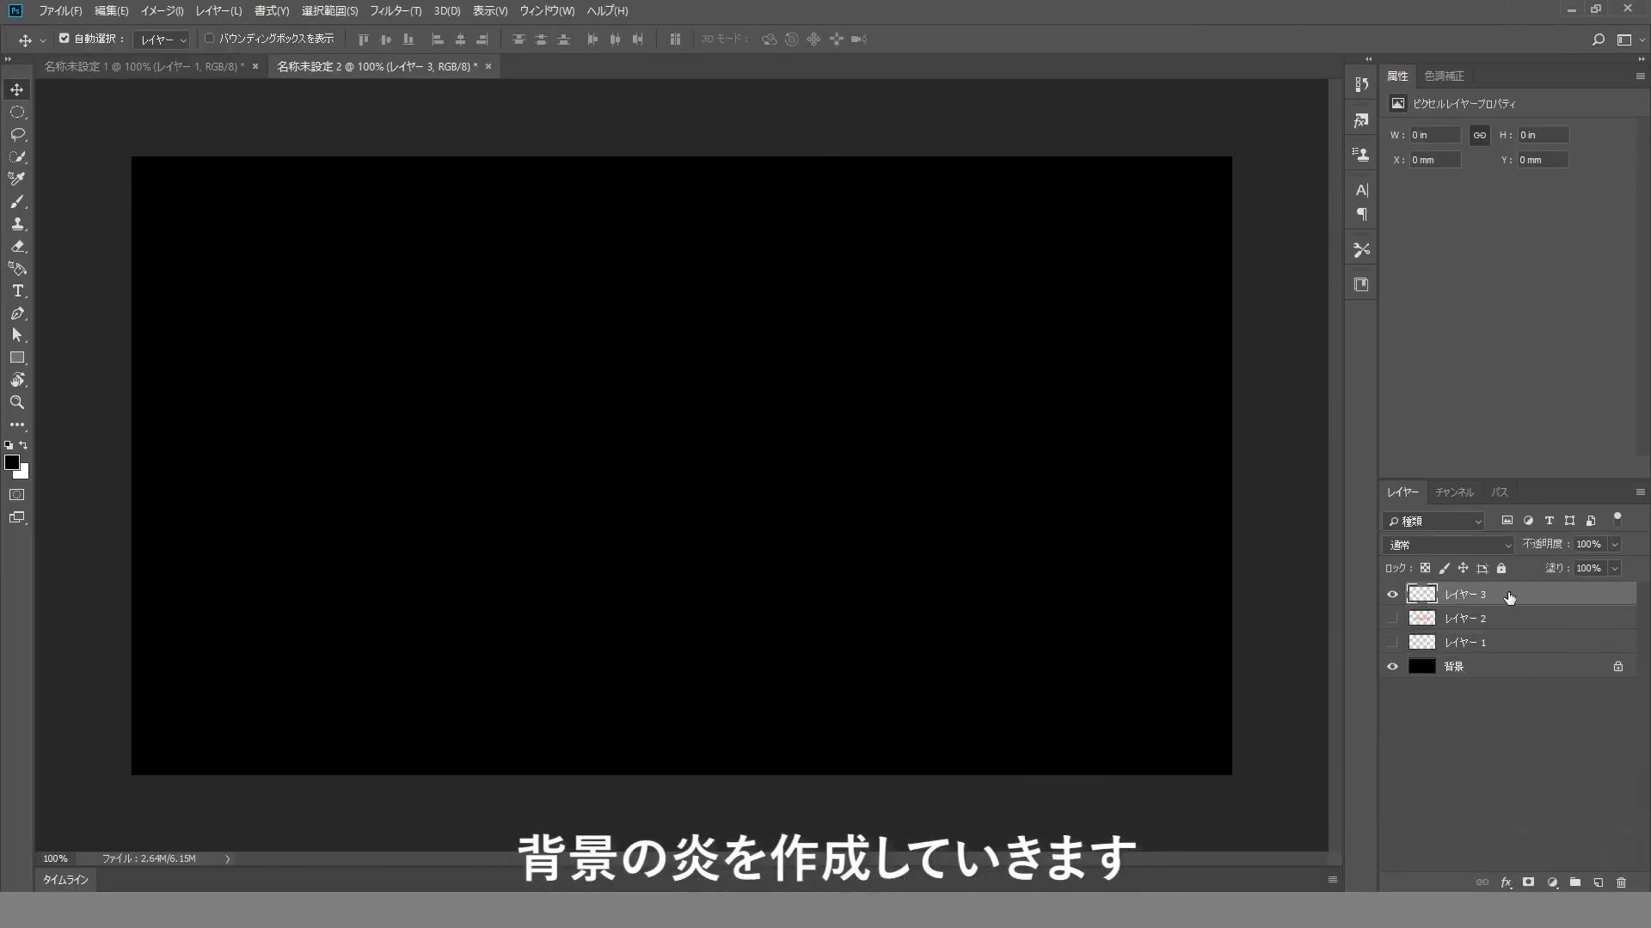
# Try to apply the 雲模様 2 render filter to the empty レイヤー 3
pyautogui.click(396, 10)
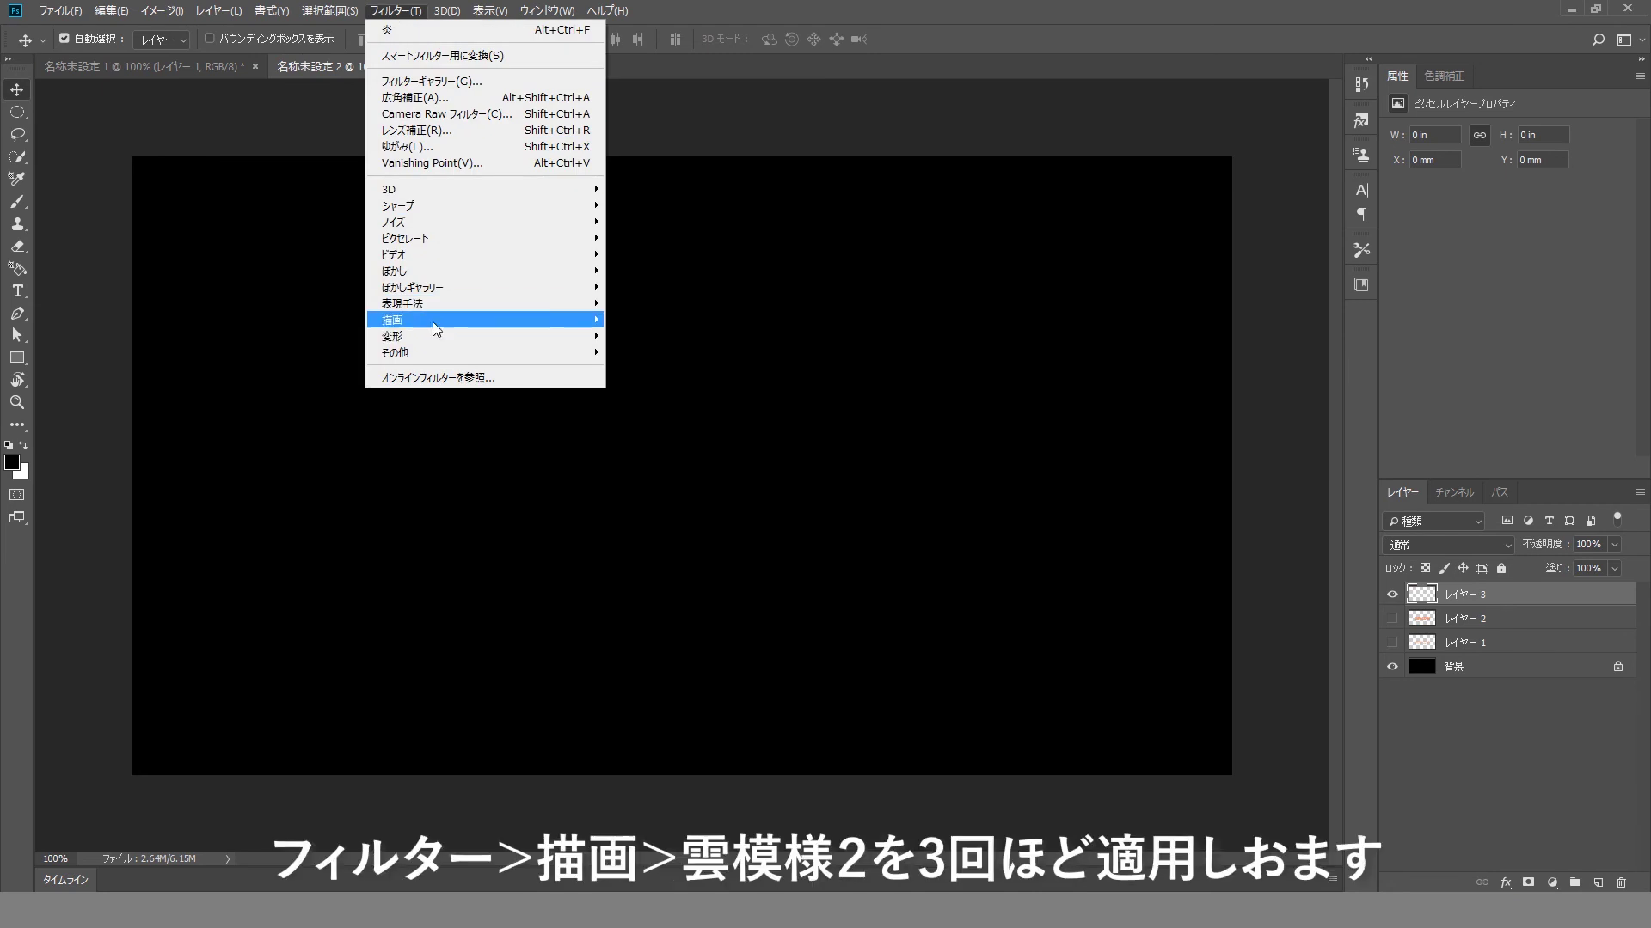
pyautogui.moveTo(434, 322)
pyautogui.click(638, 411)
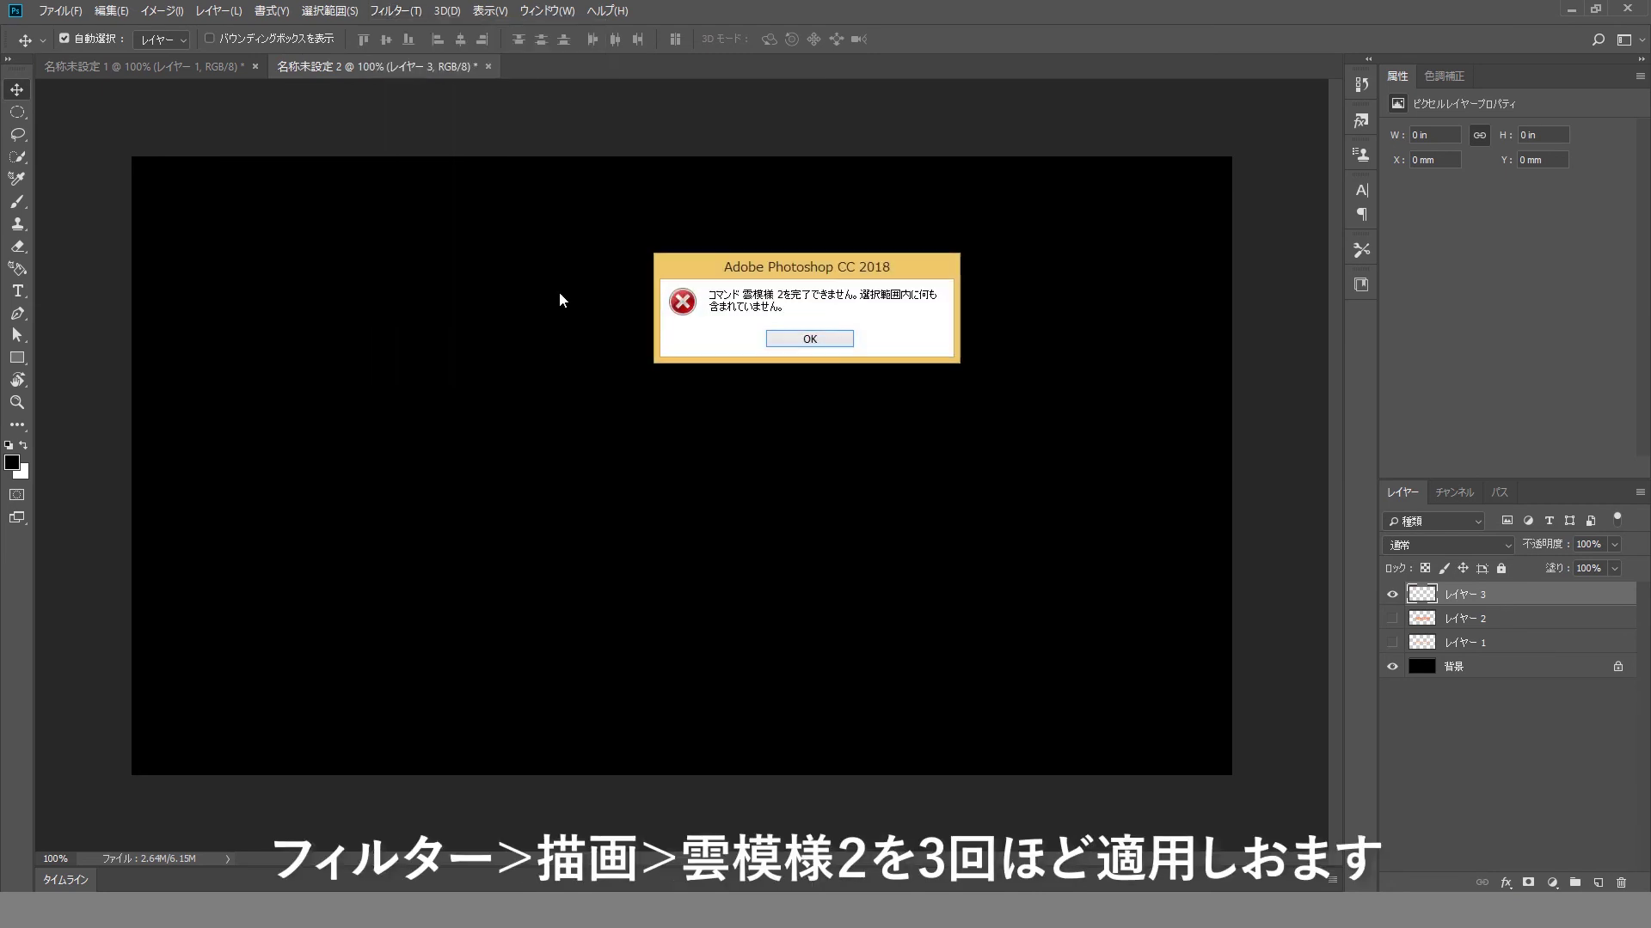
pyautogui.click(784, 343)
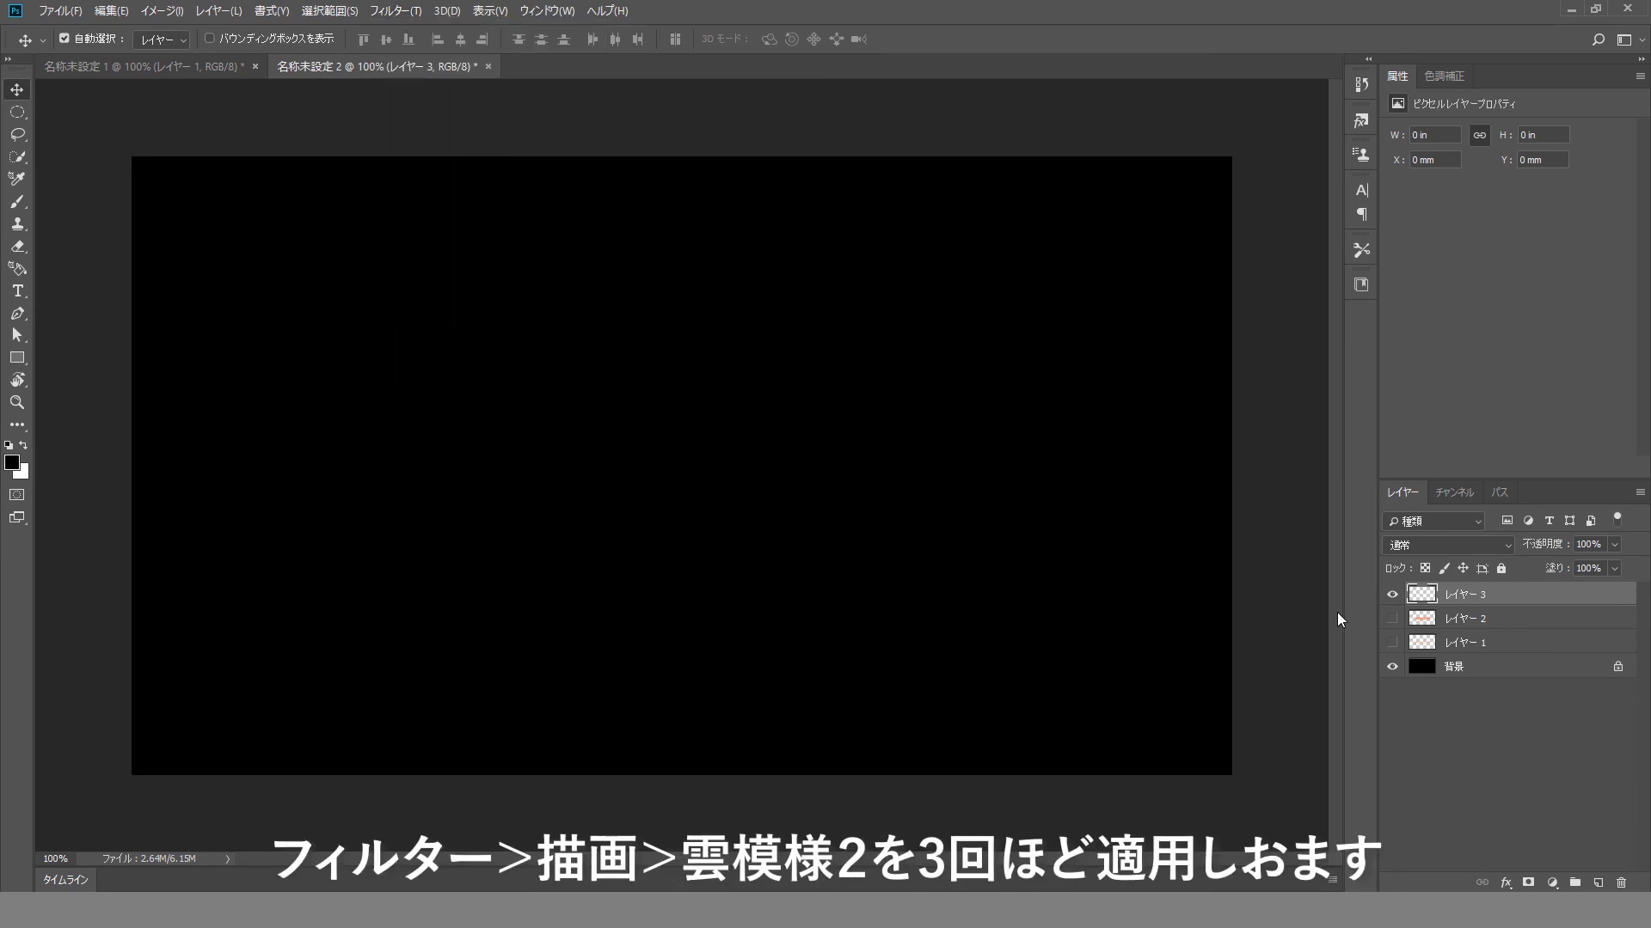
# Fill レイヤー 3 with the black foreground colour
pyautogui.hotkey('alt', 'Delete')
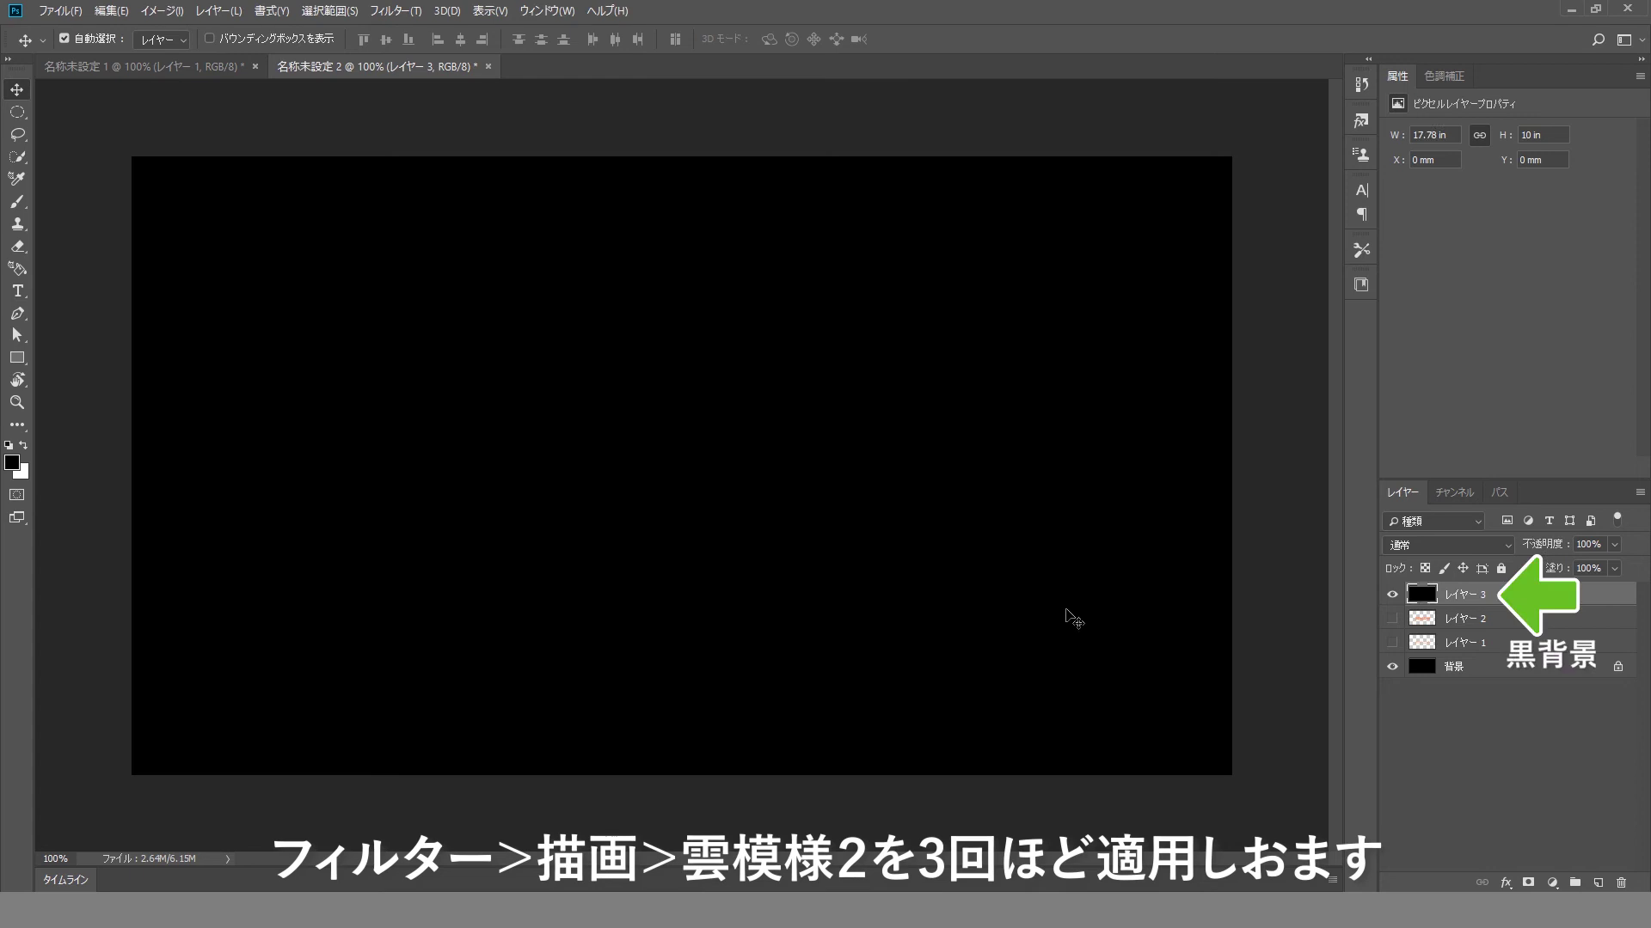
# Apply the 雲模様 2 render filter three times to the black レイヤー 3
pyautogui.click(379, 10)
pyautogui.moveTo(558, 321)
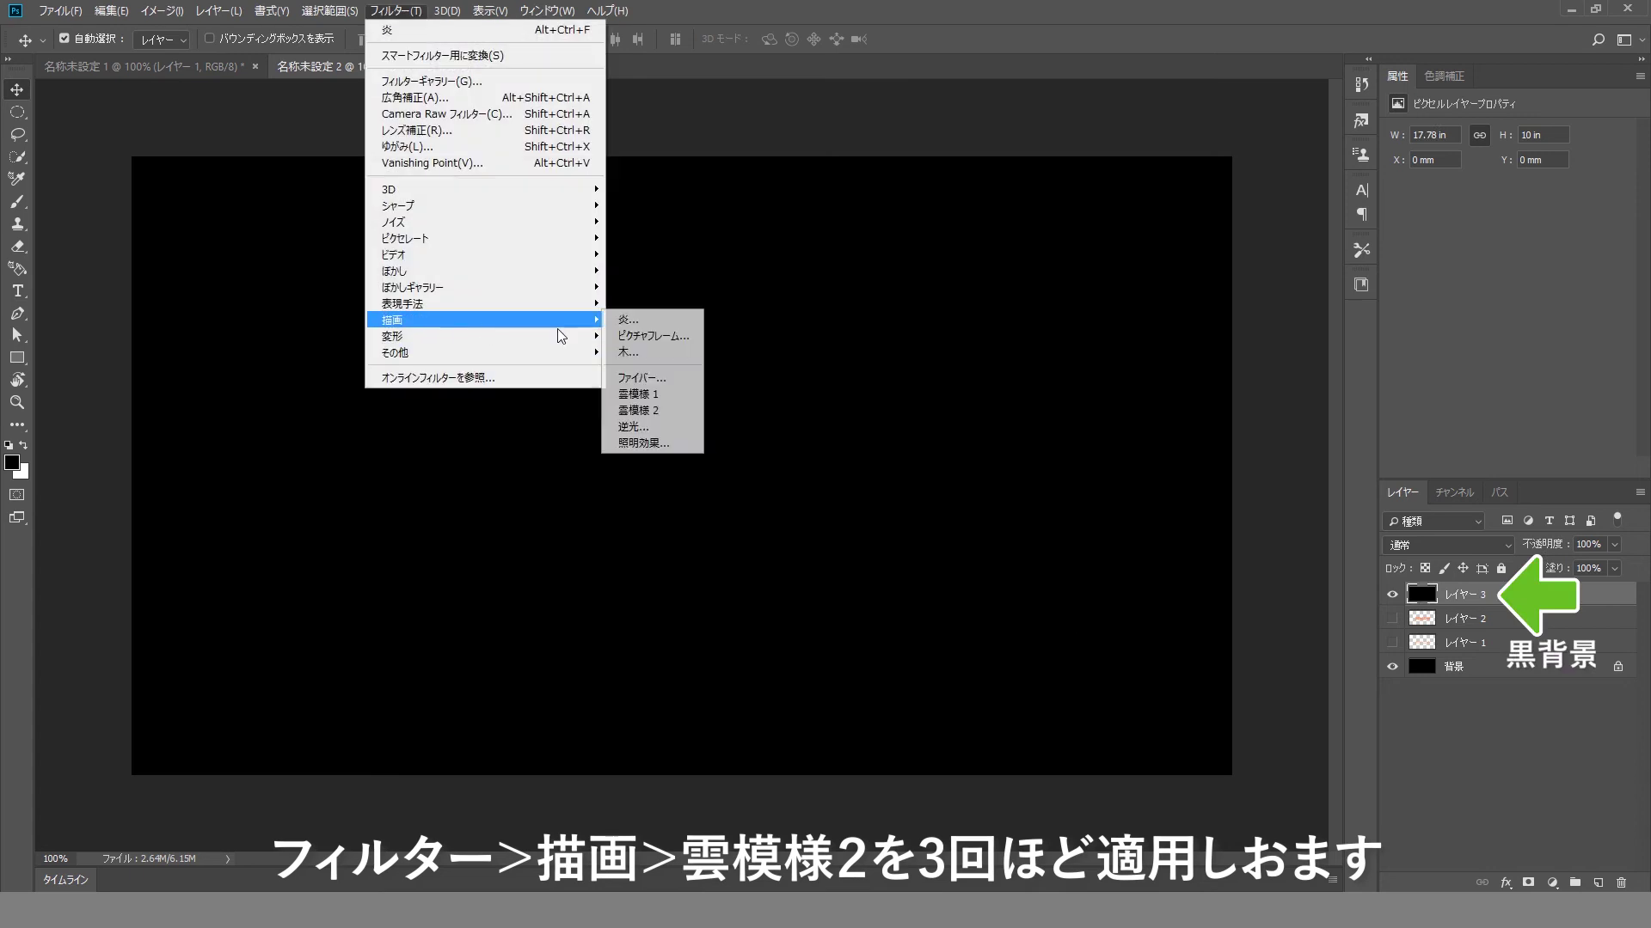
pyautogui.click(640, 405)
pyautogui.click(395, 10)
pyautogui.moveTo(559, 322)
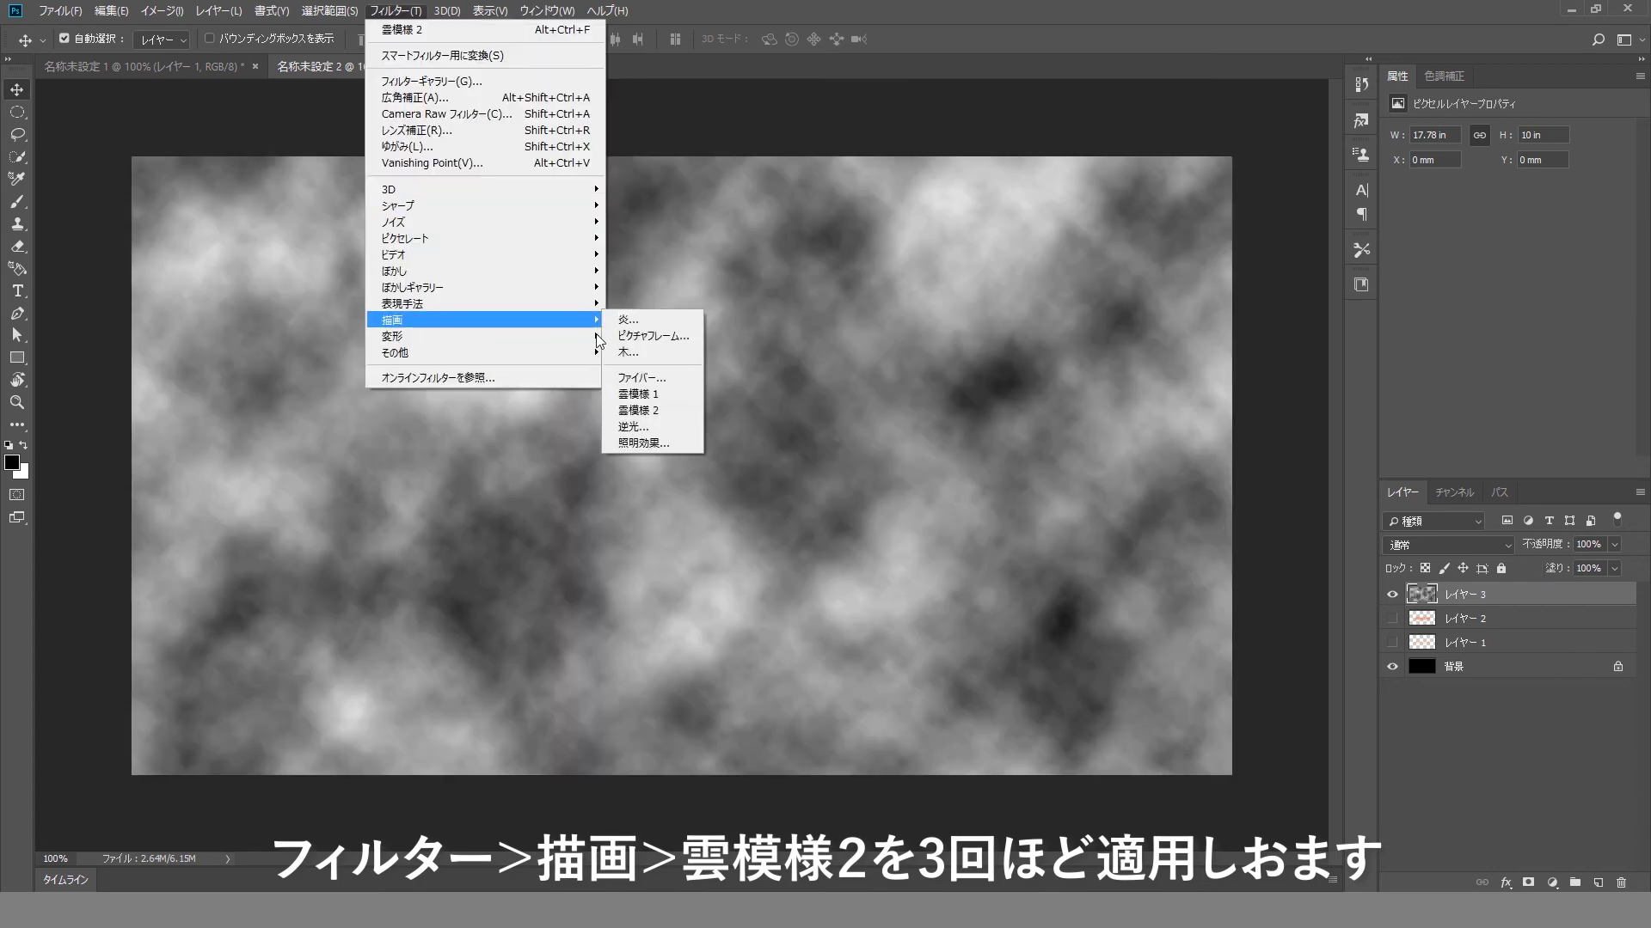
pyautogui.click(647, 418)
pyautogui.click(395, 10)
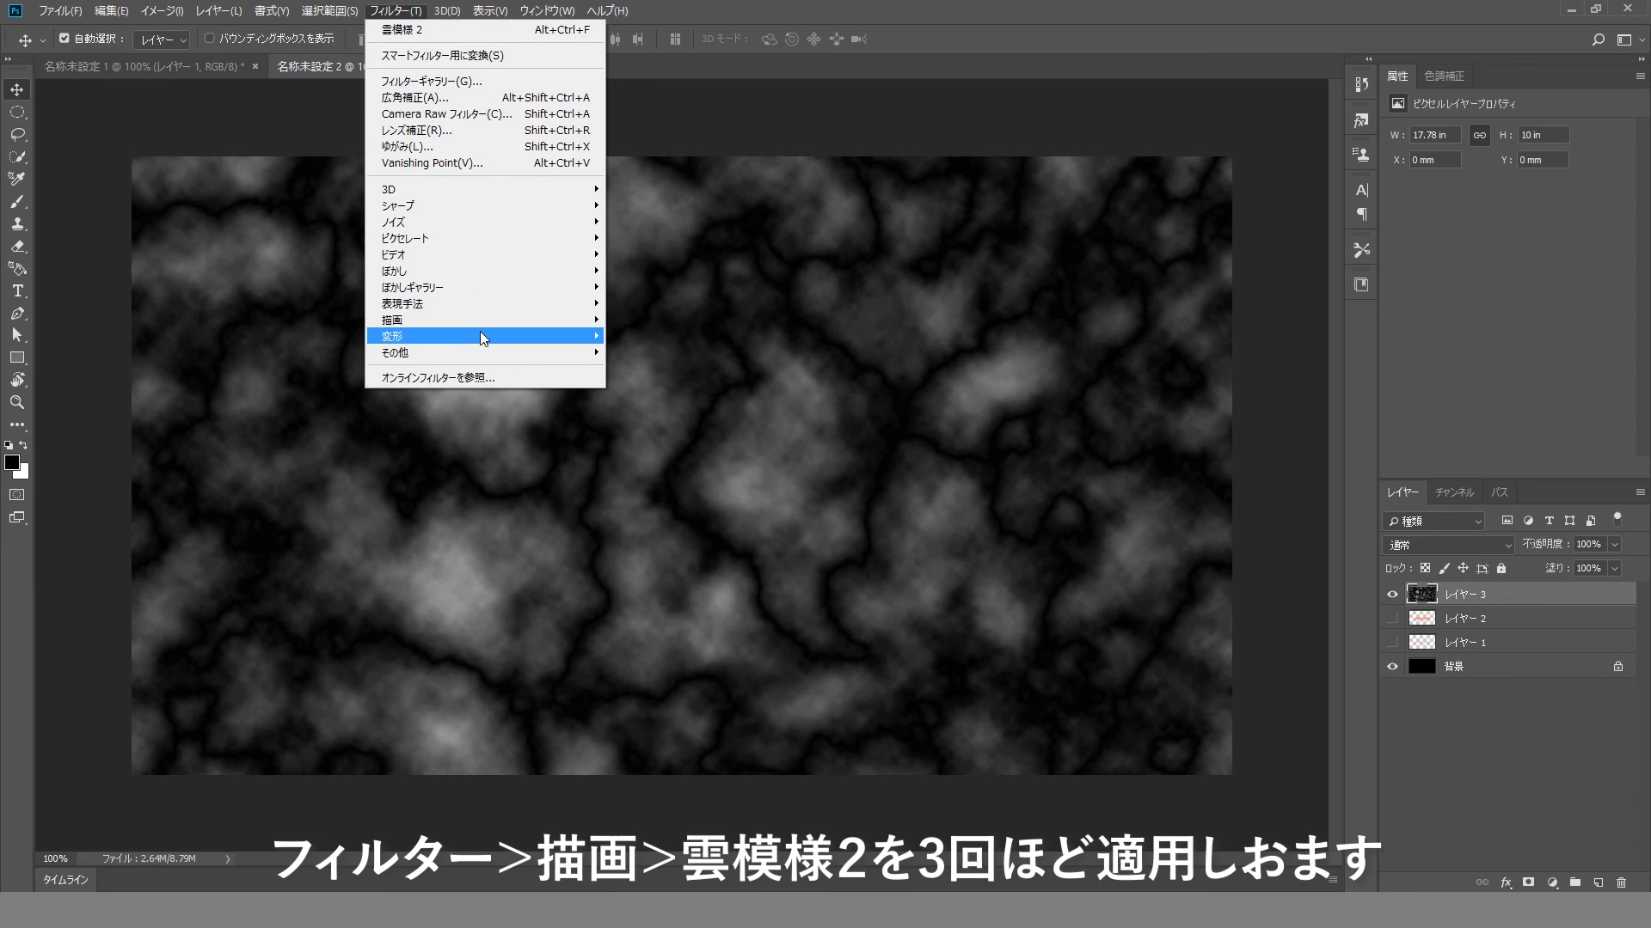
pyautogui.moveTo(492, 329)
pyautogui.click(638, 410)
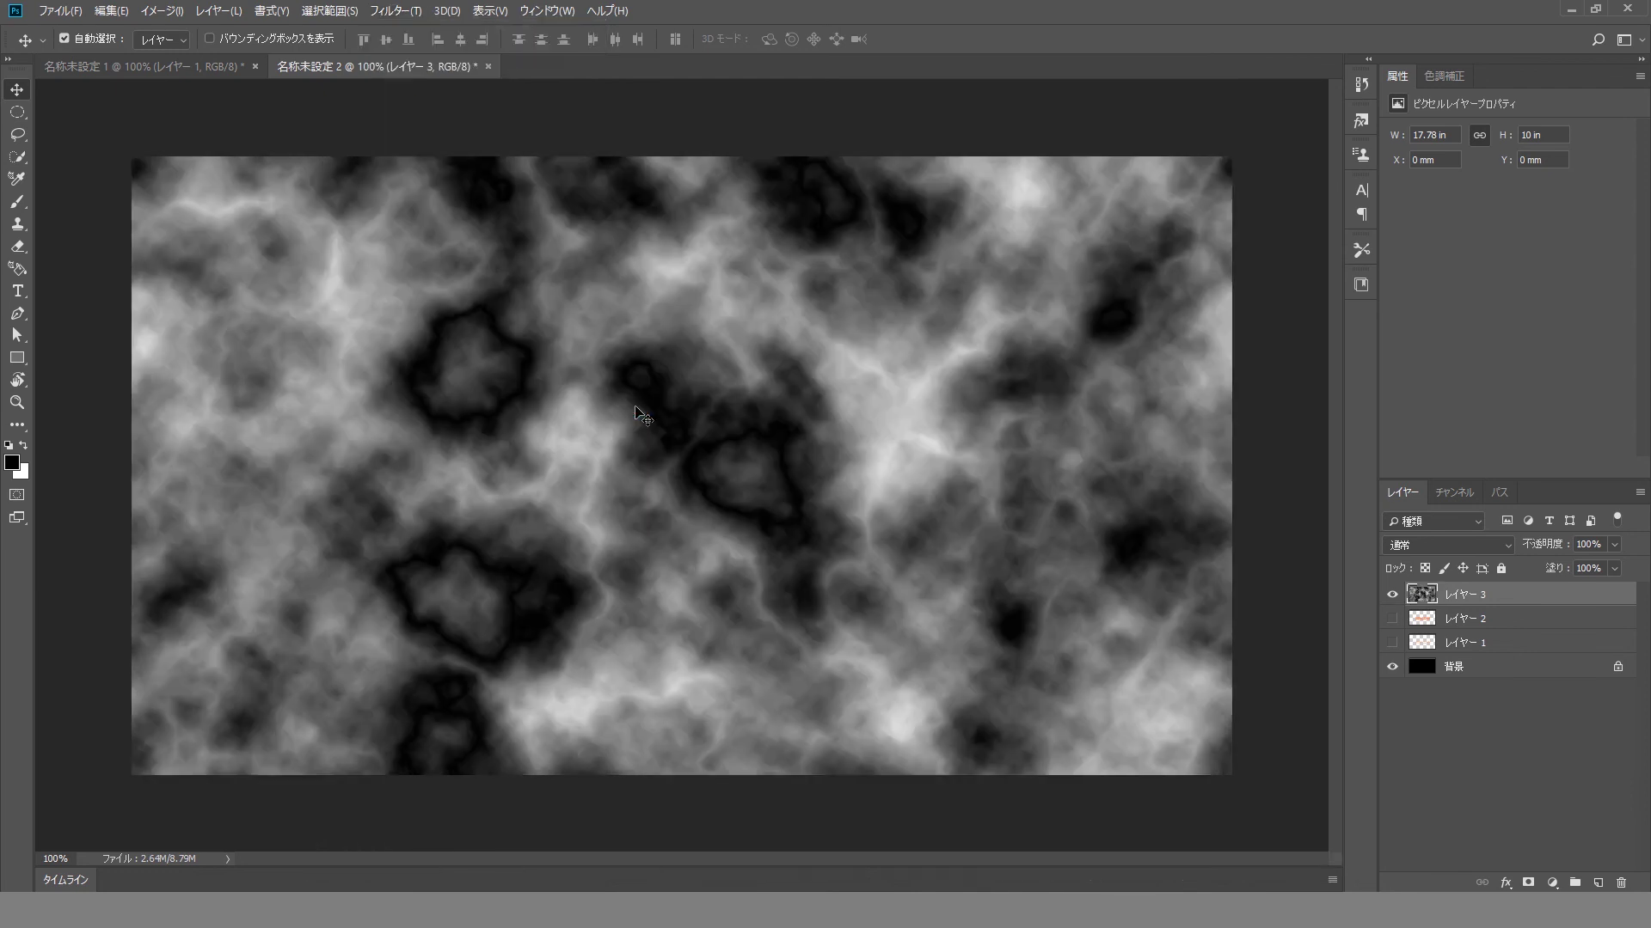
# Apply 照明効果 to レイヤー 3 with a reshaped spotlight: 照度 -68, ホットスポット 81, 露光量 -3, メタリック 29 and 環境光 73
pyautogui.click(405, 12)
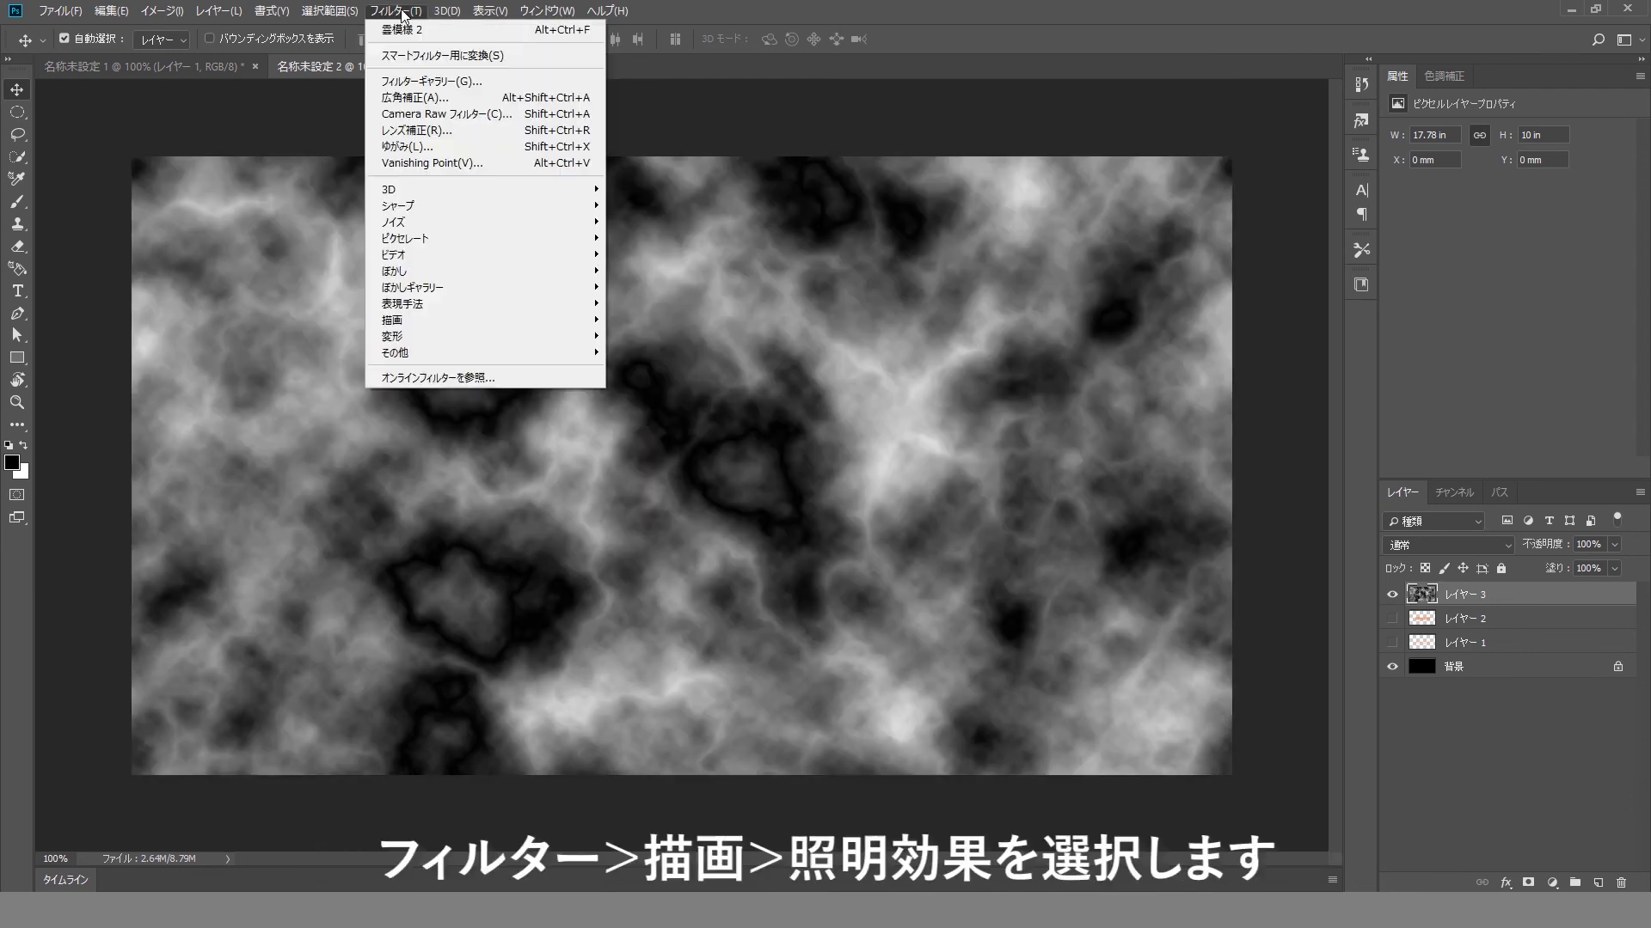
pyautogui.moveTo(482, 338)
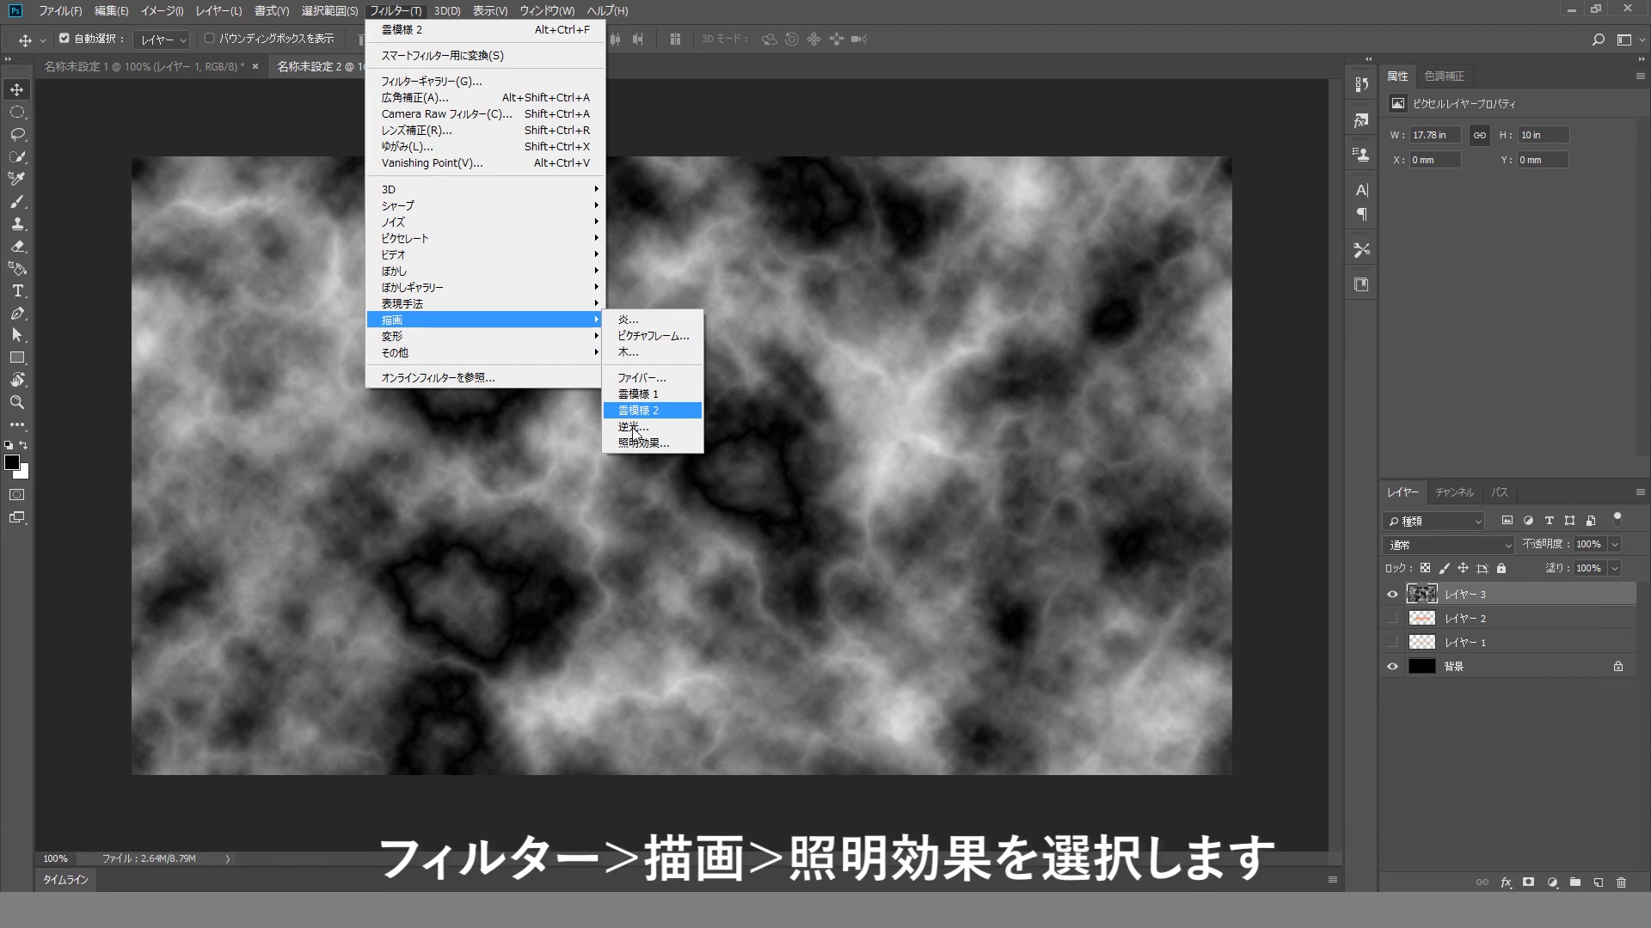
pyautogui.click(653, 442)
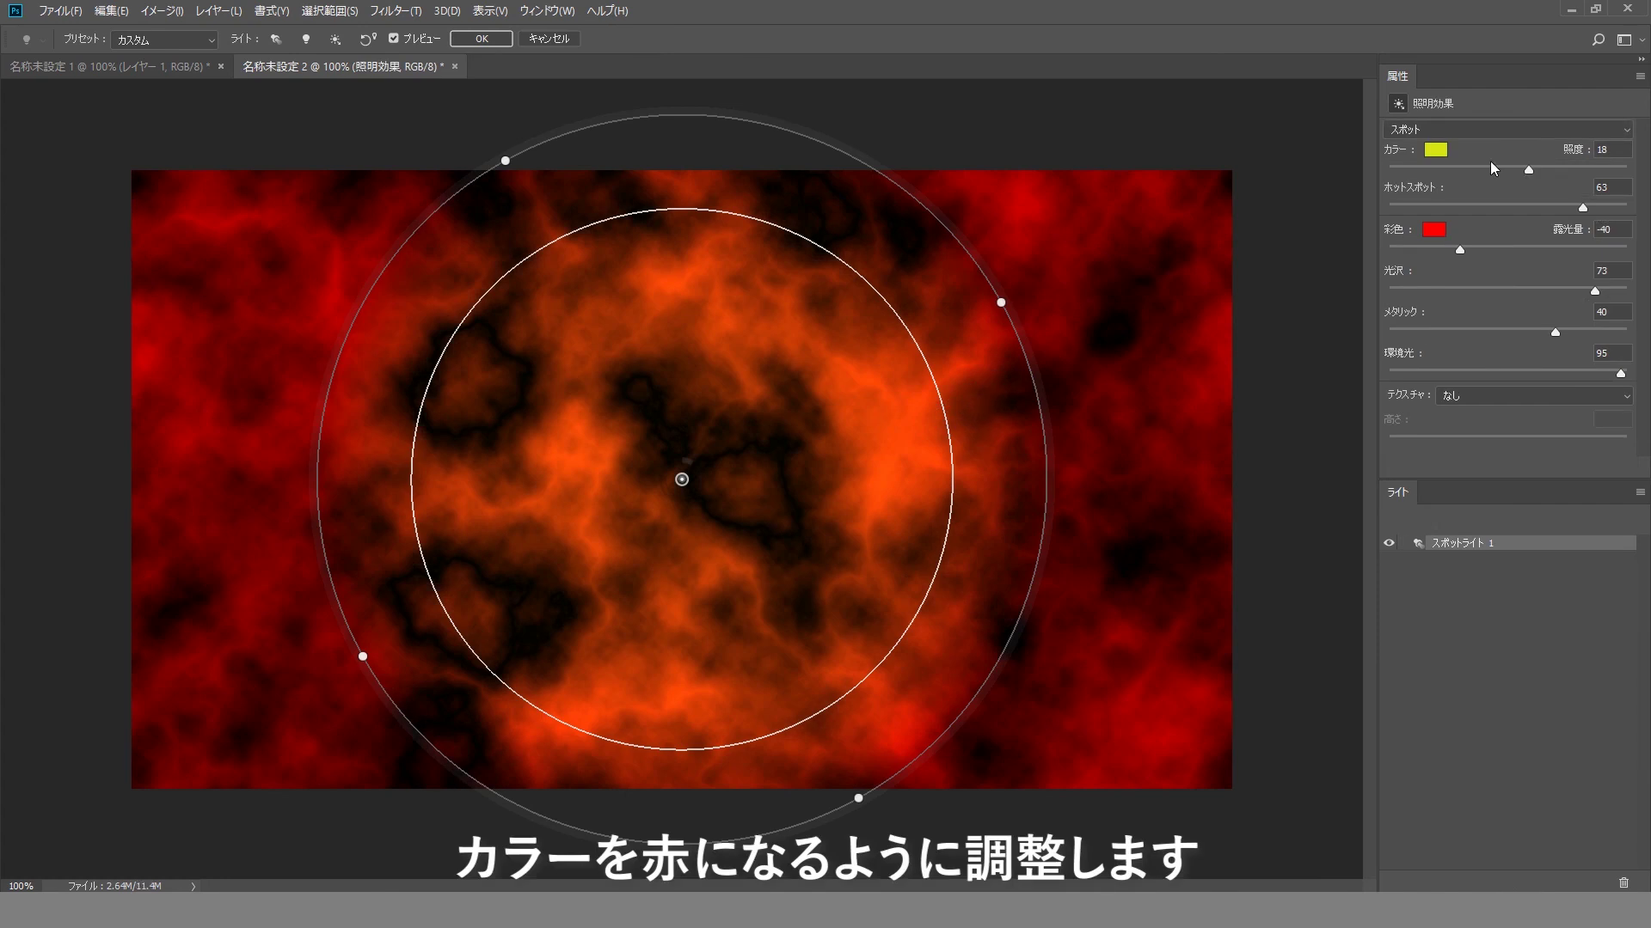
pyautogui.moveTo(1527, 170); pyautogui.dragTo(1468, 168)
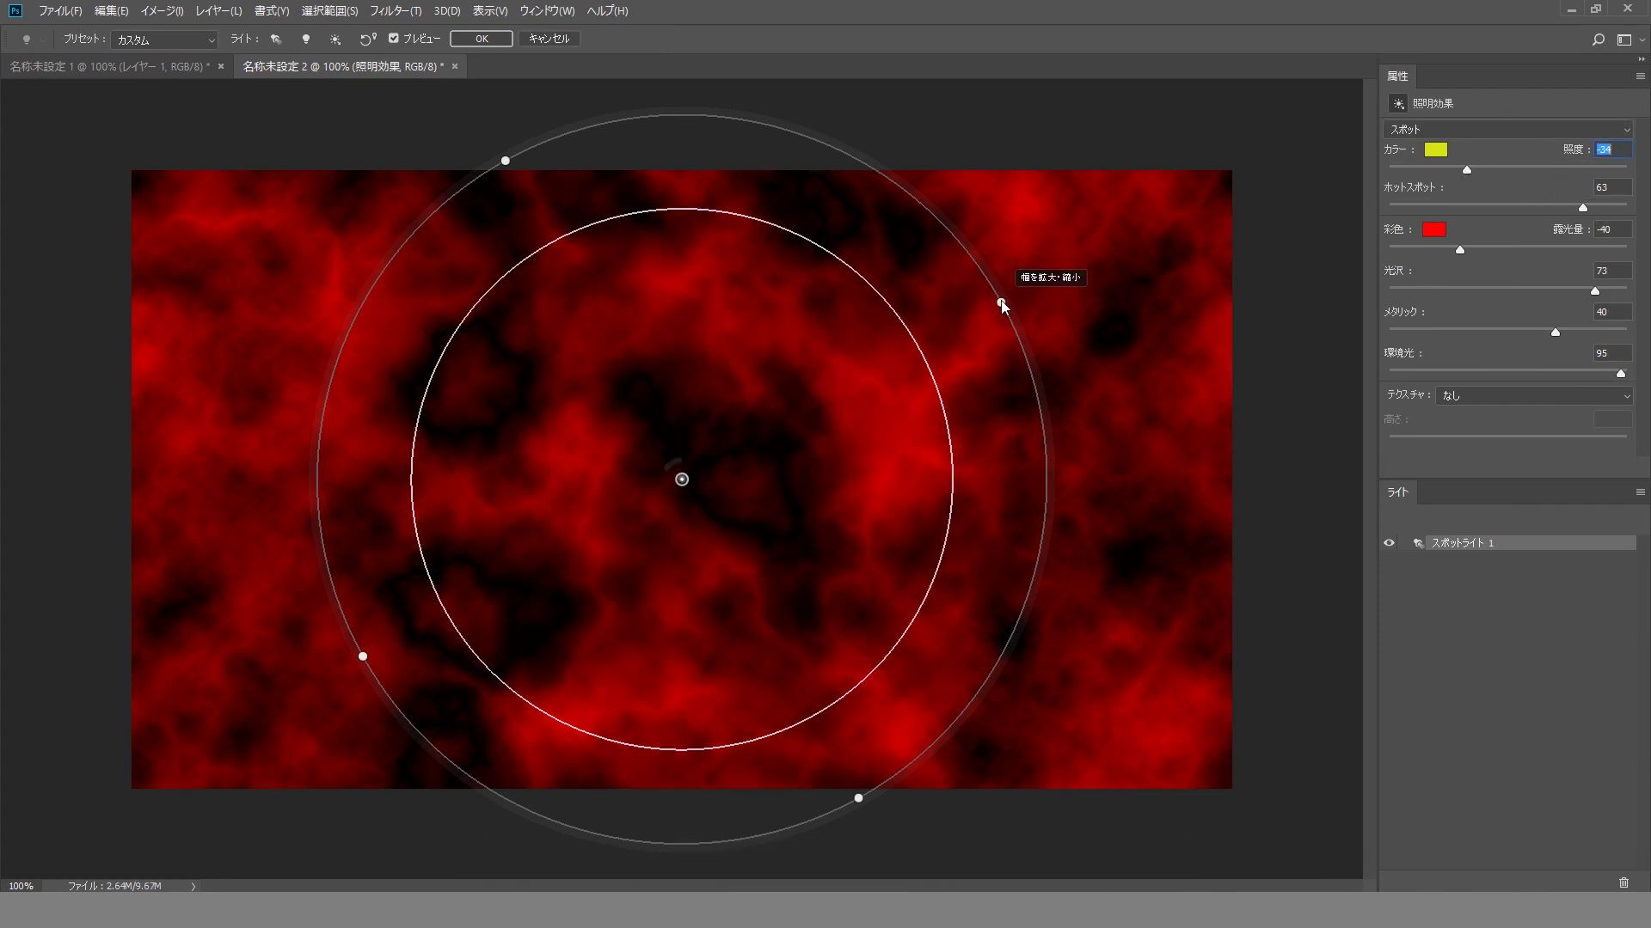
pyautogui.moveTo(1001, 303); pyautogui.dragTo(902, 344)
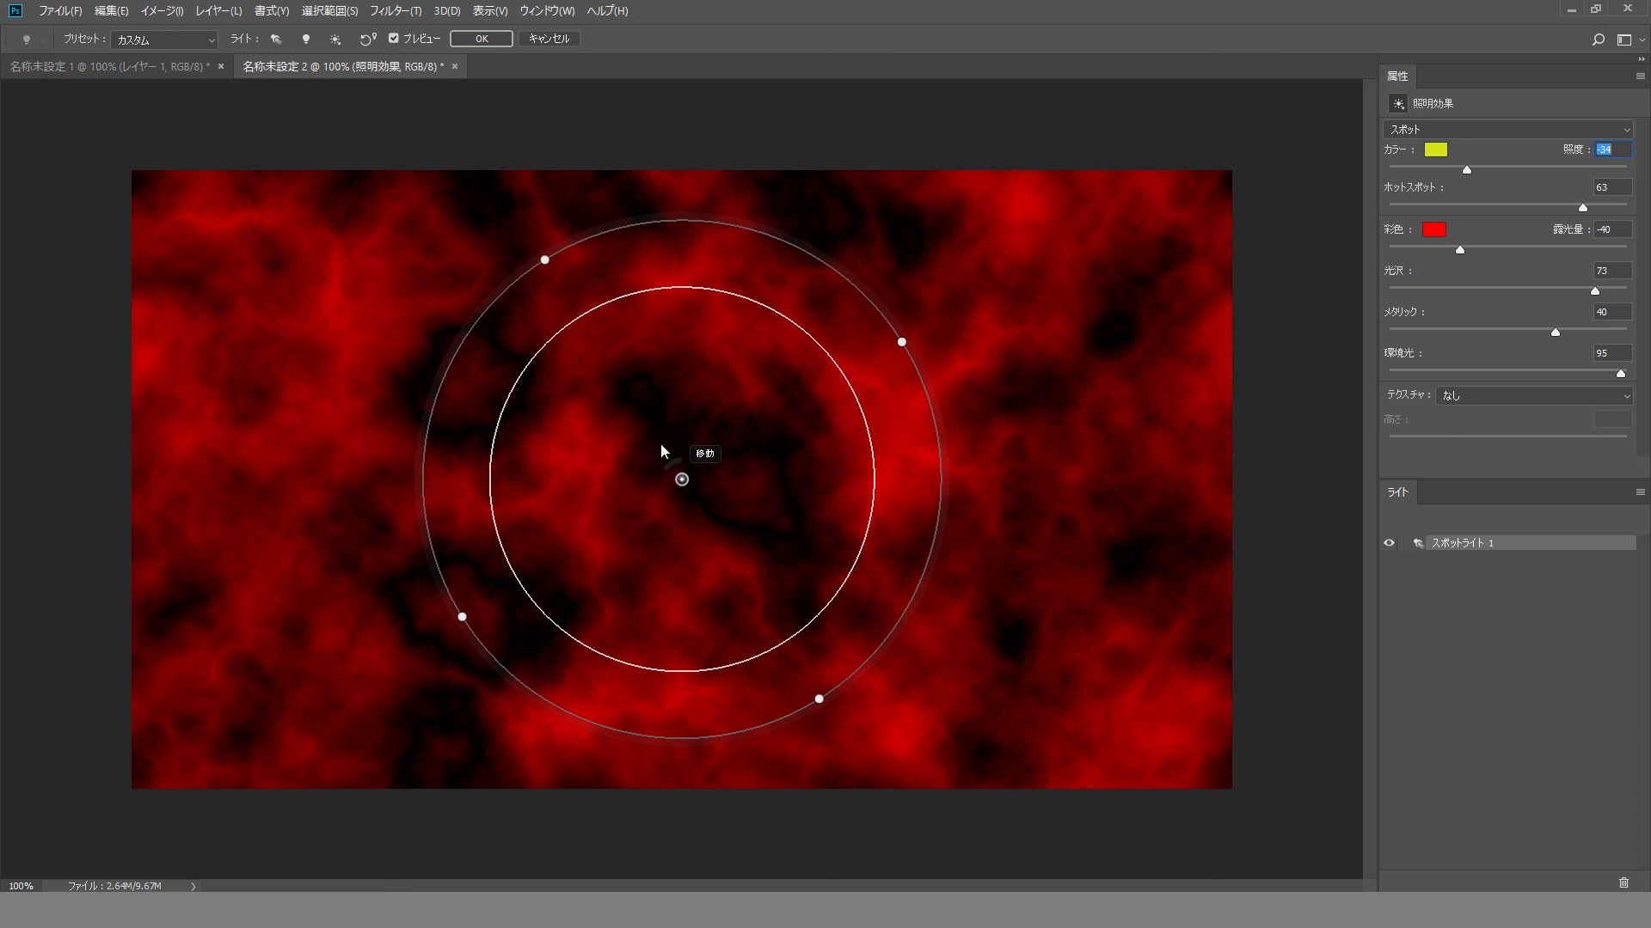
pyautogui.moveTo(547, 262); pyautogui.dragTo(584, 306)
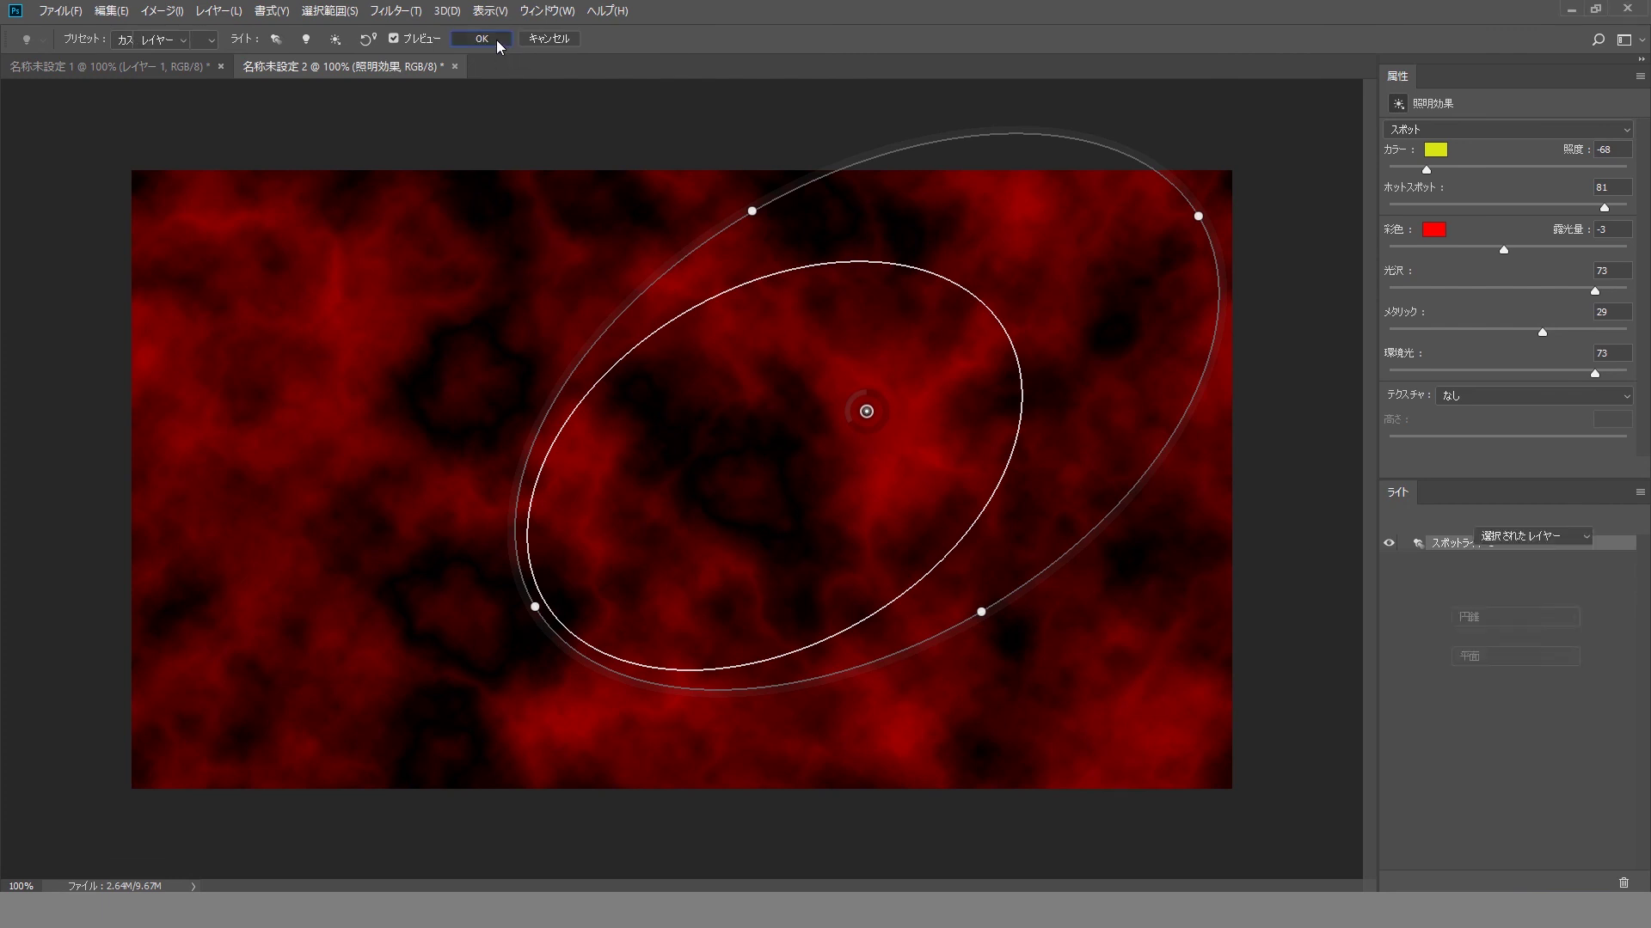
pyautogui.click(497, 40)
# Add a レベル補正 adjustment layer above レイヤー 3 with RGB shadow input 15 and midtone 2.17
pyautogui.click(1548, 884)
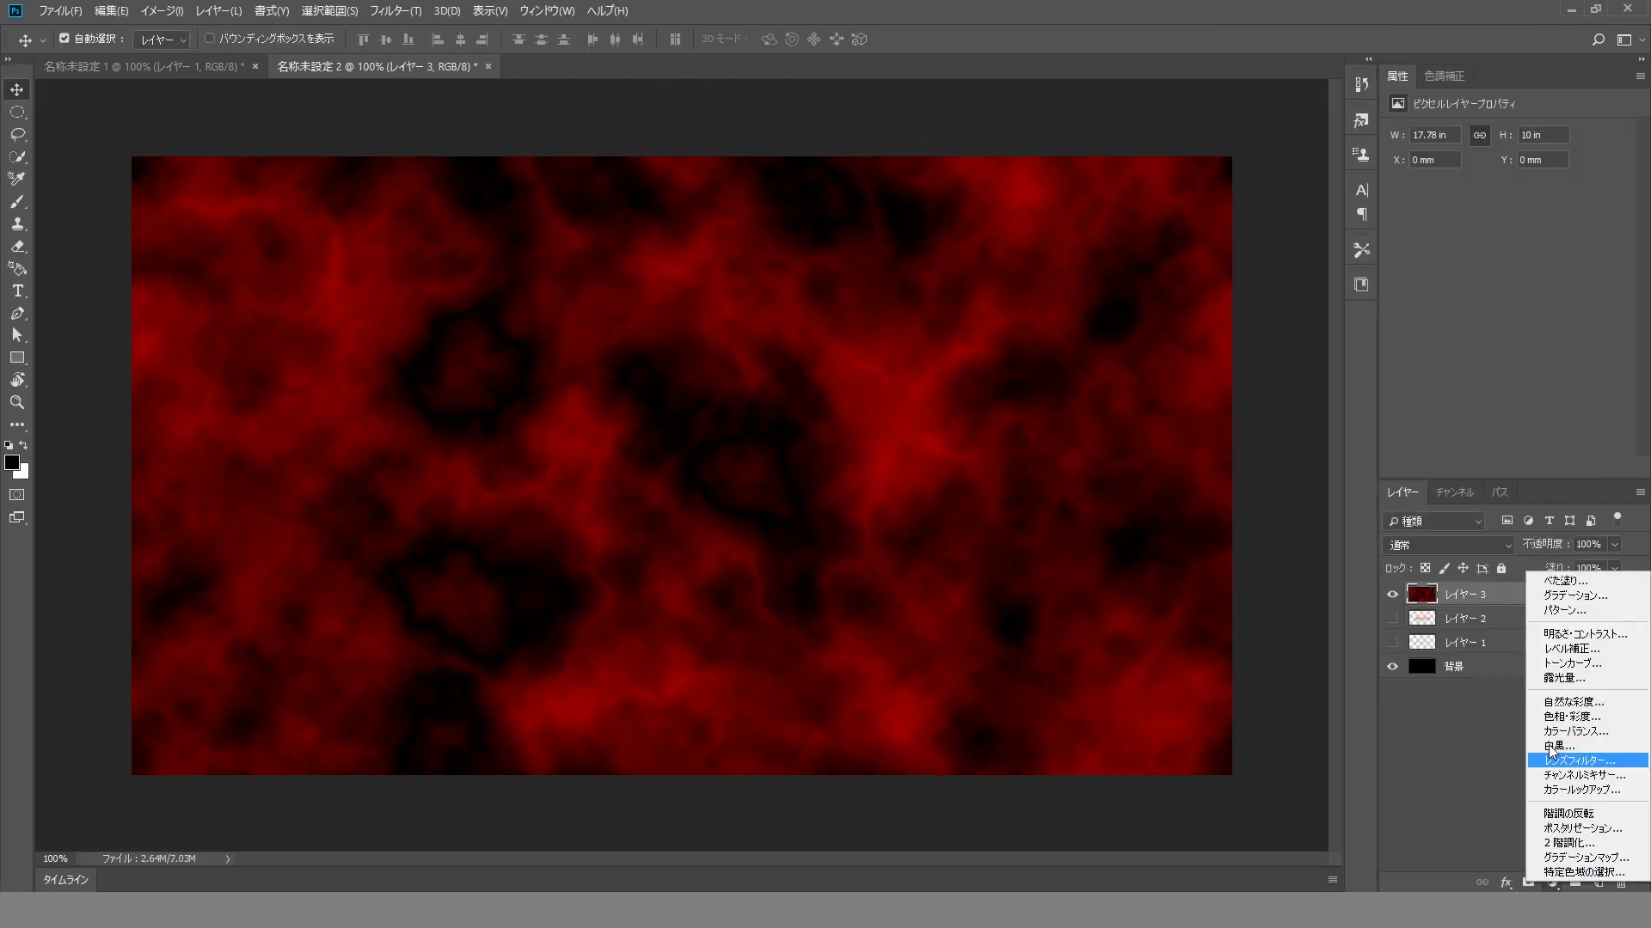
pyautogui.click(1573, 642)
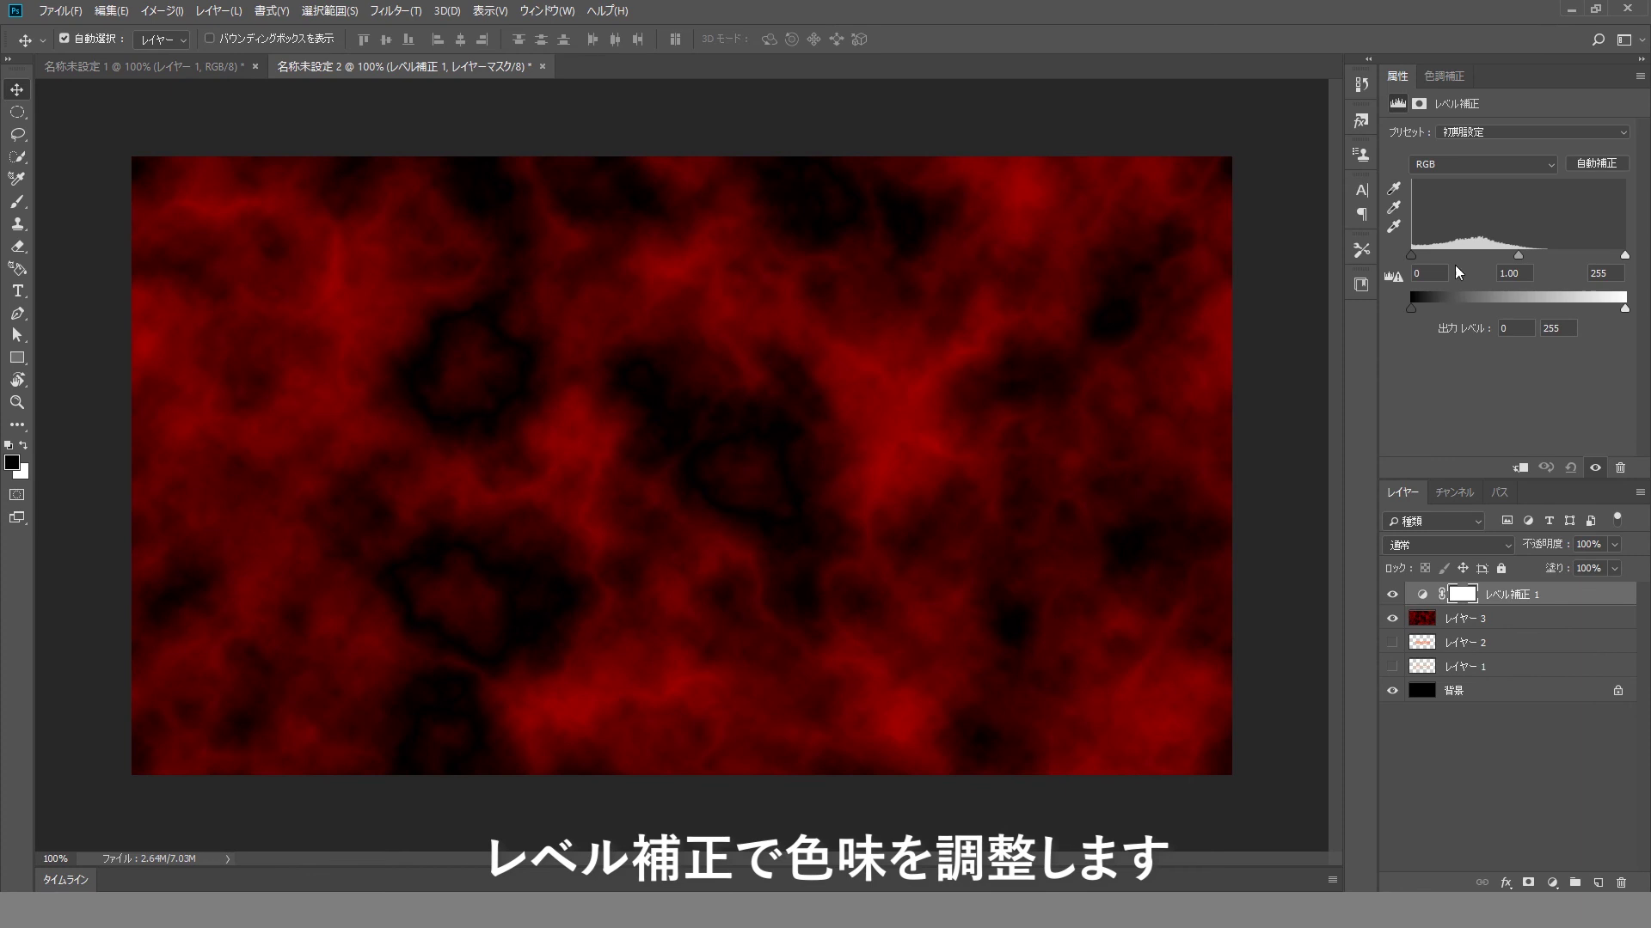
pyautogui.moveTo(1406, 256); pyautogui.dragTo(1464, 258)
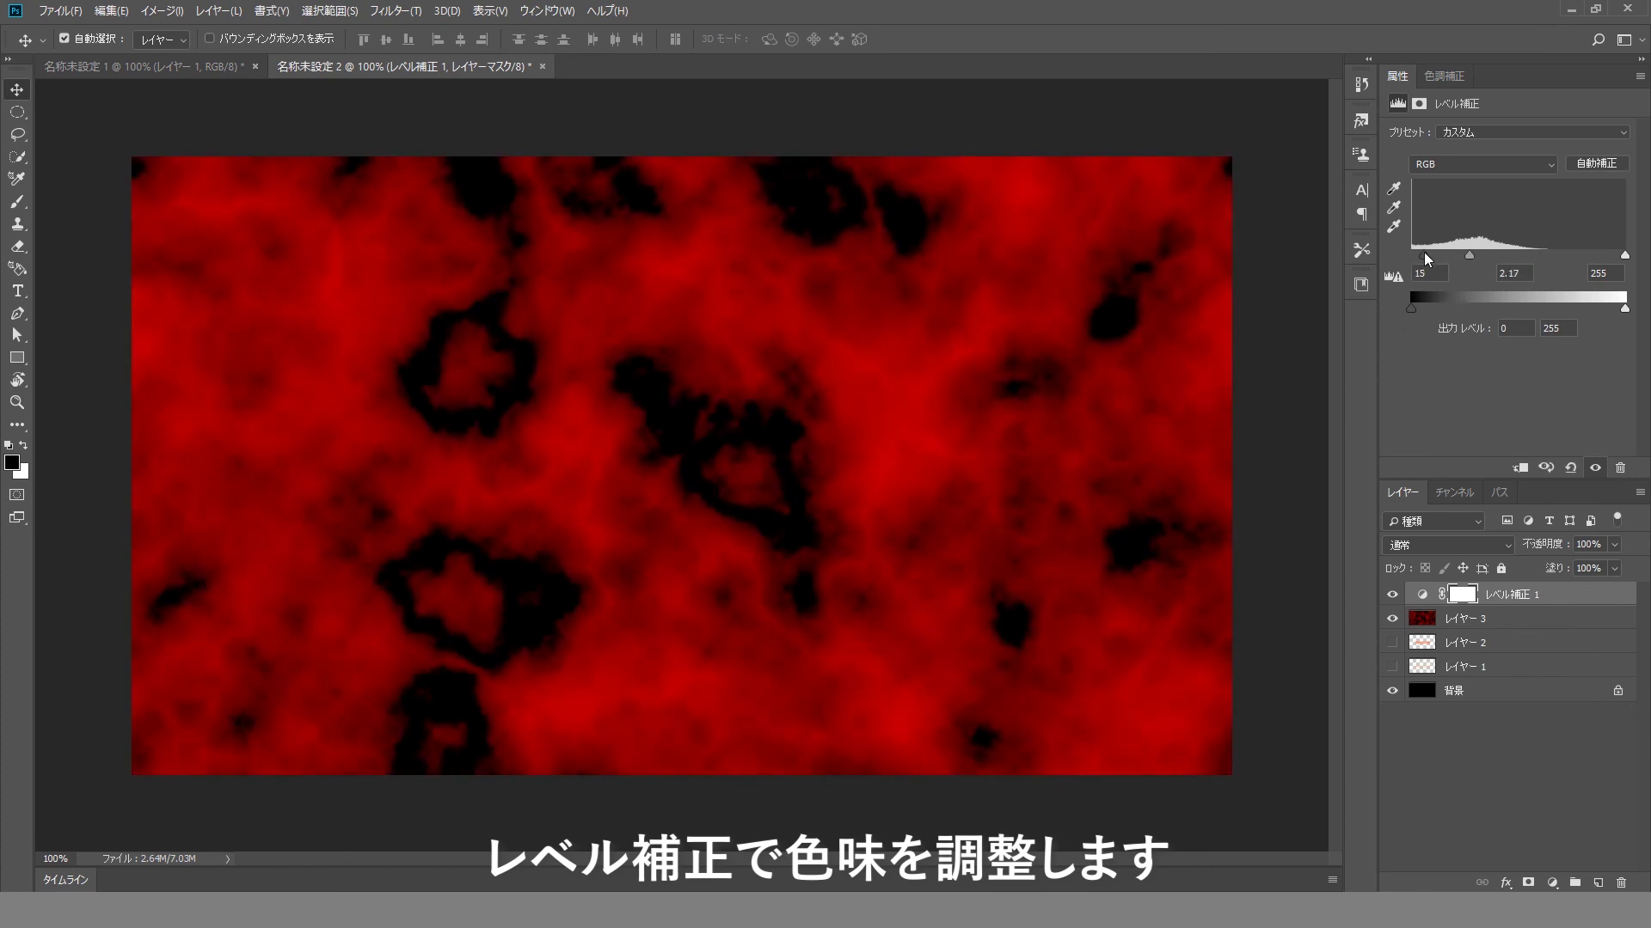
pyautogui.click(1577, 136)
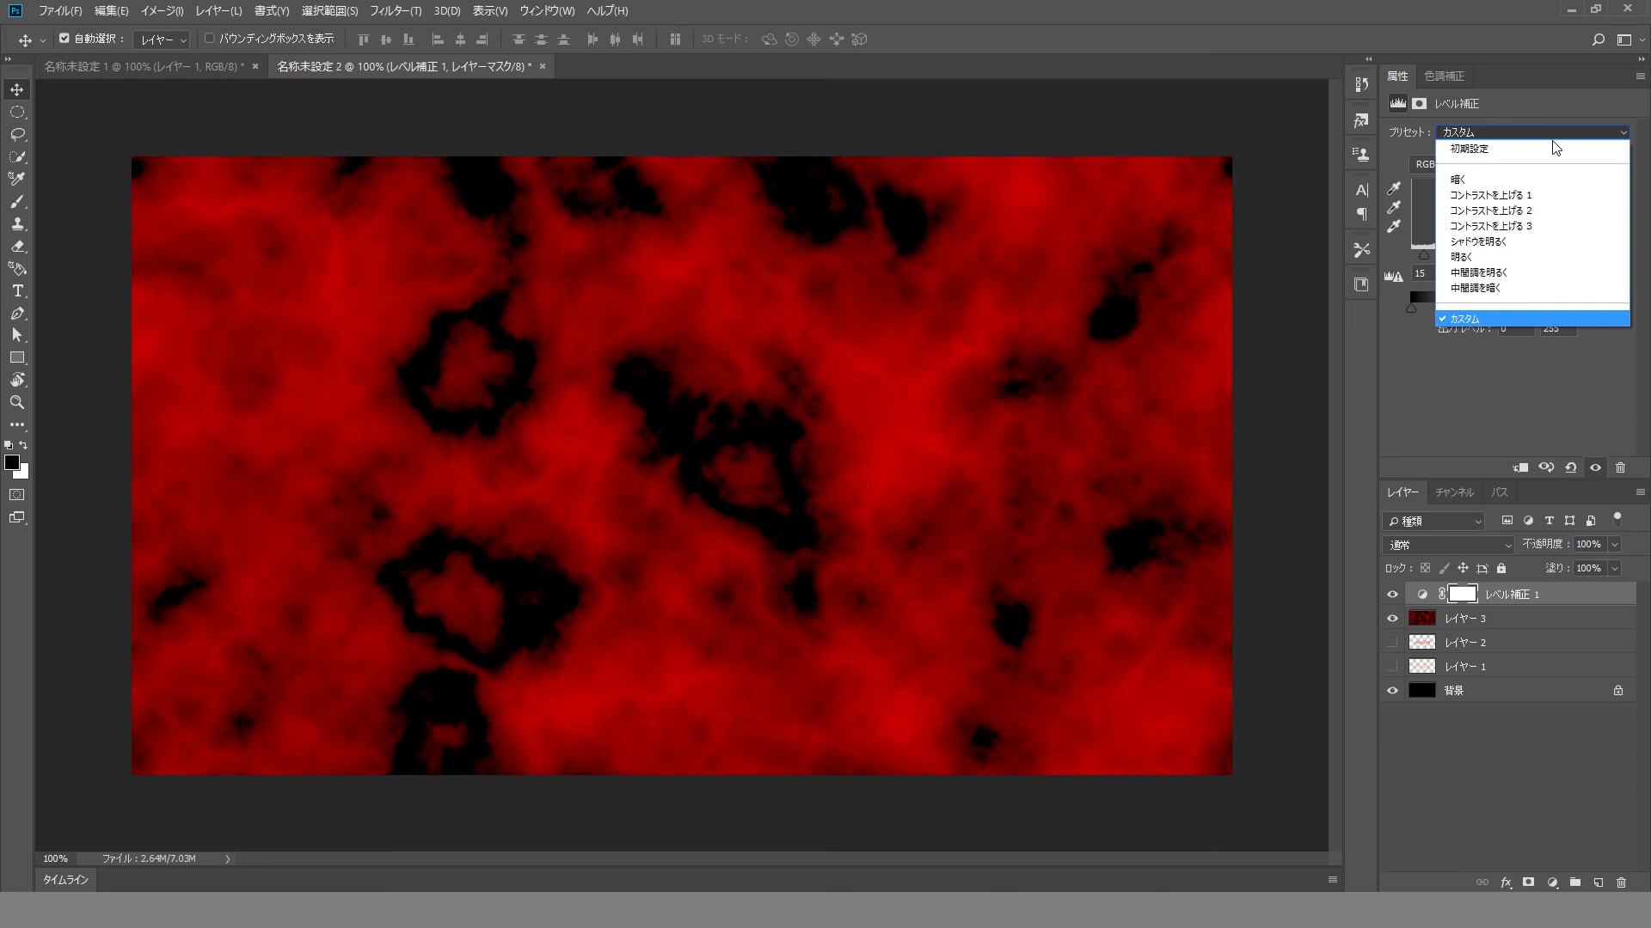
pyautogui.click(1562, 348)
# Set the レベル補正 red channel to shadow input 47 and midtone 1.50, and the green channel's midtone to 0.70
pyautogui.click(1515, 165)
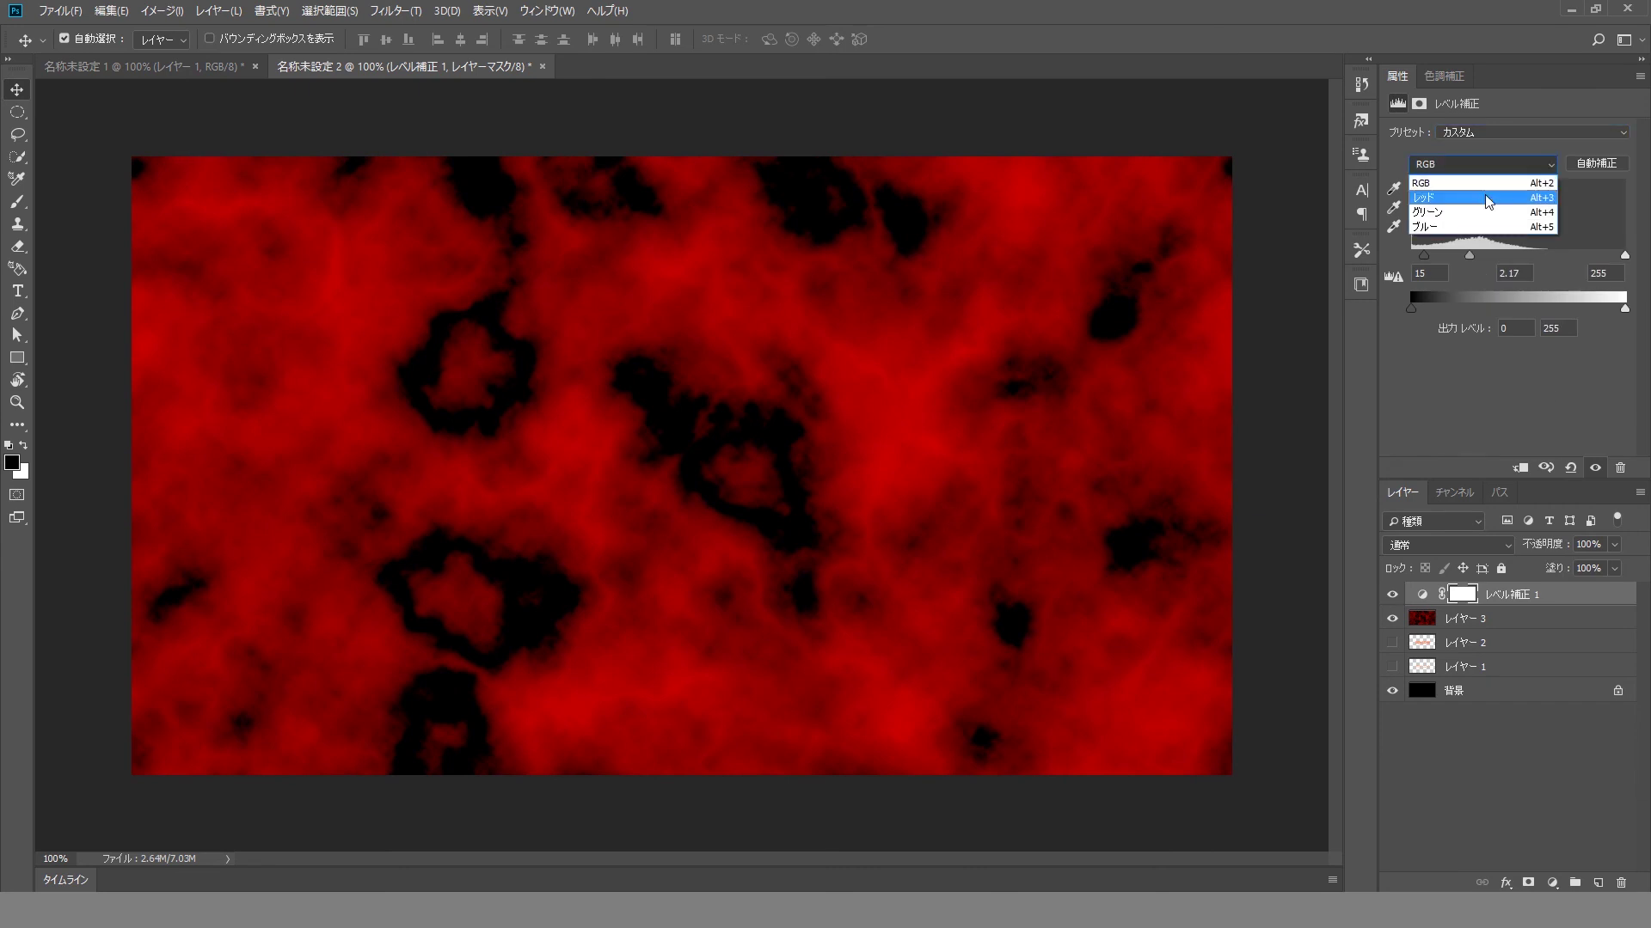
pyautogui.click(1484, 193)
pyautogui.moveTo(1518, 255)
pyautogui.mouseDown()
pyautogui.moveTo(1431, 255)
pyautogui.moveTo(1512, 257)
pyautogui.mouseUp()
pyautogui.click(1552, 165)
pyautogui.click(1500, 181)
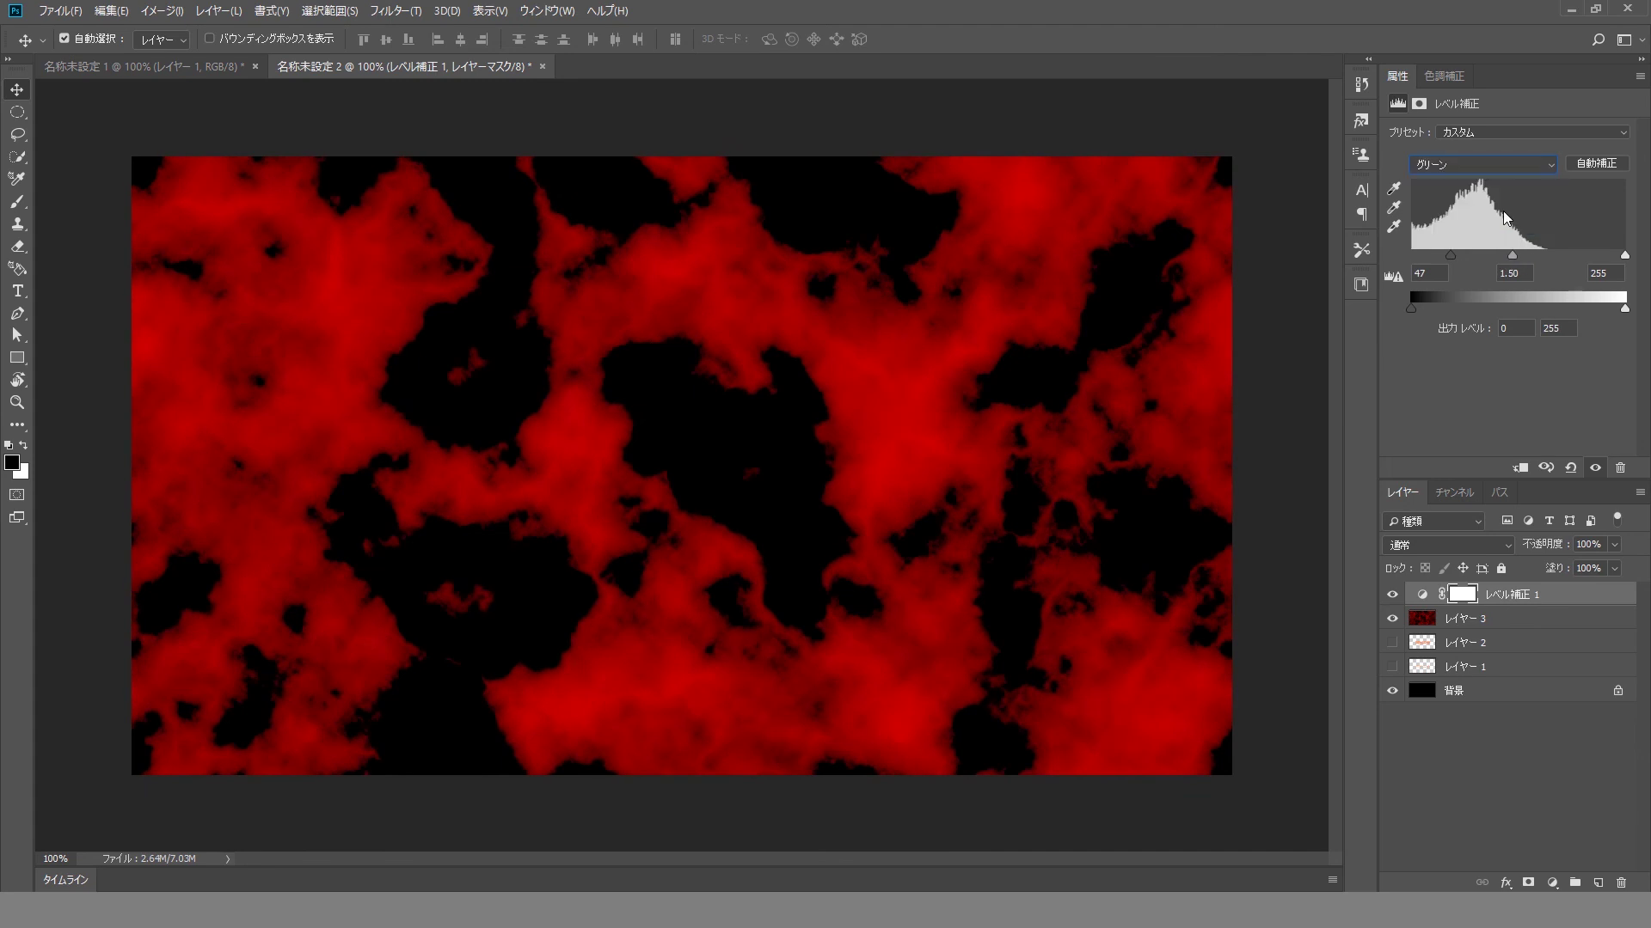
pyautogui.click(1539, 165)
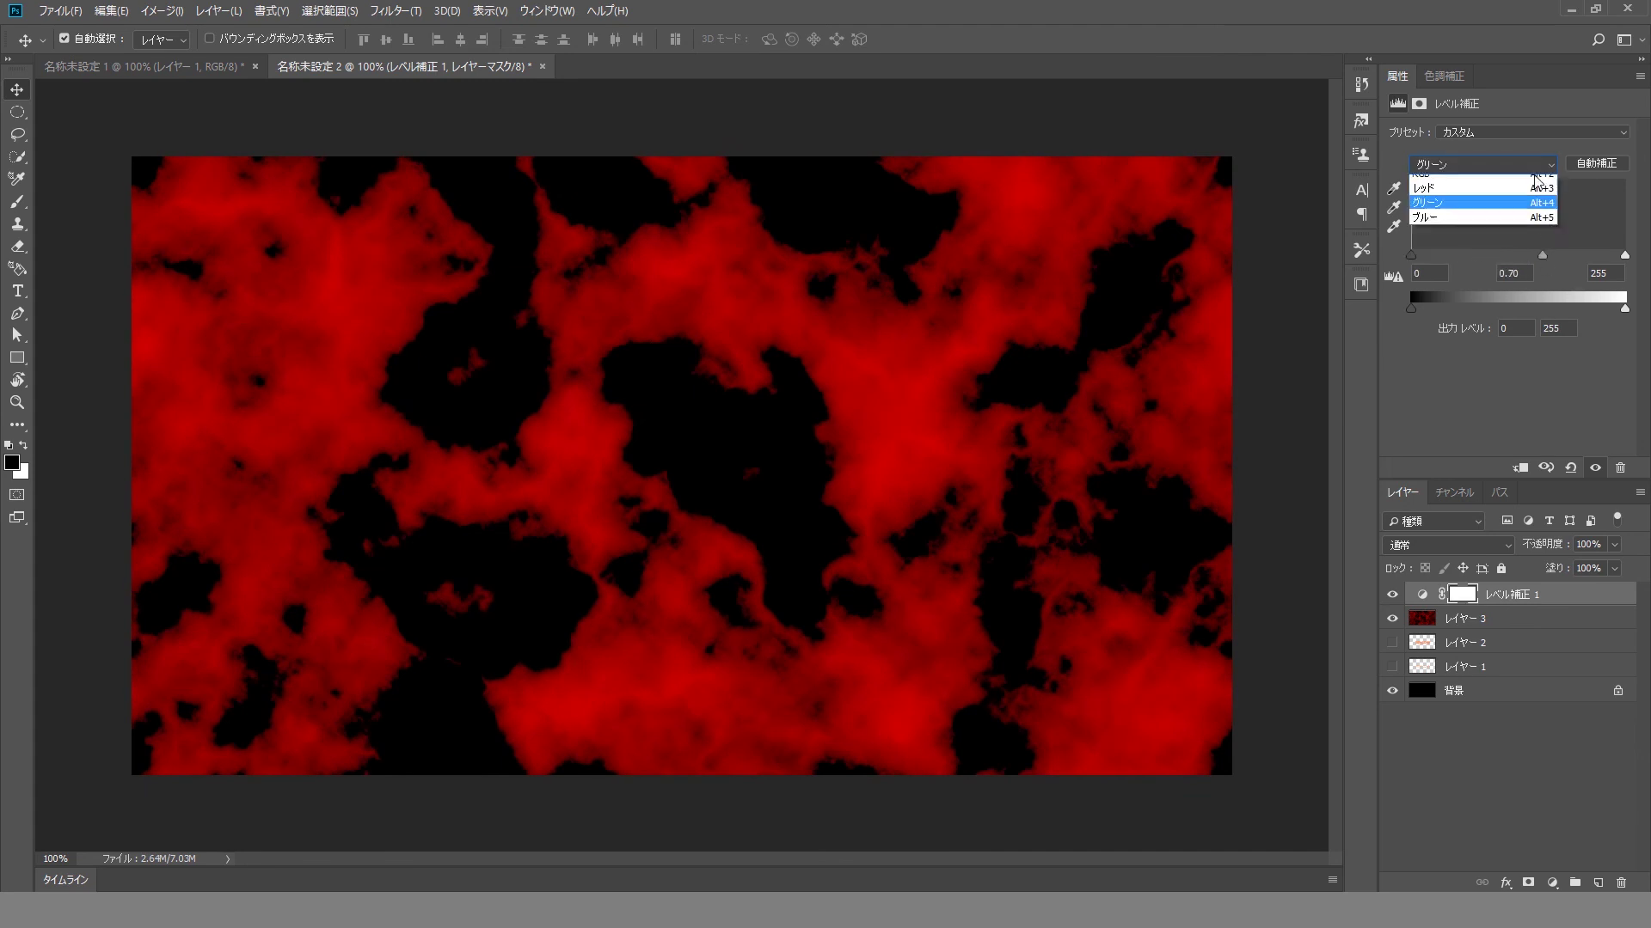
pyautogui.click(1457, 371)
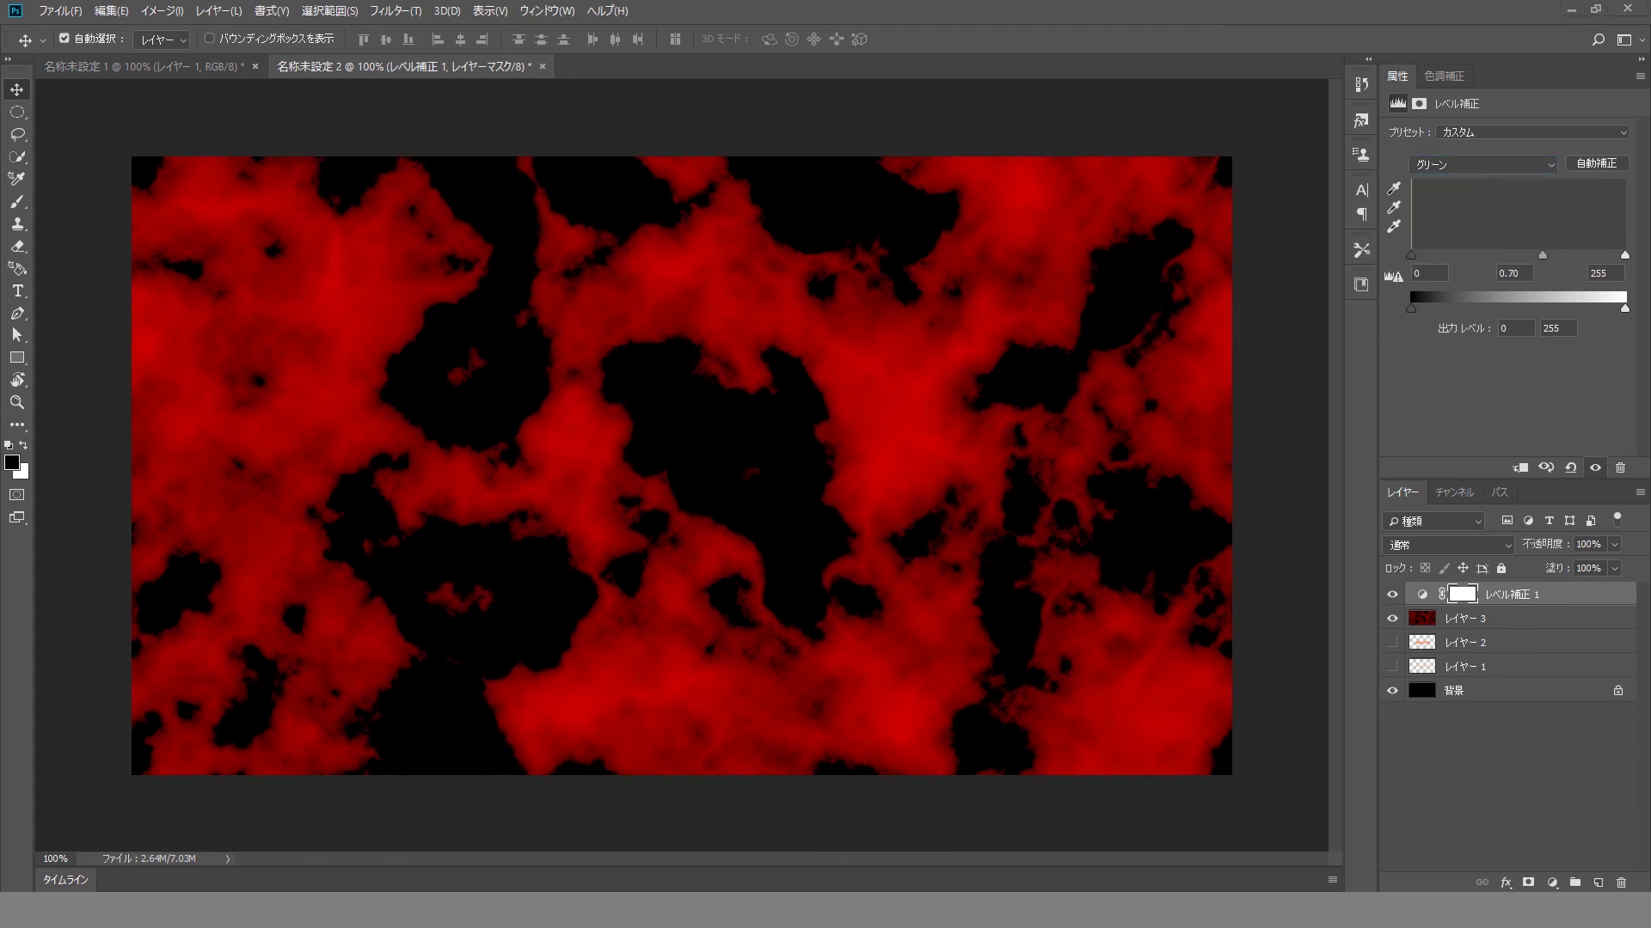
# Duplicate レイヤー 3, place the copy above the レベル補正 1 layer and set its blend mode to ハードライト
pyautogui.click(1558, 619)
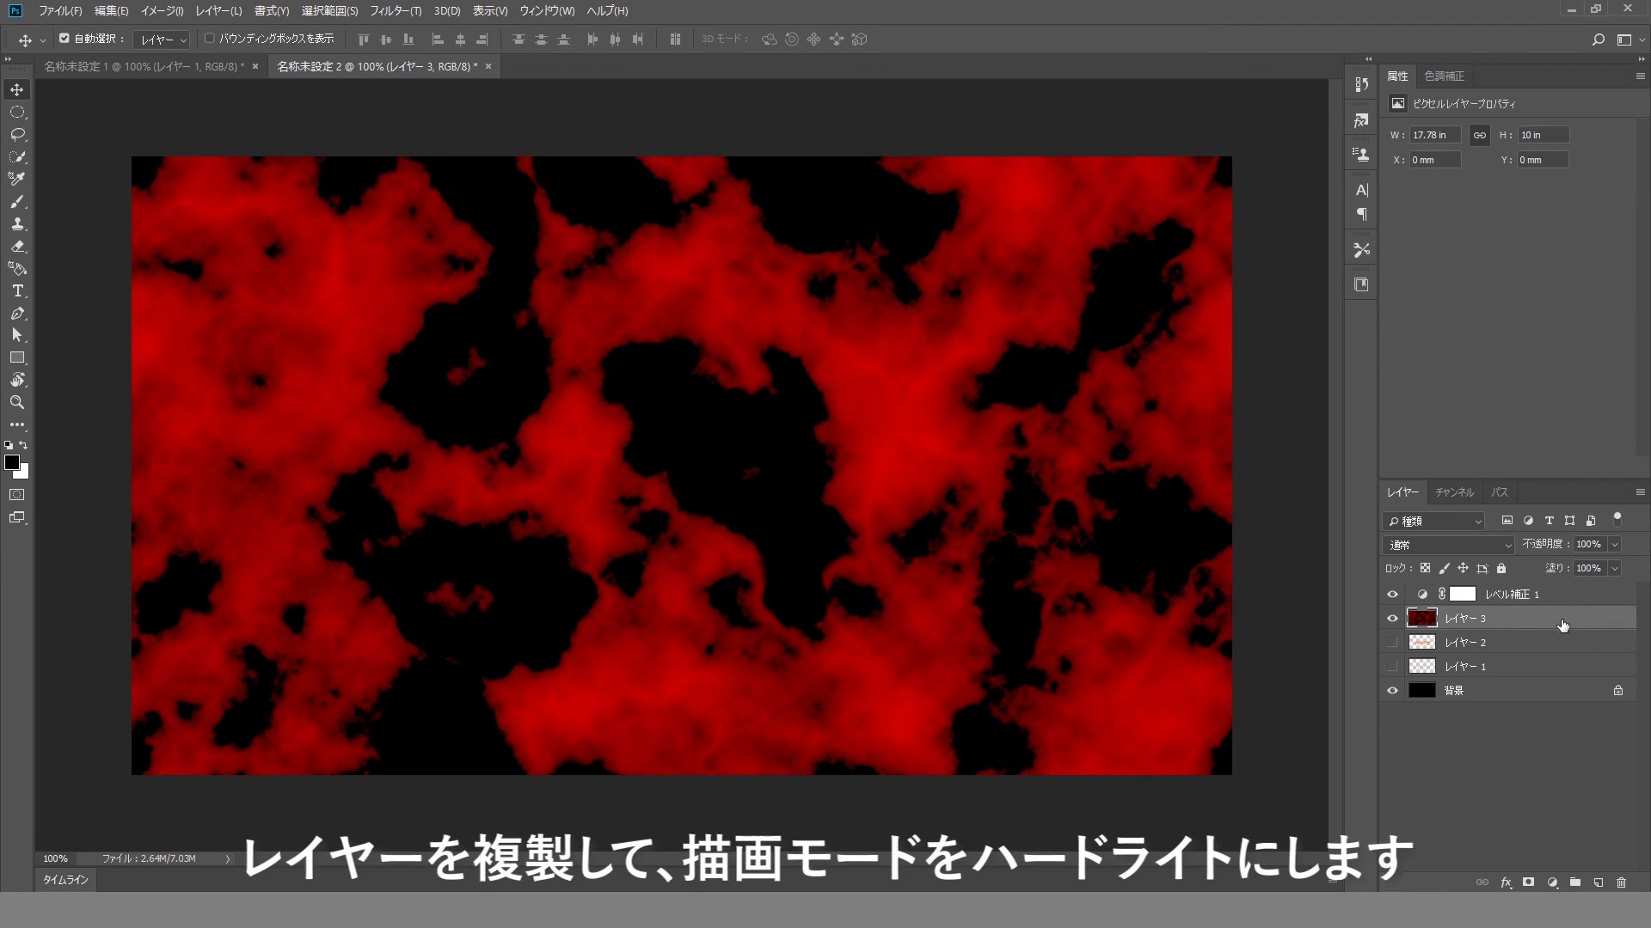
pyautogui.hotkey('ctrl', 'j')
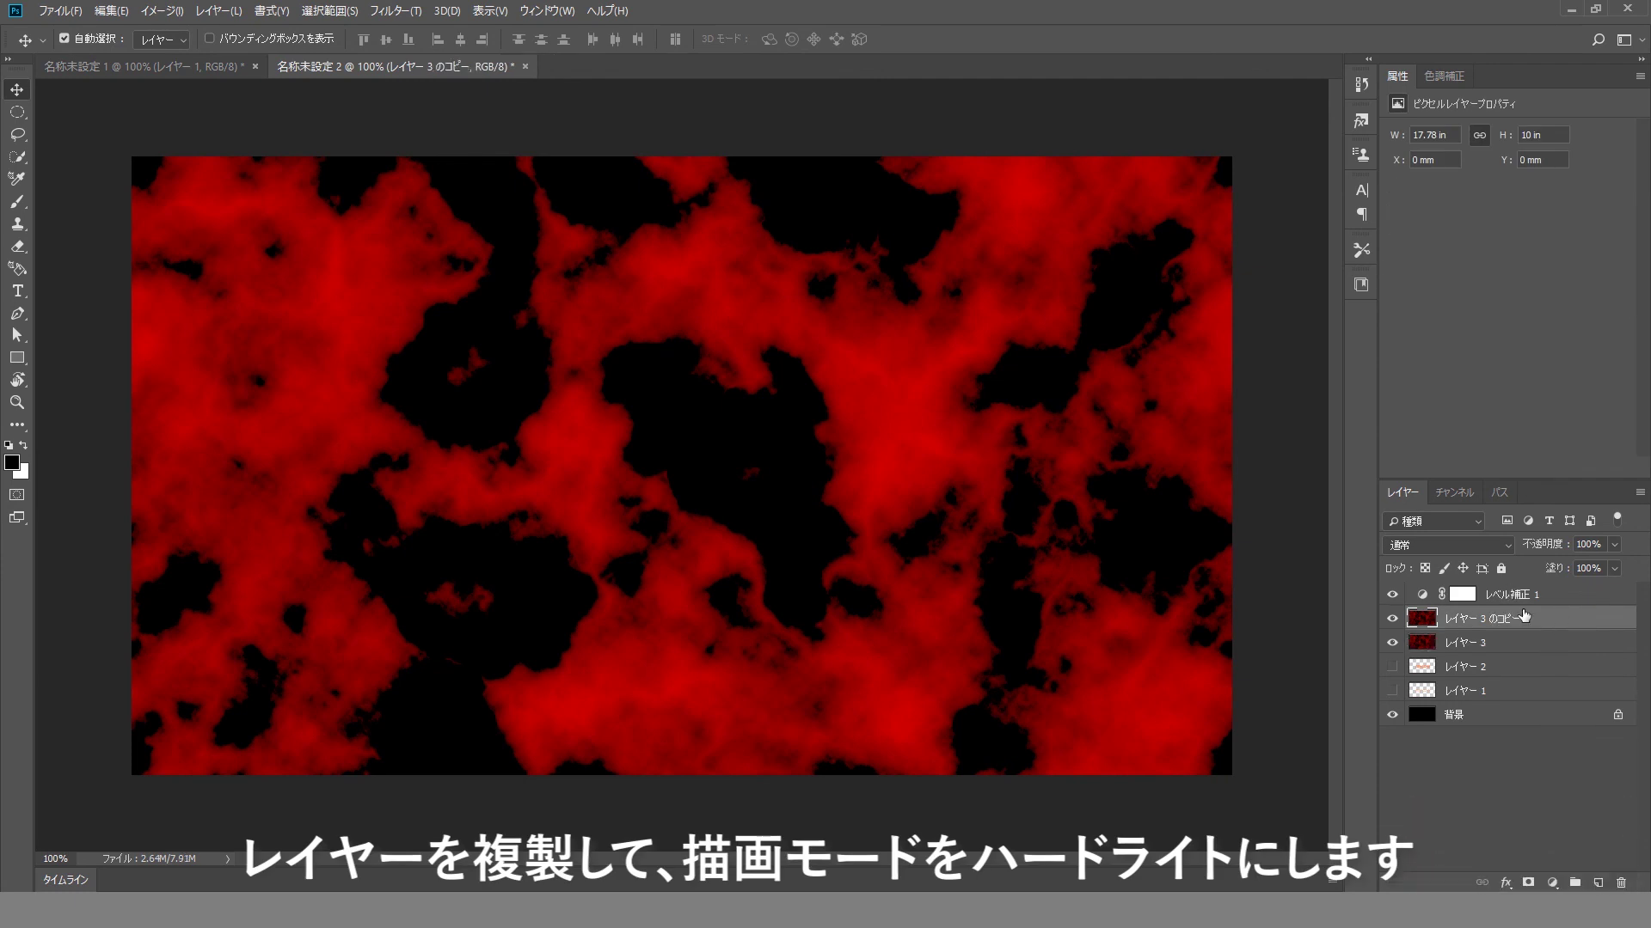
pyautogui.moveTo(1524, 595); pyautogui.dragTo(1519, 591)
pyautogui.click(1509, 547)
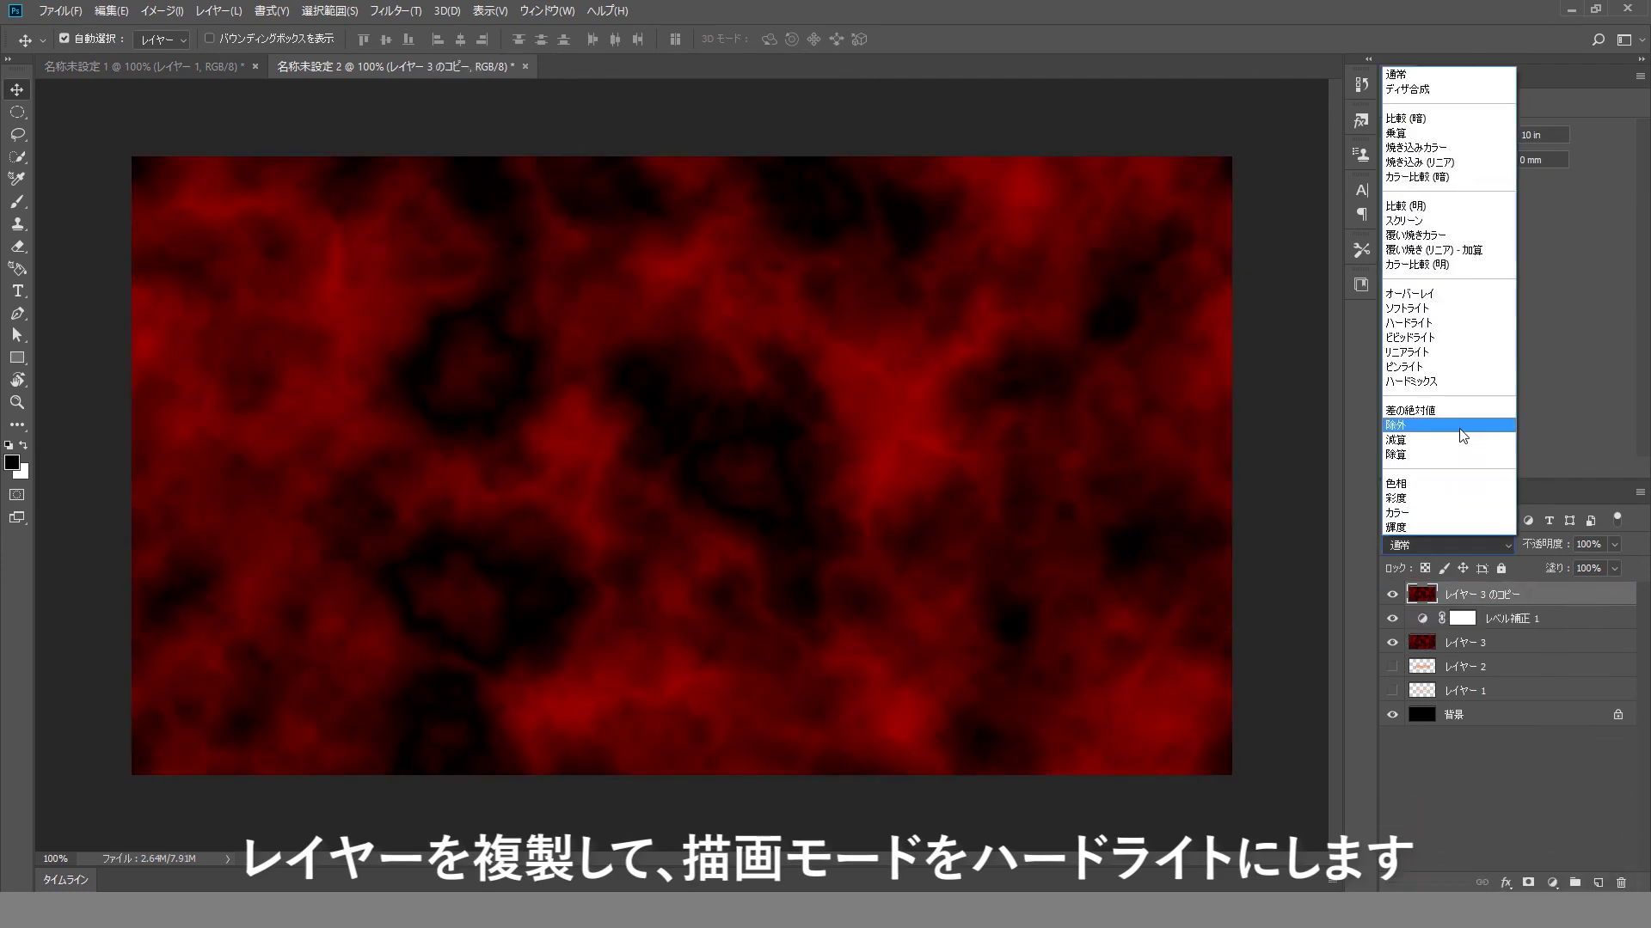
pyautogui.click(1461, 328)
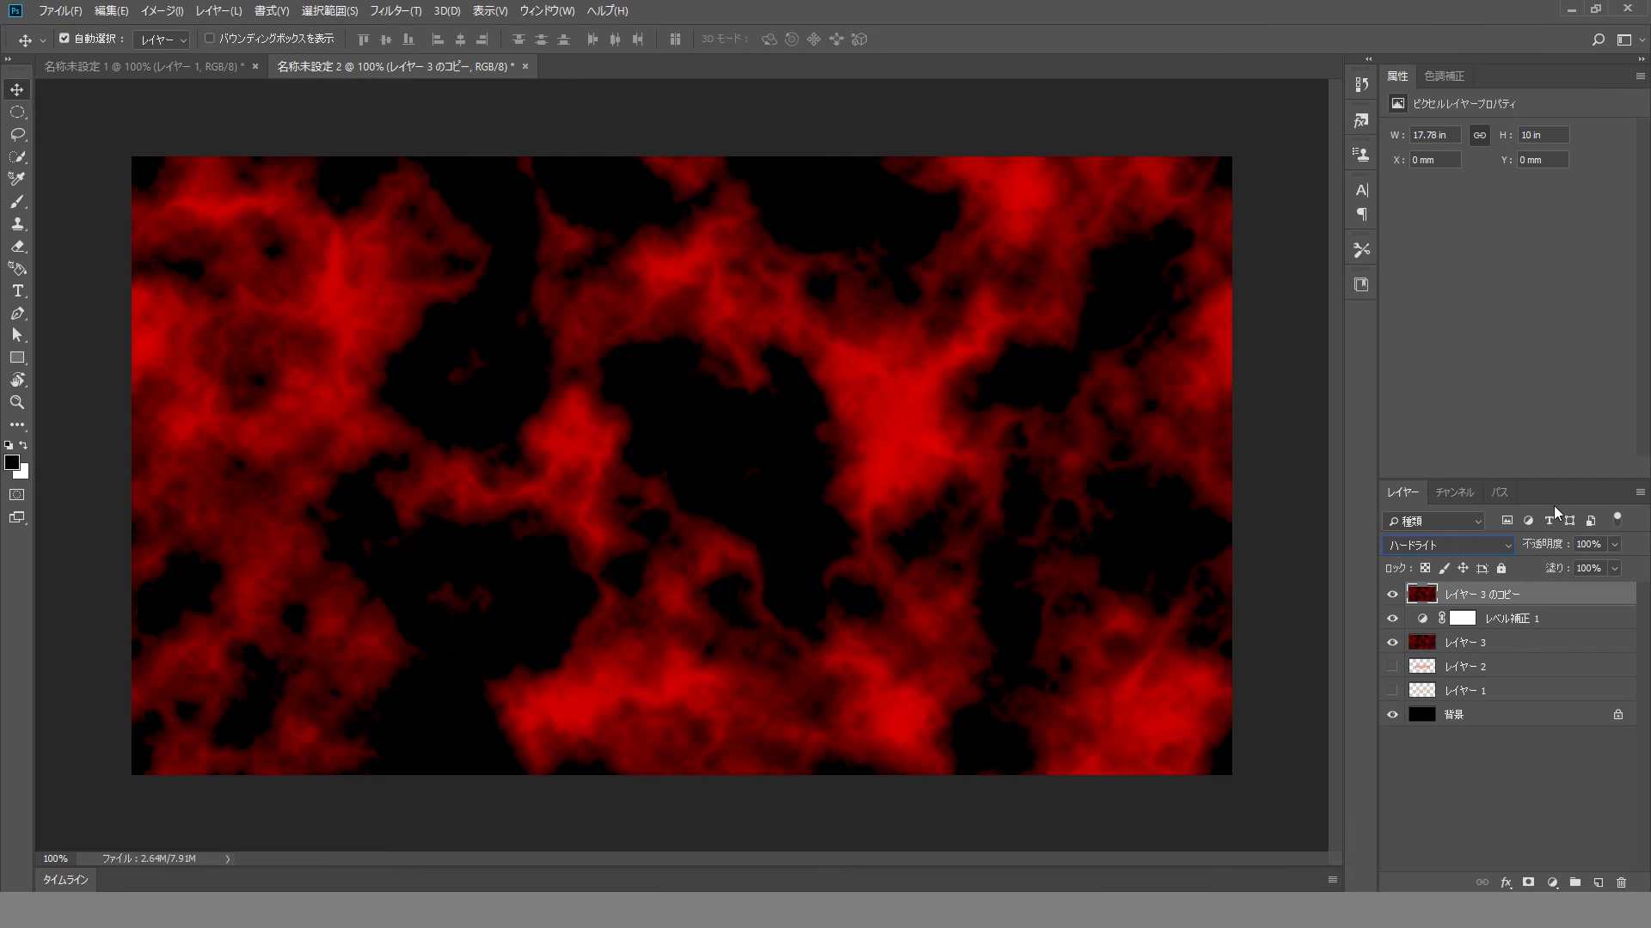
# Merge the レベル補正 1 layer and レイヤー 3 のコピー down into レイヤー 3
pyautogui.rightClick(1568, 599)
pyautogui.press('Escape')
pyautogui.click(1545, 621)
pyautogui.rightClick(1547, 620)
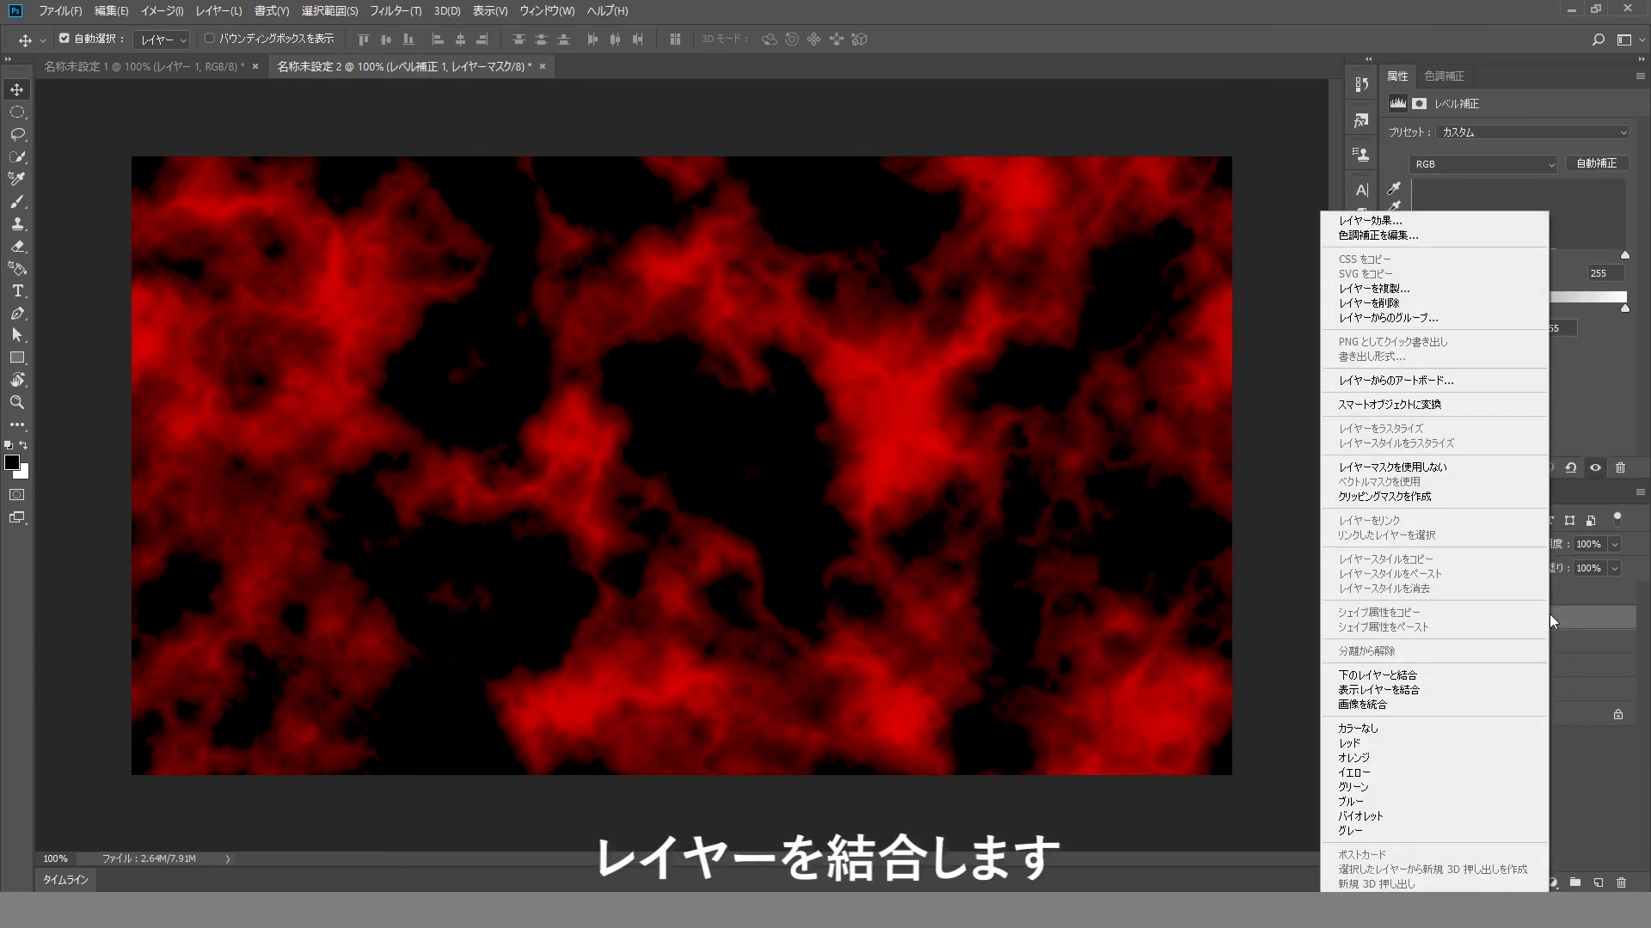
pyautogui.click(1482, 684)
pyautogui.rightClick(1501, 604)
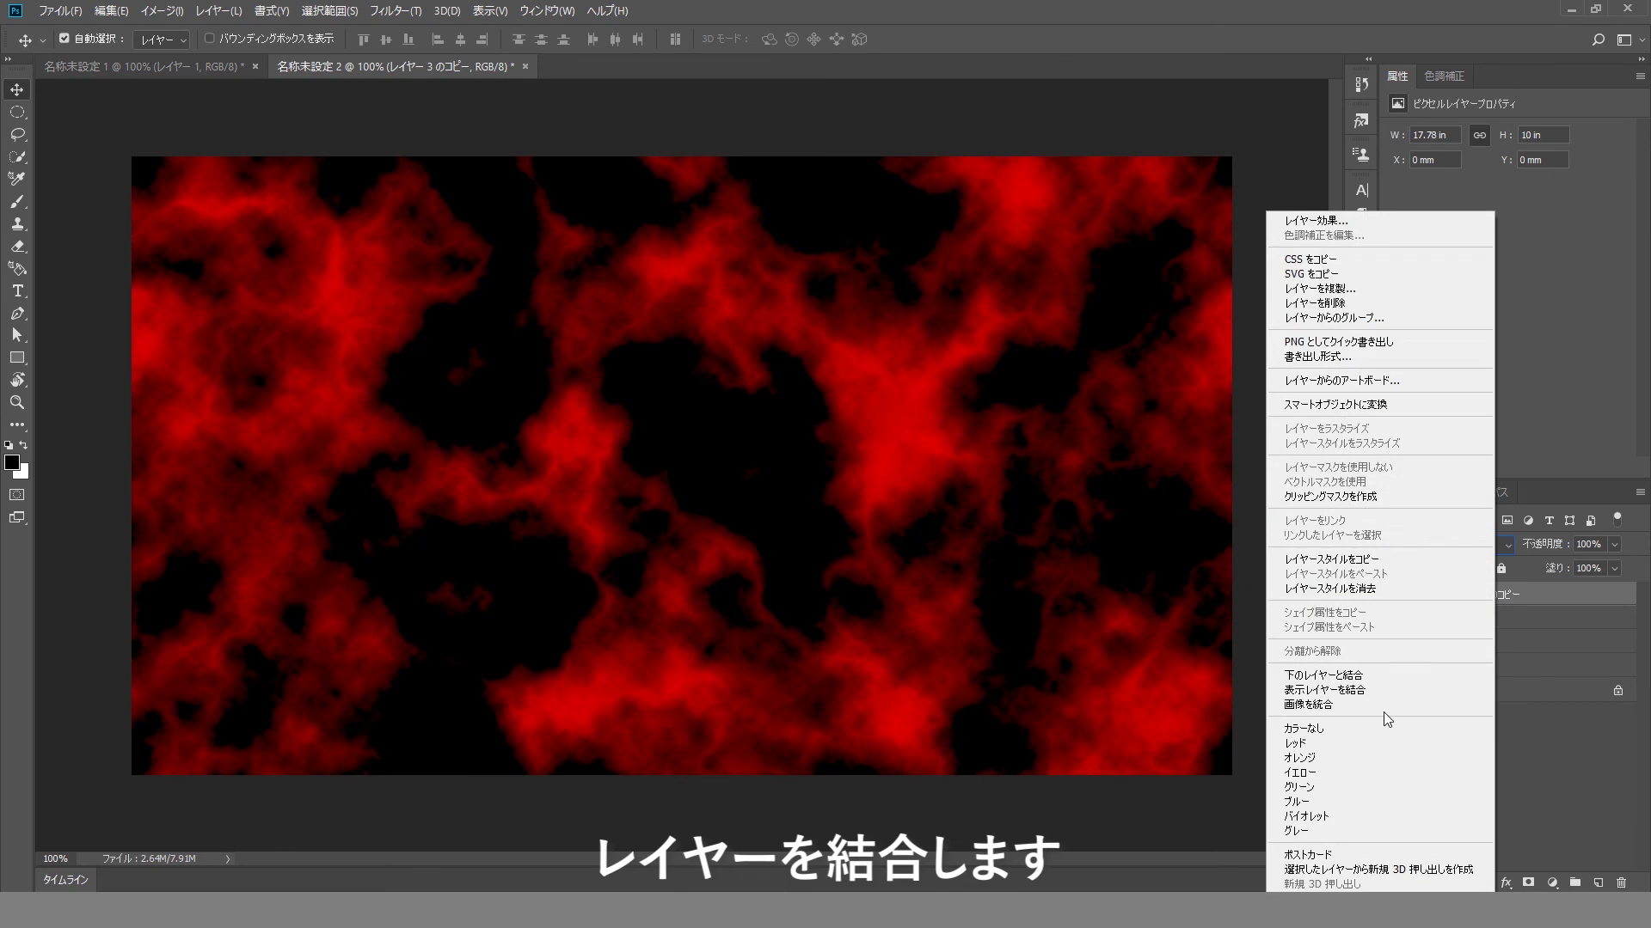
pyautogui.click(1384, 678)
# Apply the ガラス distortion filter from the Filter Gallery to レイヤー 3 with increased ゆがみ and reduced 拡大・縮小
pyautogui.click(408, 12)
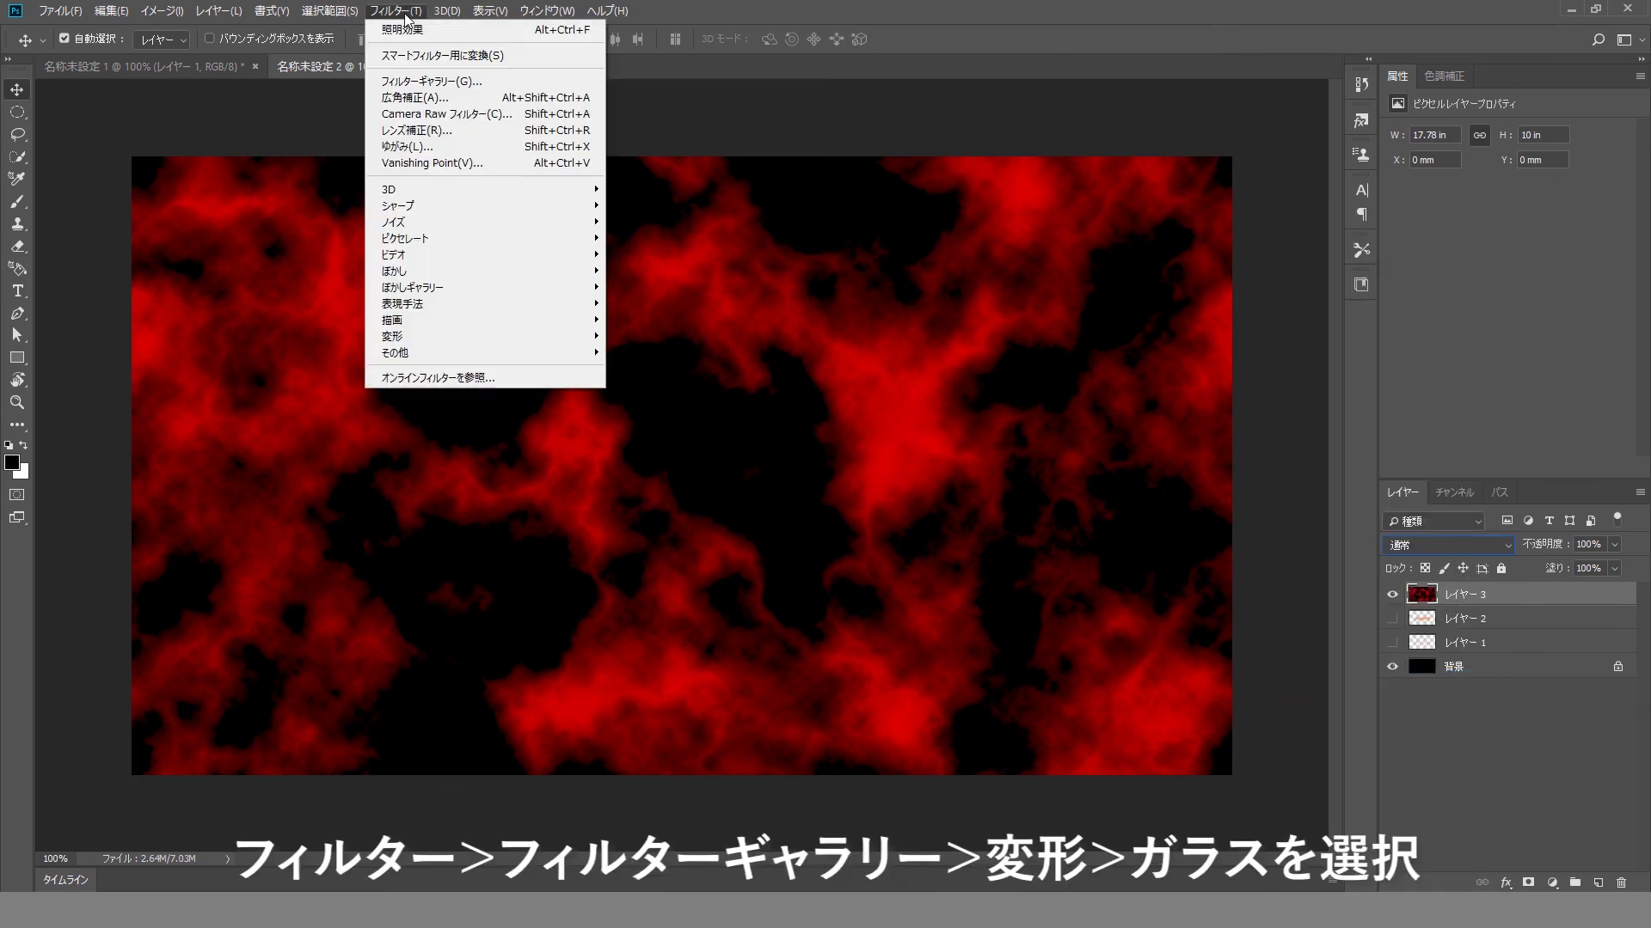
pyautogui.press('Escape')
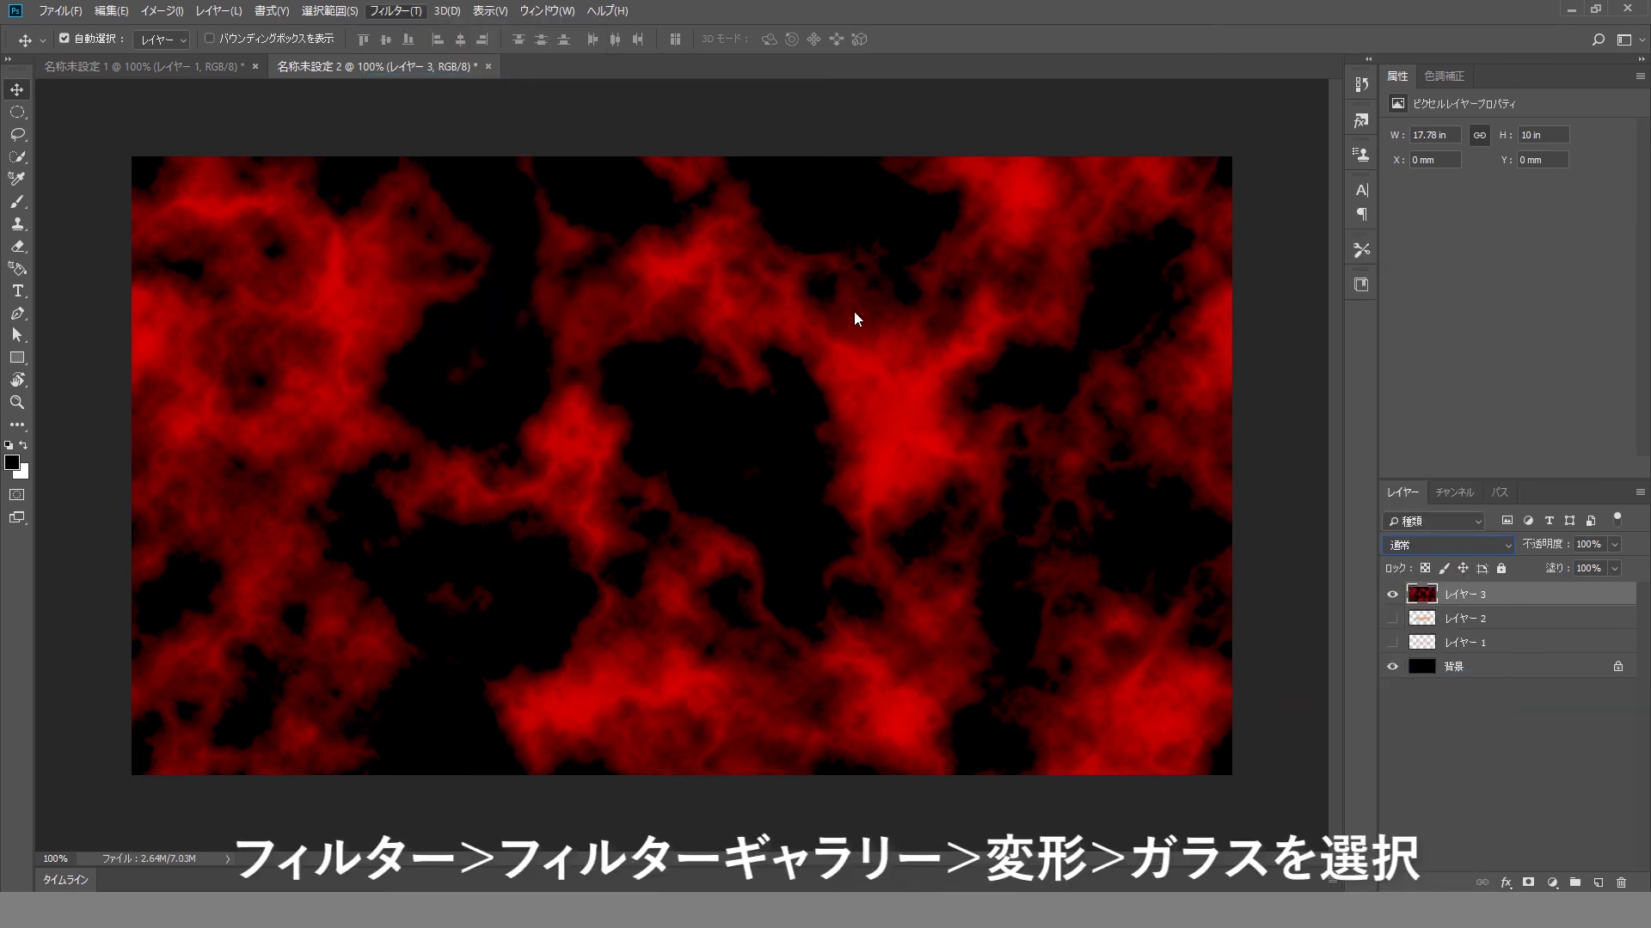
pyautogui.hotkey('ctrl', 'alt', 'f')
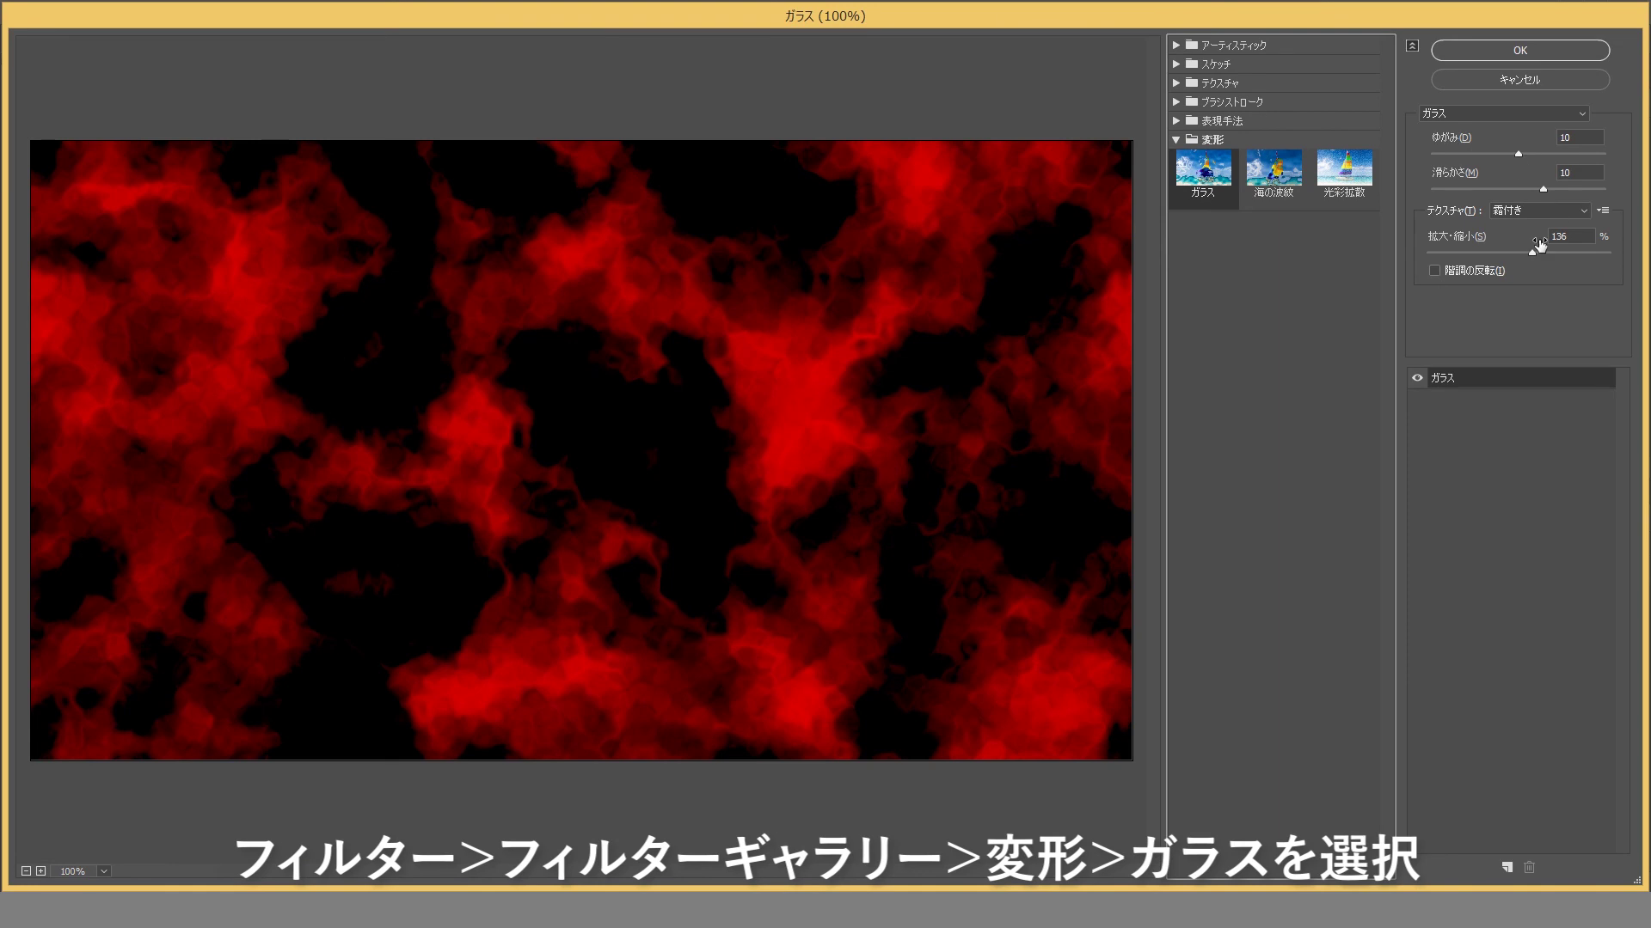
pyautogui.moveTo(1531, 253); pyautogui.dragTo(1491, 252)
pyautogui.moveTo(1506, 154)
pyautogui.mouseDown()
pyautogui.moveTo(1471, 155)
pyautogui.moveTo(1538, 155)
pyautogui.mouseUp()
pyautogui.click(1504, 54)
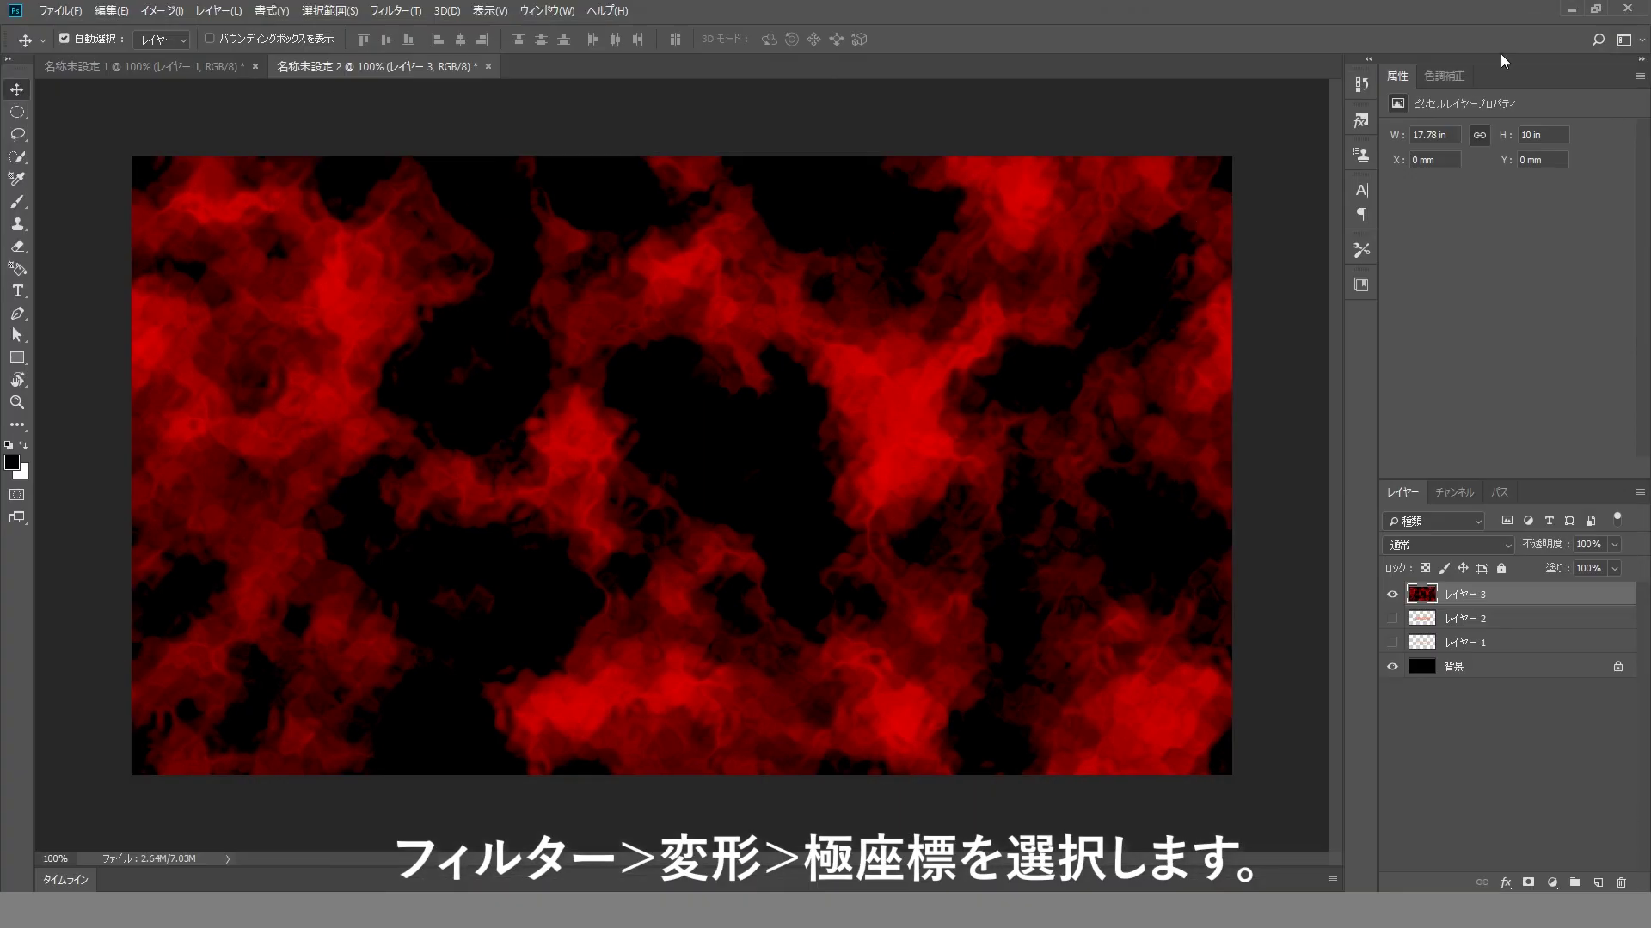
# Apply the 極座標 filter to レイヤー 3 with the 極座標を直交座標に option
pyautogui.click(391, 12)
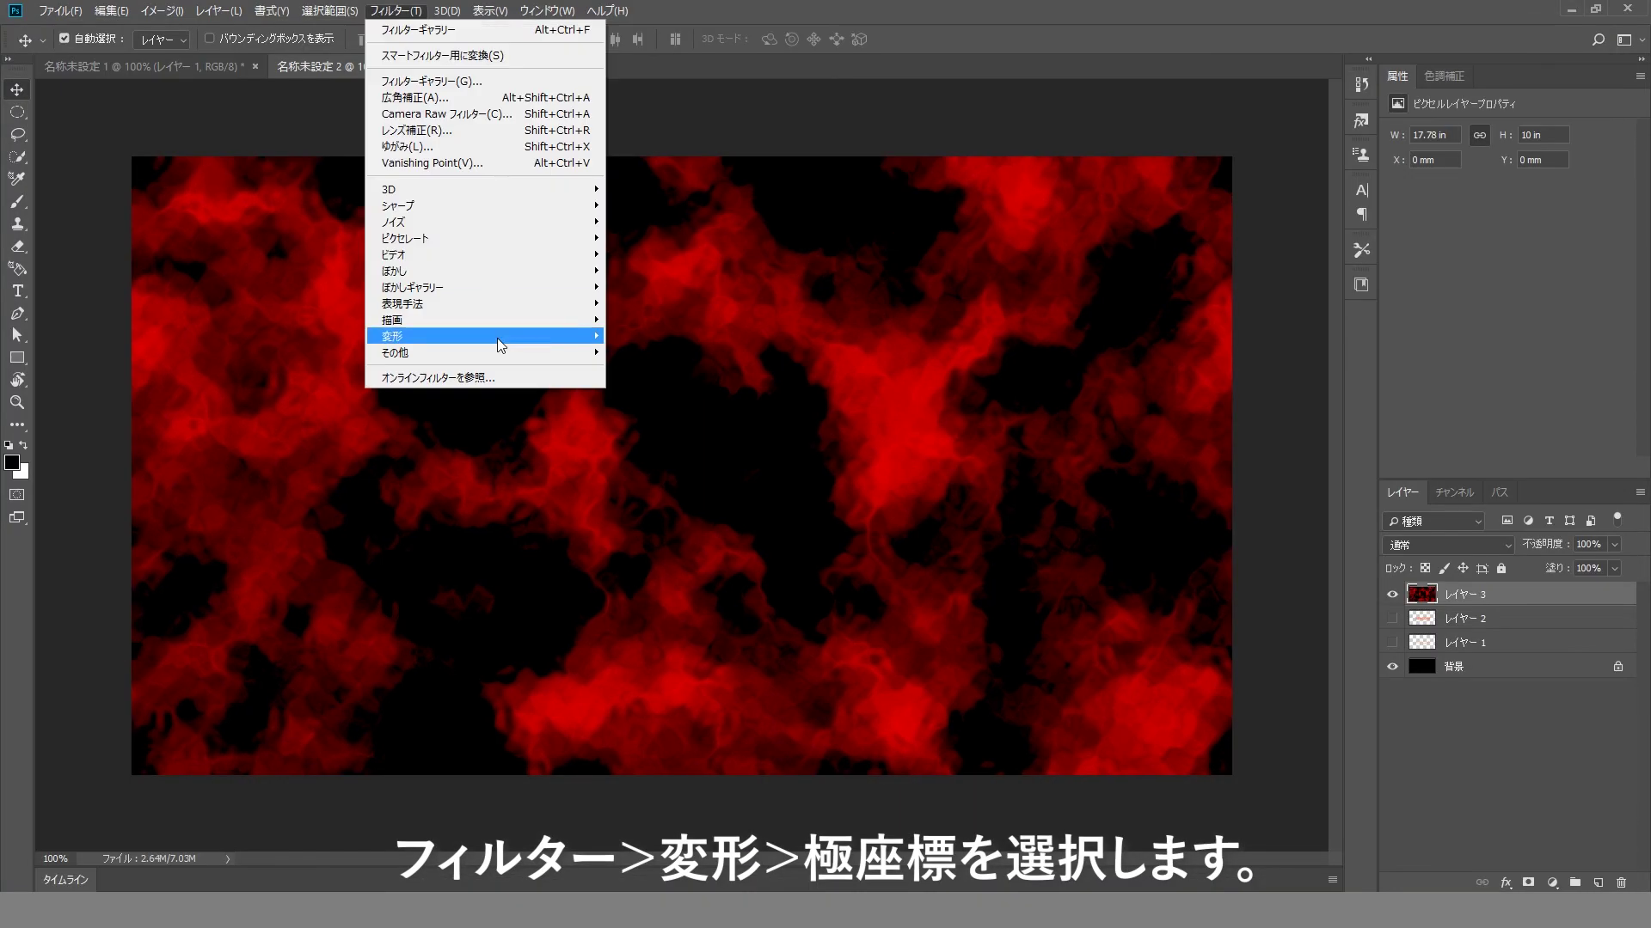
pyautogui.moveTo(500, 346)
pyautogui.click(638, 417)
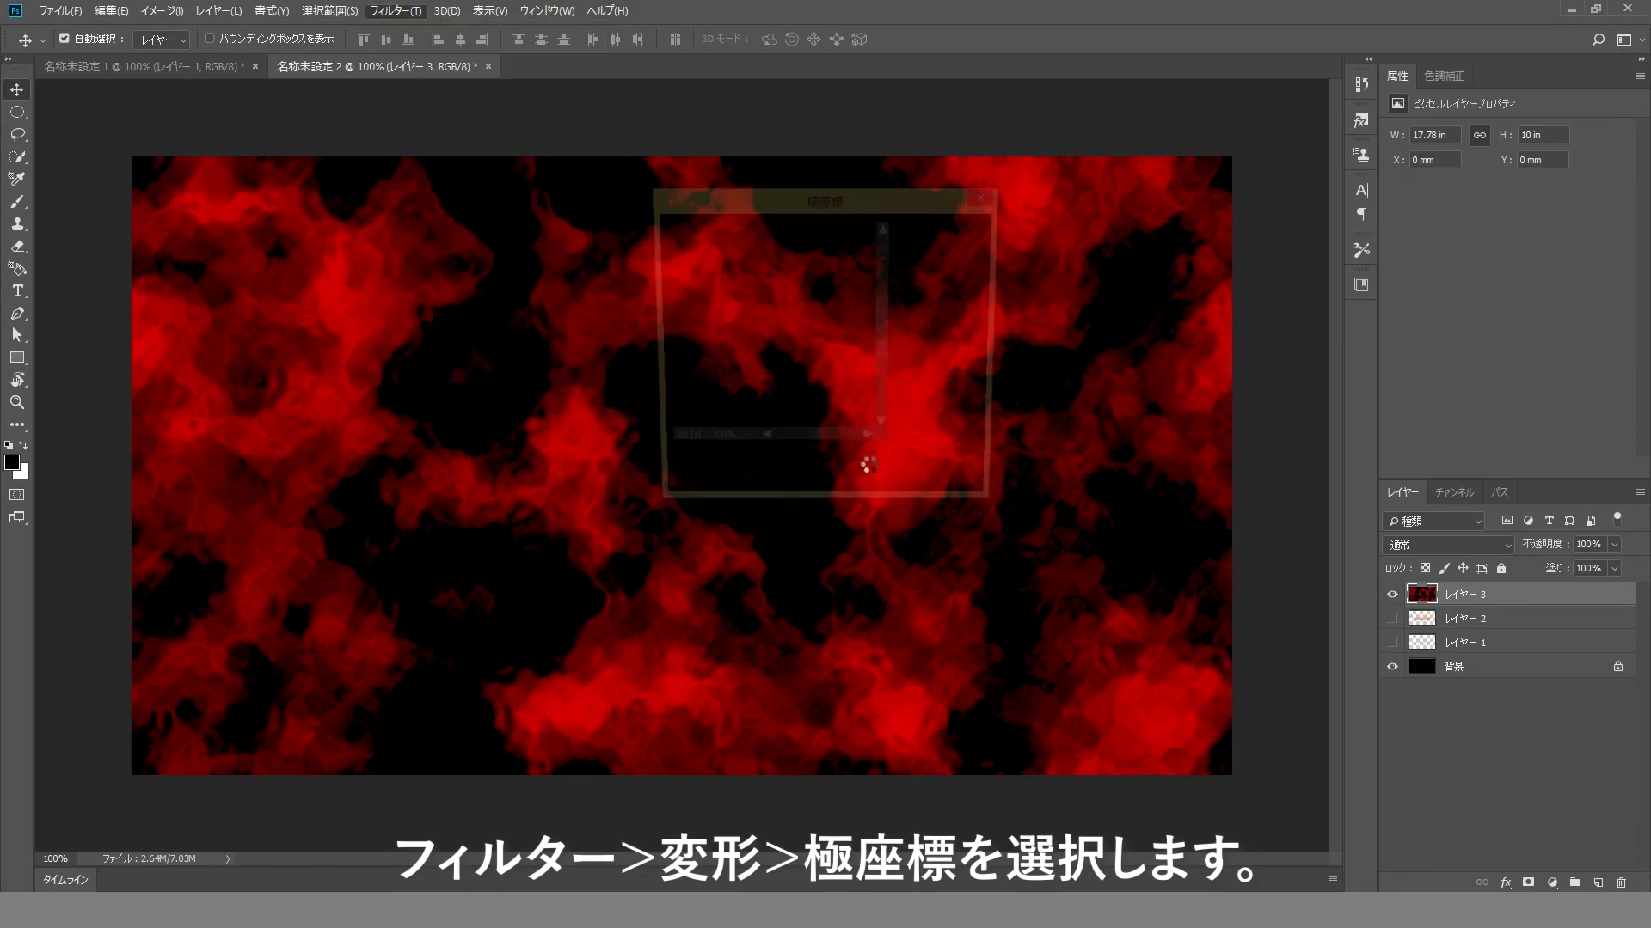
pyautogui.click(713, 496)
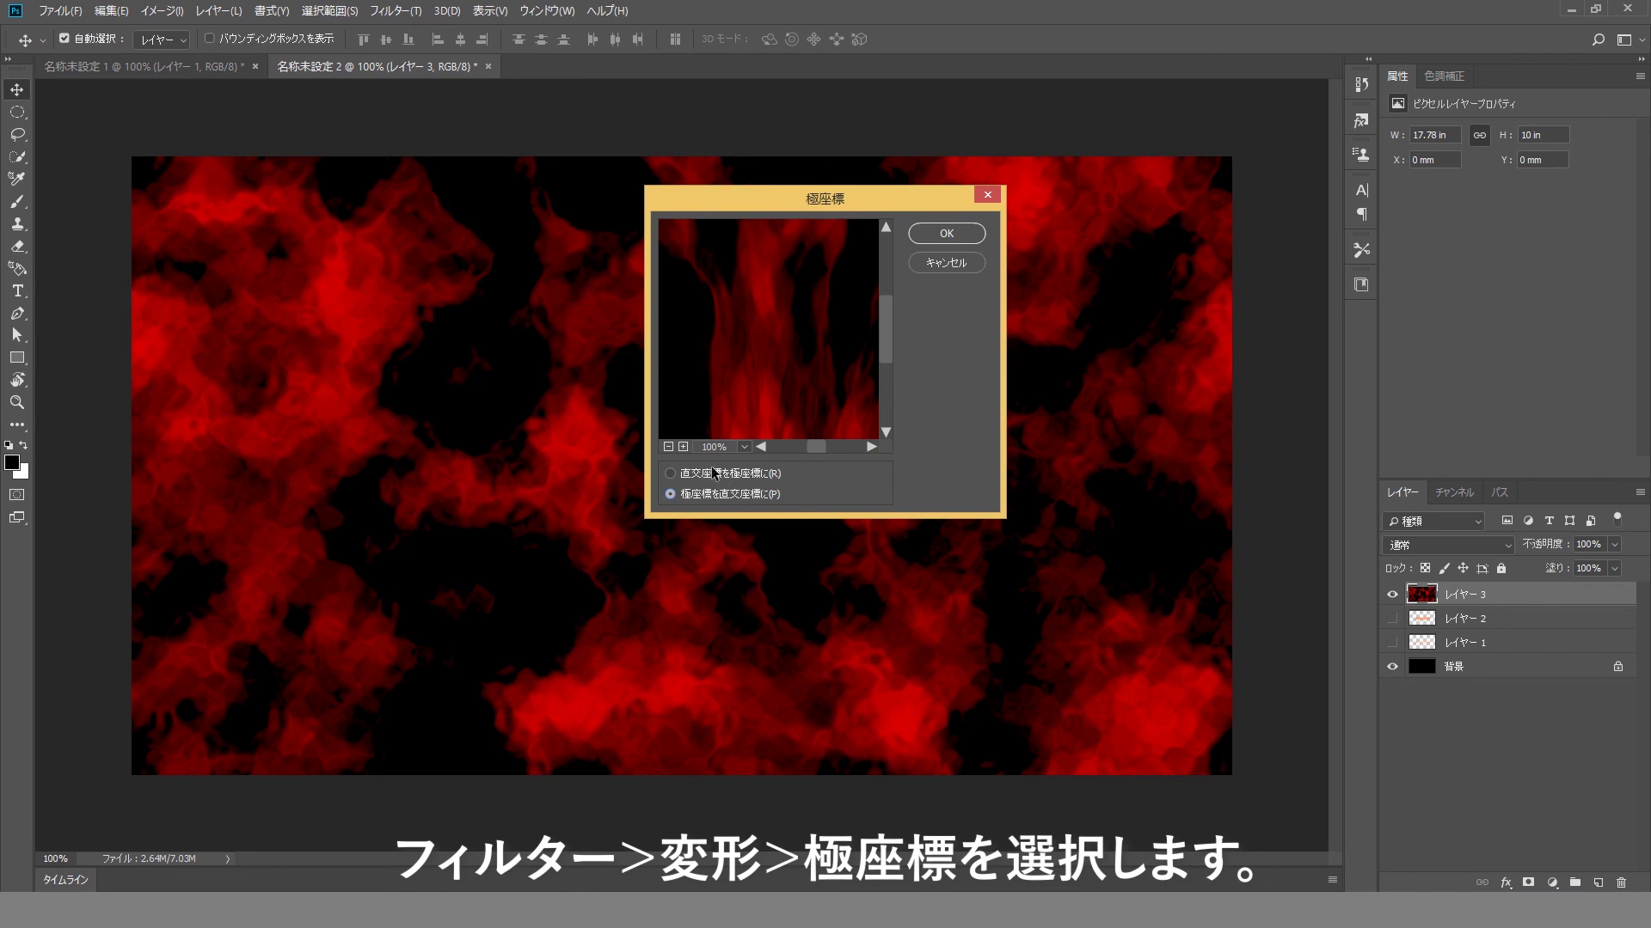
pyautogui.click(668, 446)
pyautogui.click(668, 446)
pyautogui.click(668, 446)
pyautogui.click(668, 446)
pyautogui.click(668, 446)
pyautogui.click(668, 446)
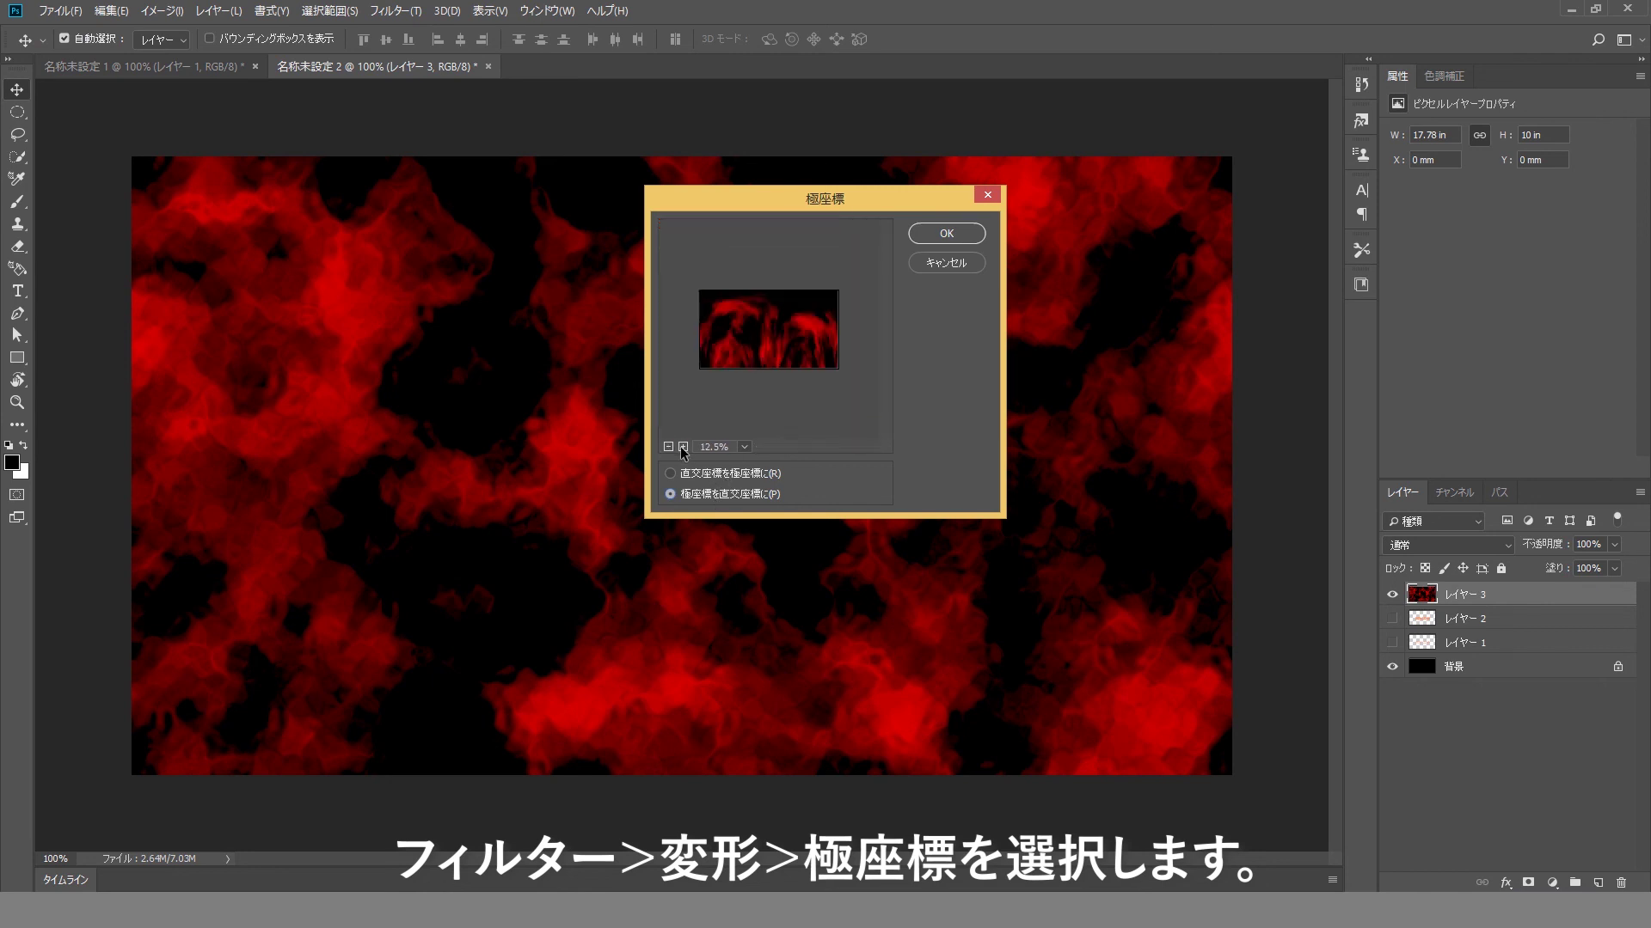
pyautogui.click(682, 448)
pyautogui.click(946, 233)
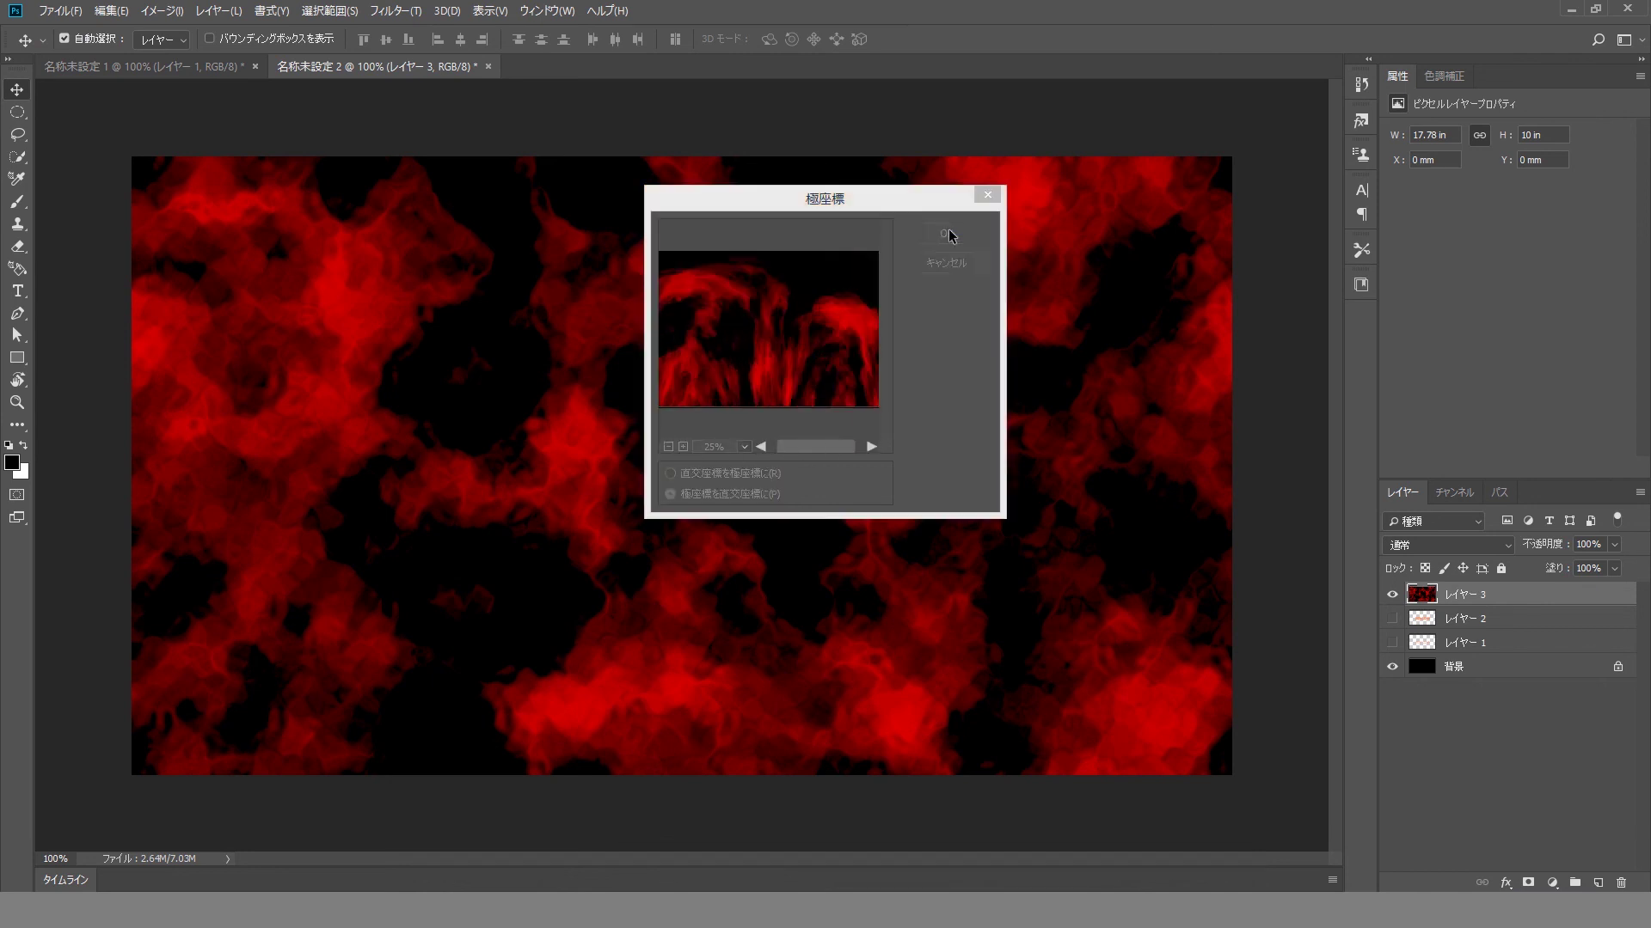
# Rotate the fire on レイヤー 3 by 180°, enlarge it to about 20.03 × 12.96 in and offset it past the canvas's left edge
pyautogui.hotkey('ctrl', 't')
pyautogui.moveTo(1272, 302); pyautogui.dragTo(415, 524)
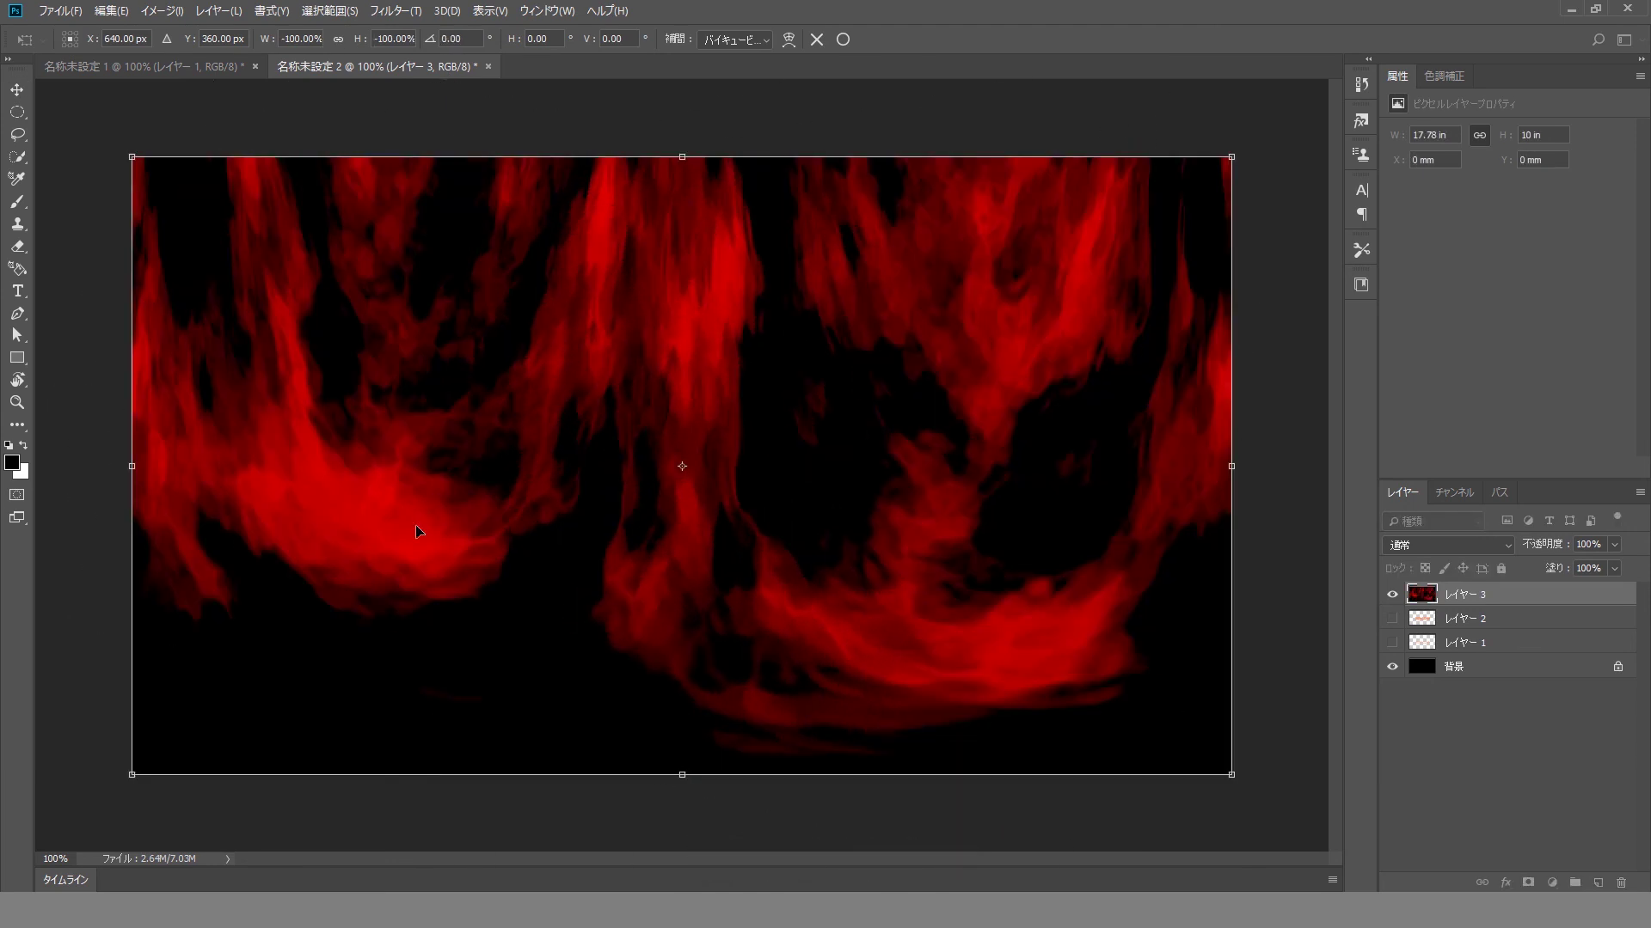
pyautogui.hotkey('ctrl', '-')
pyautogui.moveTo(682, 673); pyautogui.dragTo(681, 793)
pyautogui.moveTo(314, 525); pyautogui.dragTo(240, 527)
pyautogui.press('Return')
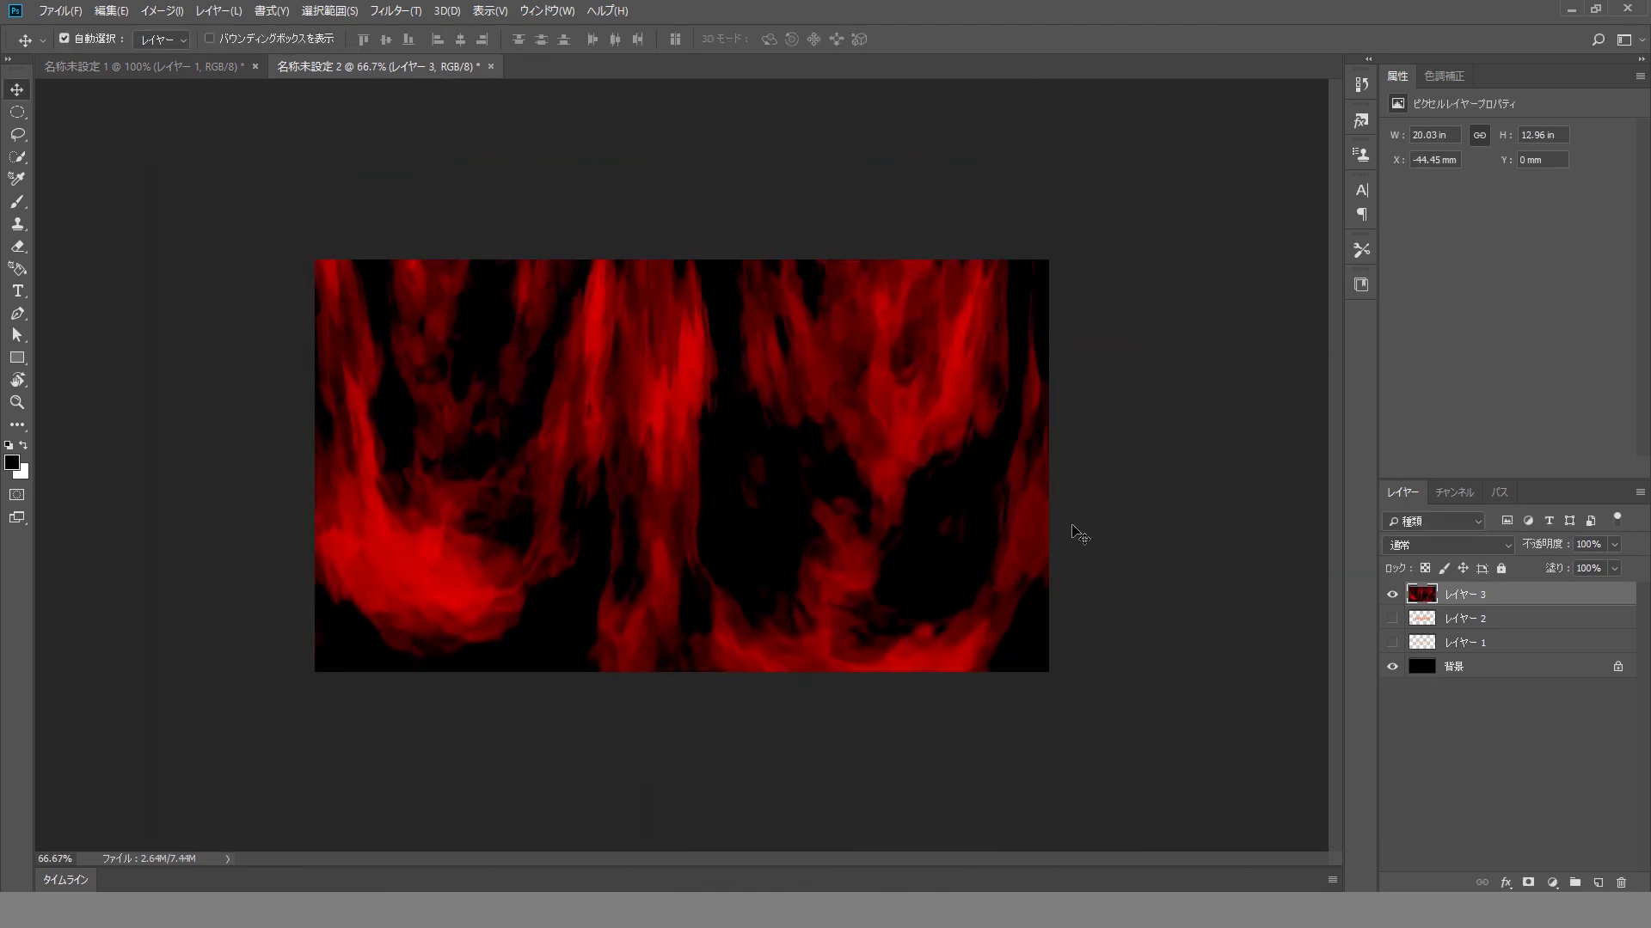
# Place レイヤー 3 beneath the two visible flame layers and shift the 煉獄杏寿郎 lettering to the lower part of the canvas
pyautogui.hotkey('ctrl', 'shift', '[')
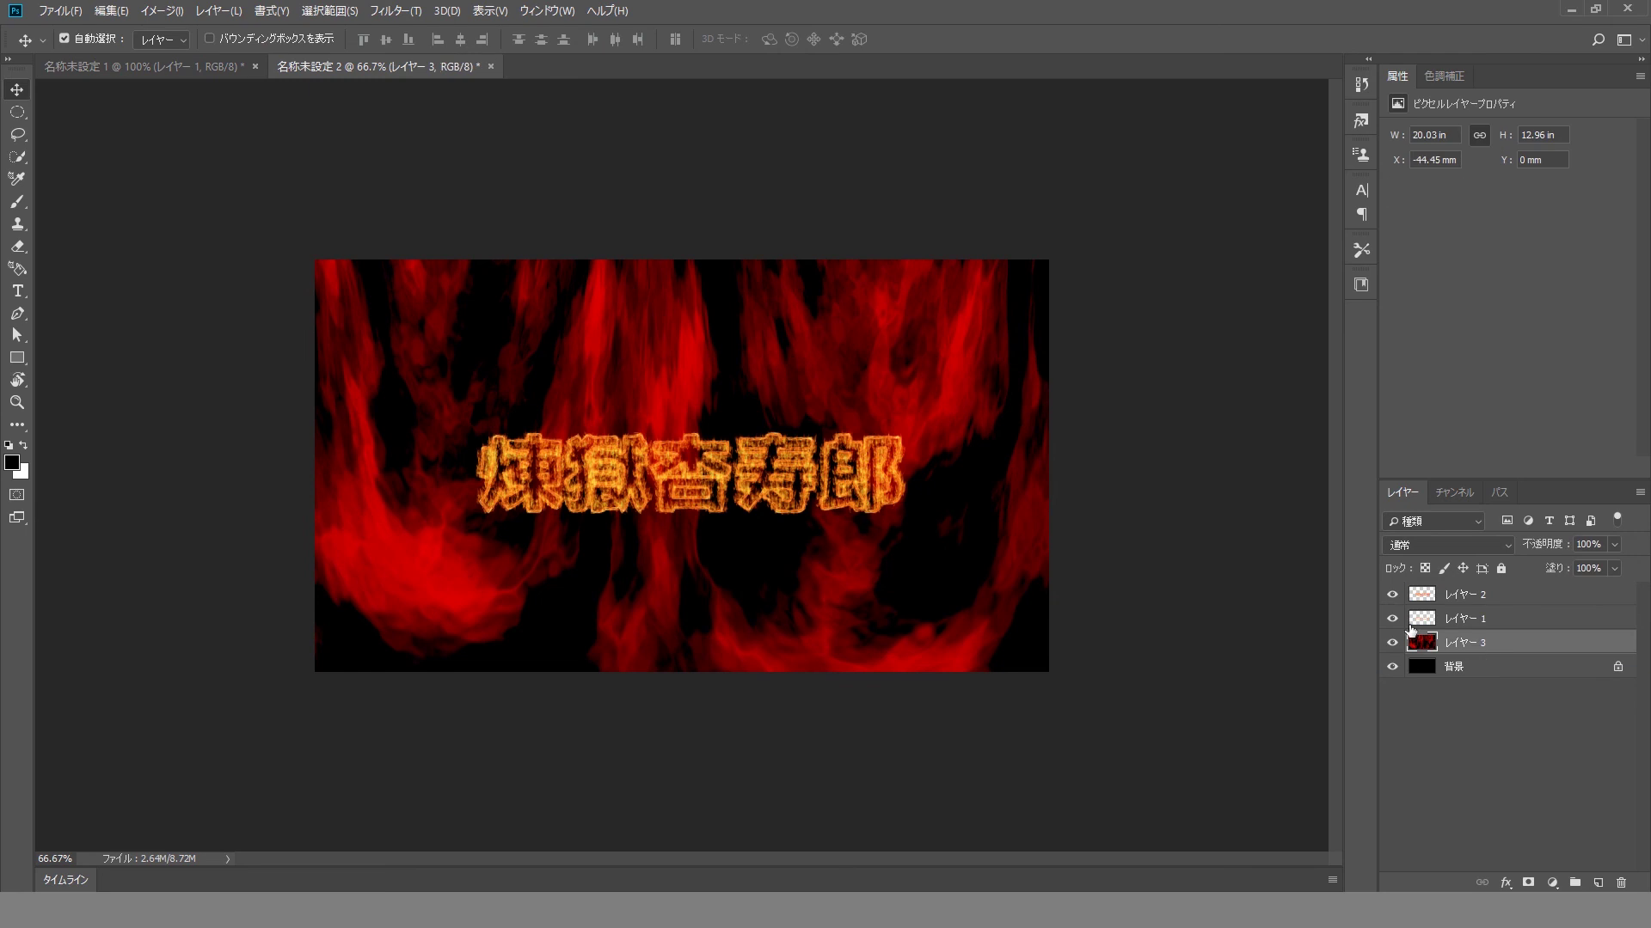
pyautogui.click(1464, 595)
pyautogui.keyDown('ctrl'); pyautogui.click(1464, 618); pyautogui.keyUp('ctrl')
pyautogui.hotkey('shift', 'Down')
pyautogui.hotkey('shift', 'Down')
# Bring the character picture from 名称未設定 1 into 名称未設定 2 and enlarge it to about 10.88 × 10.72 in
pyautogui.click(145, 66)
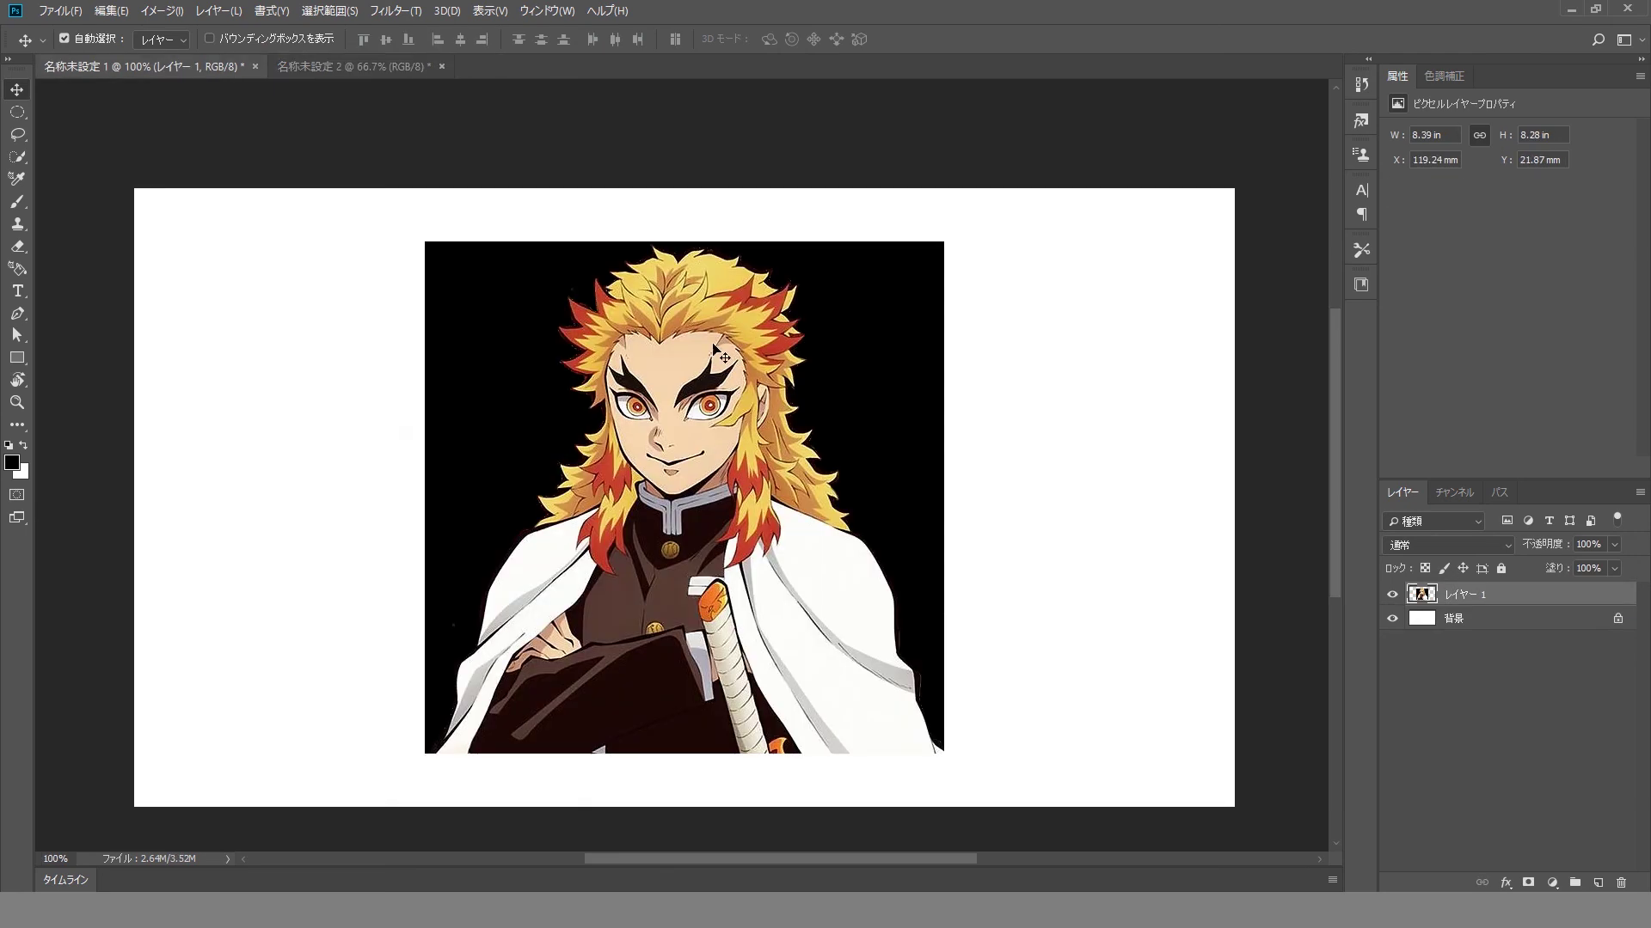
pyautogui.moveTo(679, 490); pyautogui.dragTo(611, 444)
pyautogui.hotkey('ctrl', 't')
pyautogui.moveTo(792, 598); pyautogui.dragTo(892, 672)
pyautogui.press('Return')
# Try 焼き込みカラー as the character layer's blend mode and settle on スクリーン
pyautogui.click(1516, 542)
pyautogui.click(1445, 129)
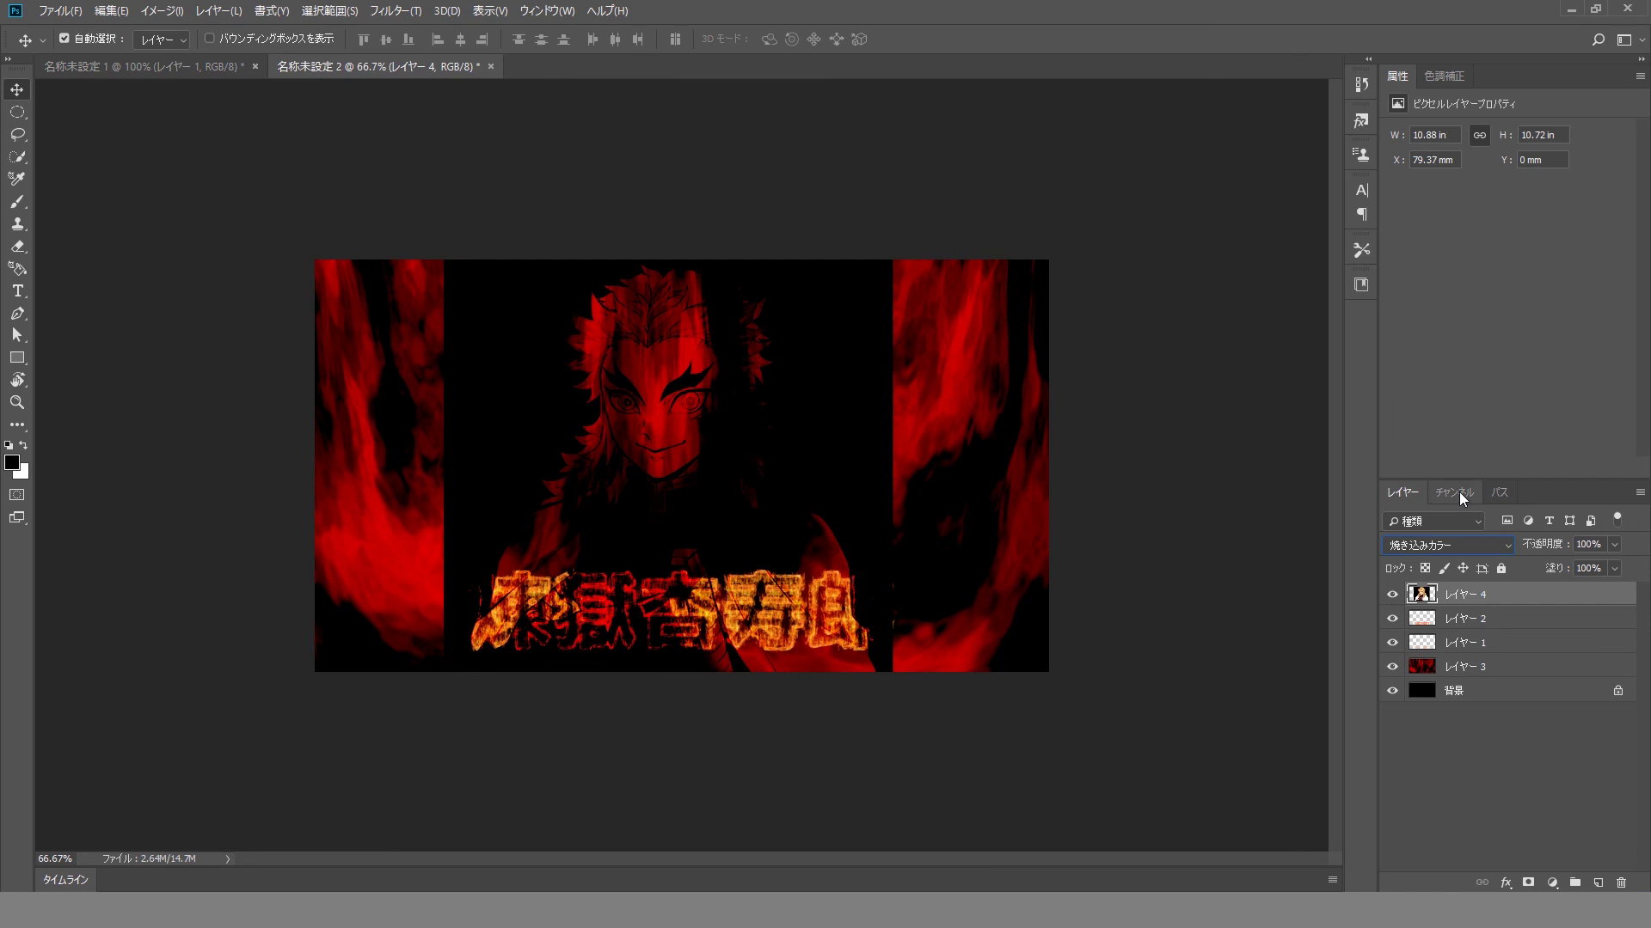
pyautogui.click(1461, 544)
pyautogui.click(1444, 215)
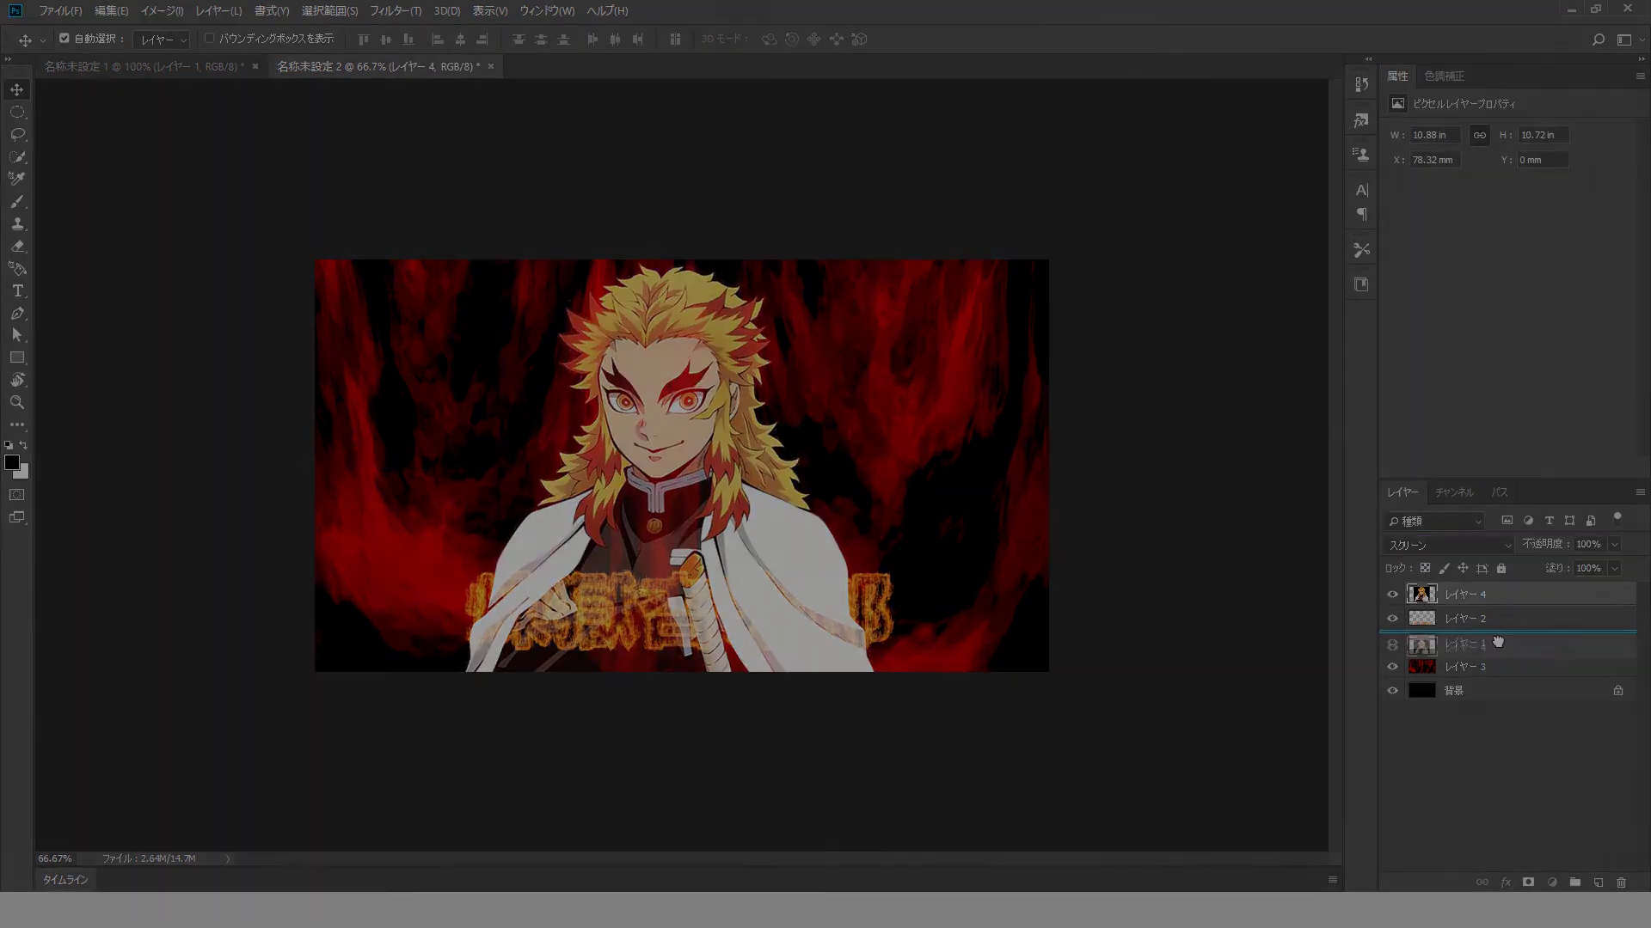